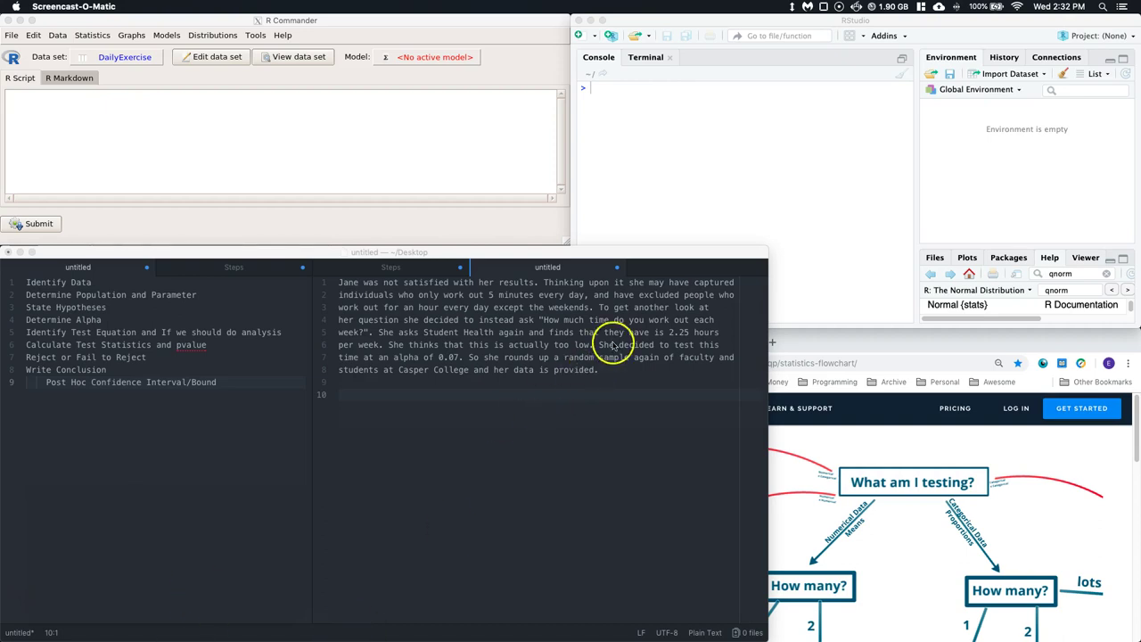
# Reword the problem statement so it reads "they have it as 2.25 hours per week"
pyautogui.click(657, 332)
pyautogui.click(657, 332)
pyautogui.doubleClick(659, 332)
pyautogui.press('BackSpace')
pyautogui.write('it as')
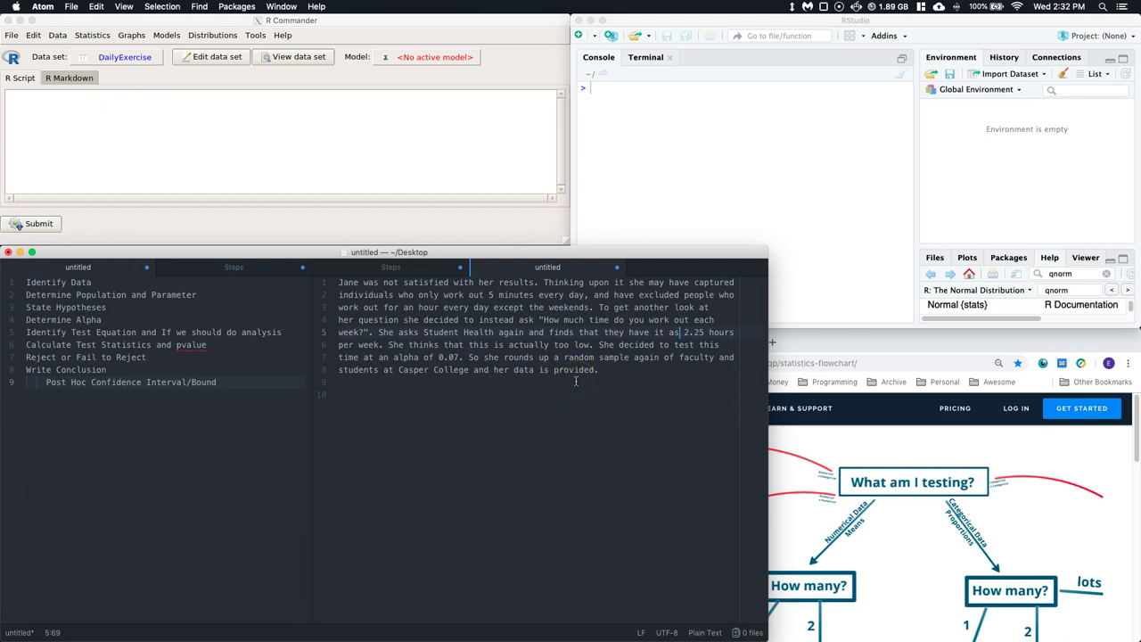
# Add the line "Data Type: Numerical" below the problem statement, separated by a blank line
pyautogui.click(607, 370)
pyautogui.press('Return')
pyautogui.press('Return')
pyautogui.write('Data Type: Numerical')
pyautogui.press('Return')
# Add the line "Population: faculty and students at Casper College" under the data type
pyautogui.write('Population: ')
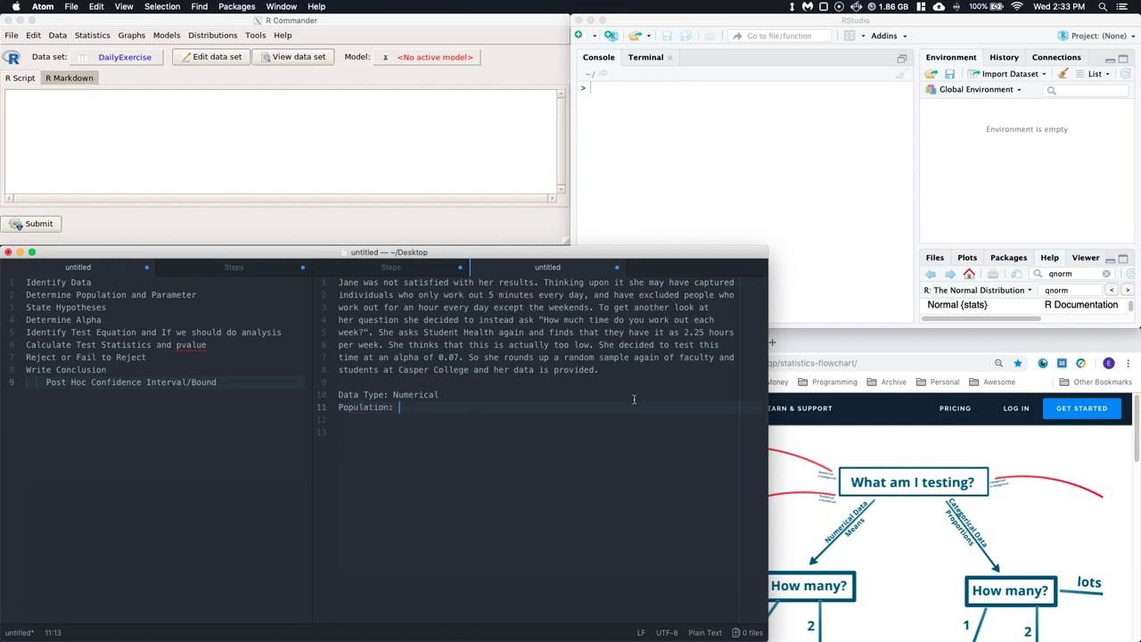
pyautogui.write('facut')
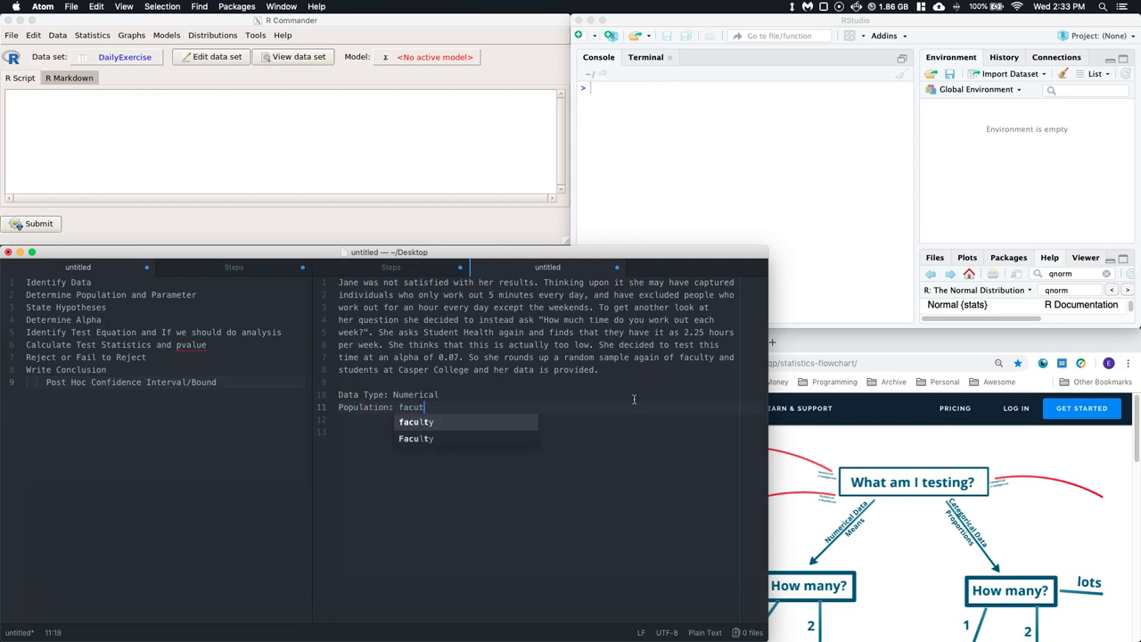
pyautogui.press('BackSpace')
pyautogui.write('l')
pyautogui.press('Tab')
pyautogui.write('and ')
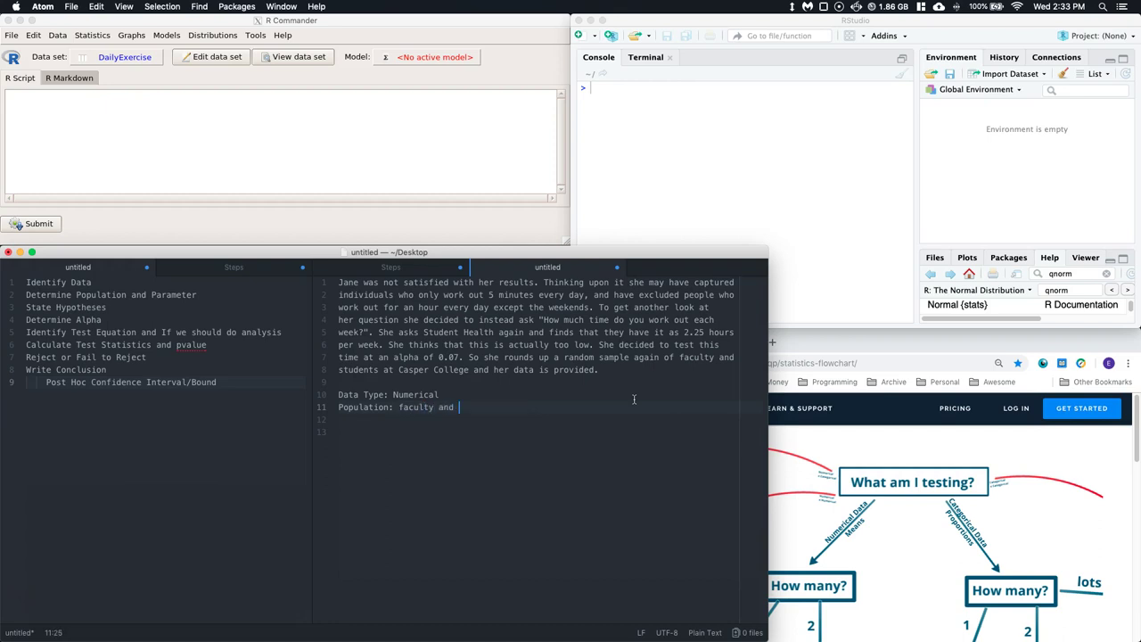
pyautogui.write('studen')
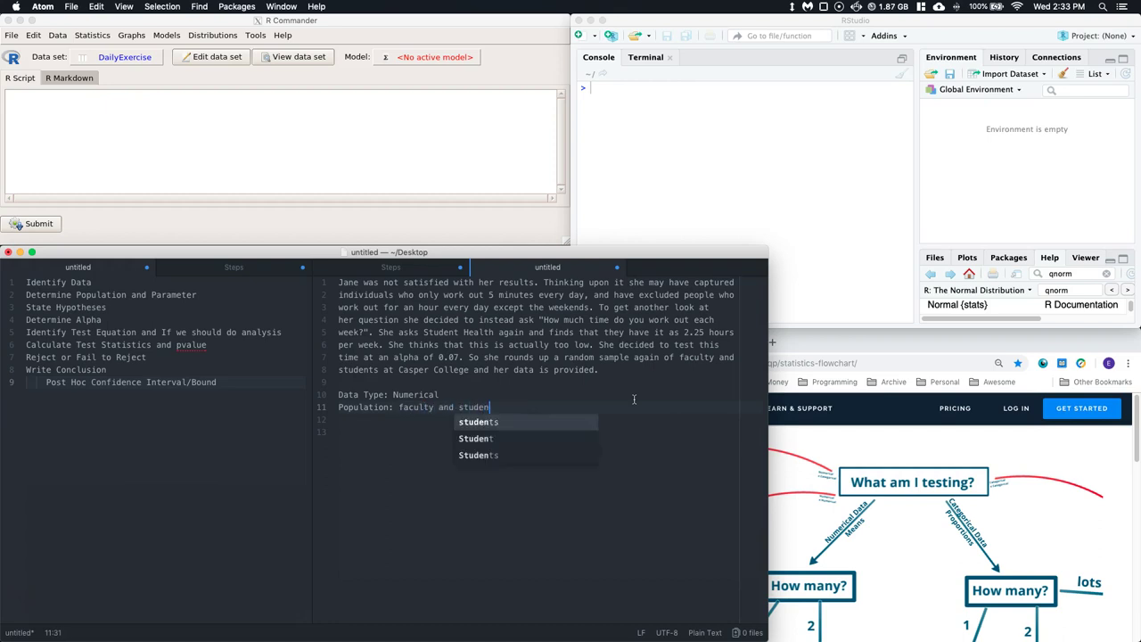
pyautogui.write('ts at Ca')
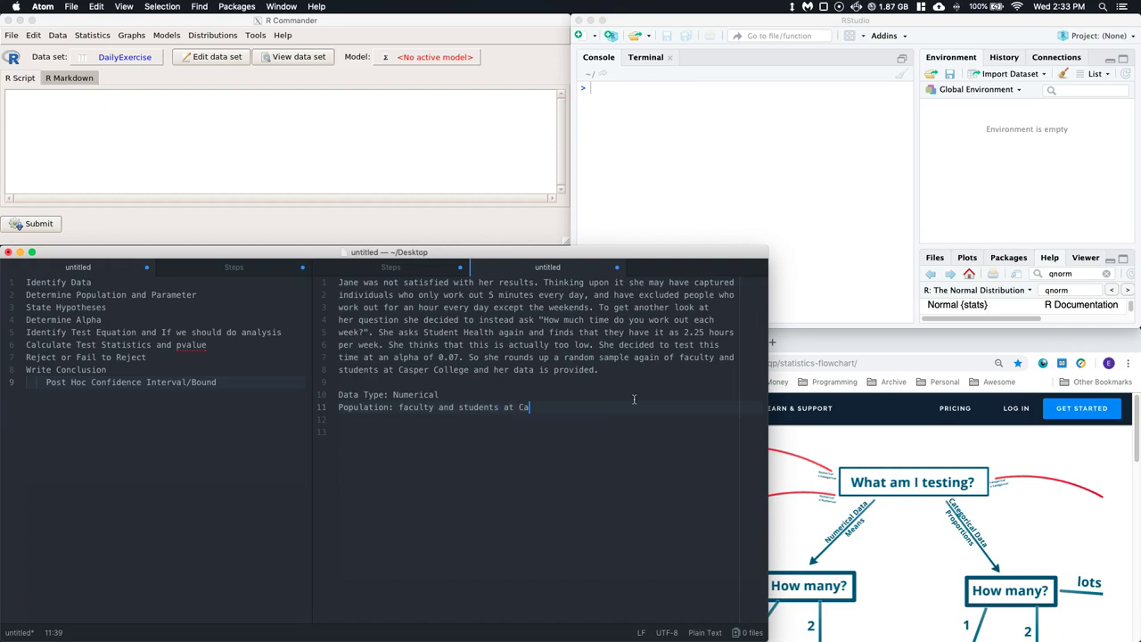
pyautogui.write('sper College')
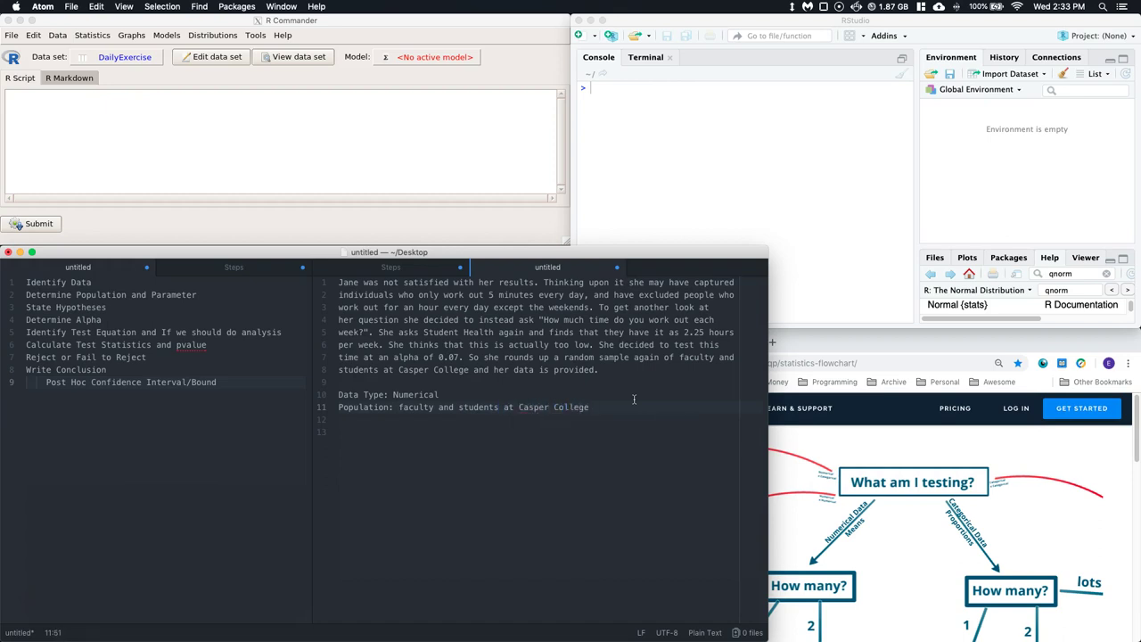
# Add the line "Parameter: true mean number of hours spent working out each week" under the population
pyautogui.press('Return')
pyautogui.write('Parameter: true mean num')
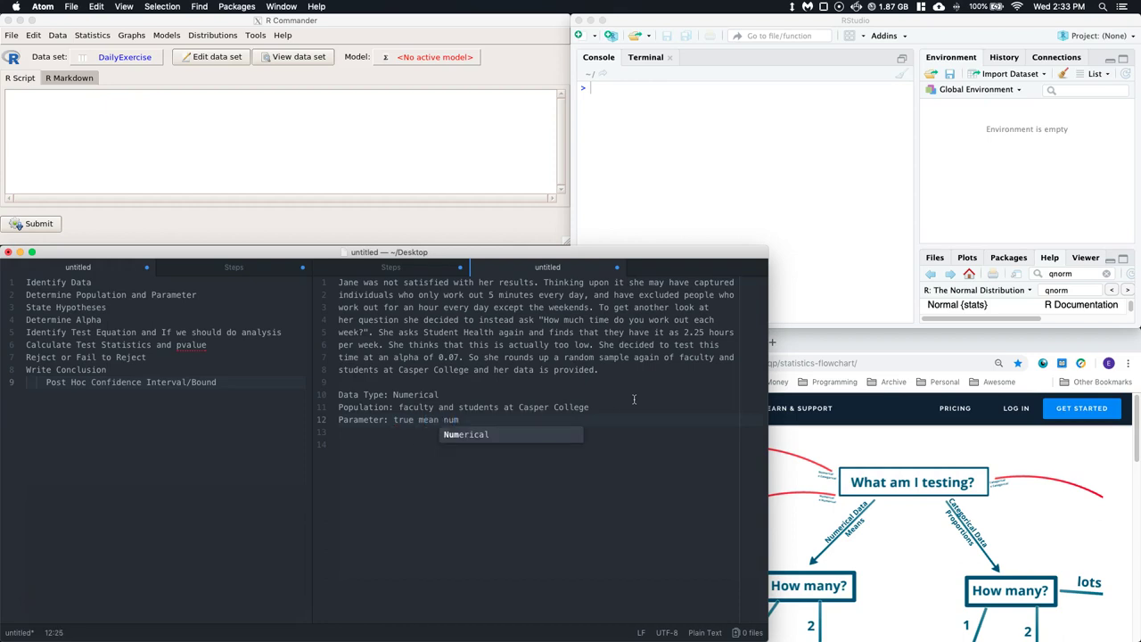
pyautogui.press('BackSpace')
pyautogui.press('BackSpace')
pyautogui.press('BackSpace')
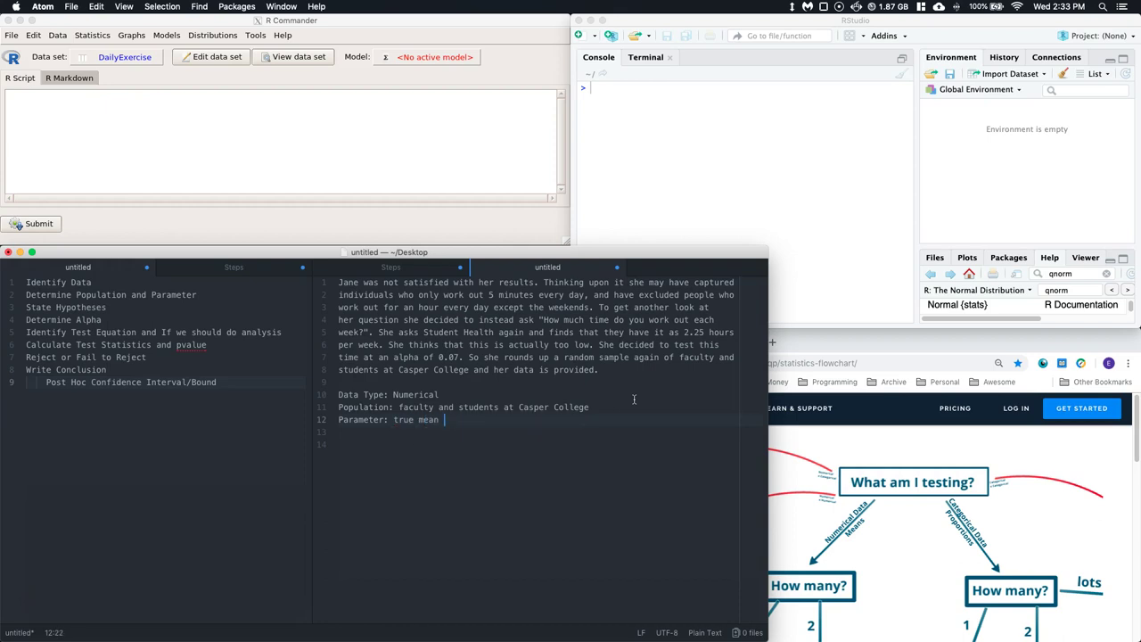
pyautogui.write('number of hours spent exercising')
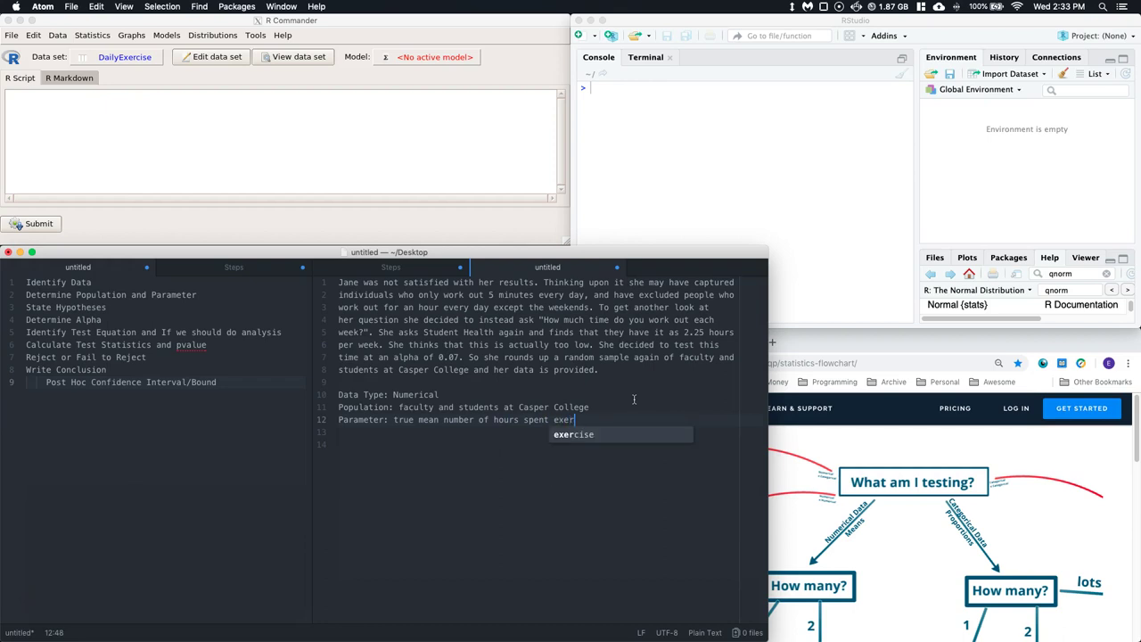
pyautogui.press('BackSpace')
pyautogui.press('BackSpace')
pyautogui.press('BackSpace')
pyautogui.press('BackSpace')
pyautogui.press('BackSpace')
pyautogui.press('BackSpace')
pyautogui.press('BackSpace')
pyautogui.press('BackSpace')
pyautogui.press('BackSpace')
pyautogui.press('BackSpace')
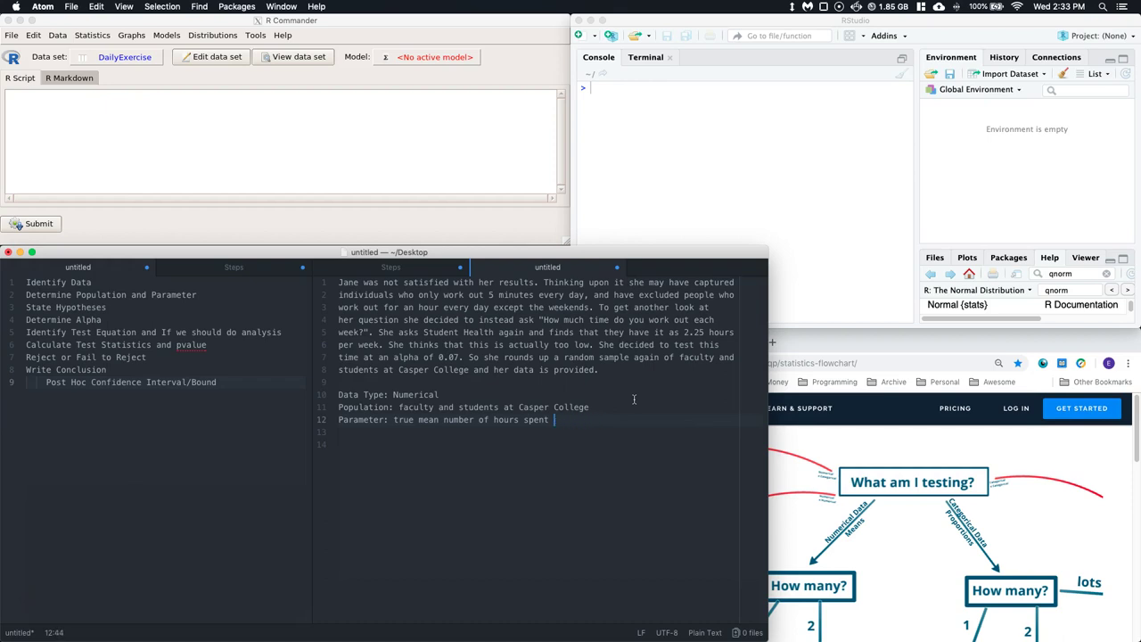
pyautogui.write('working out each week')
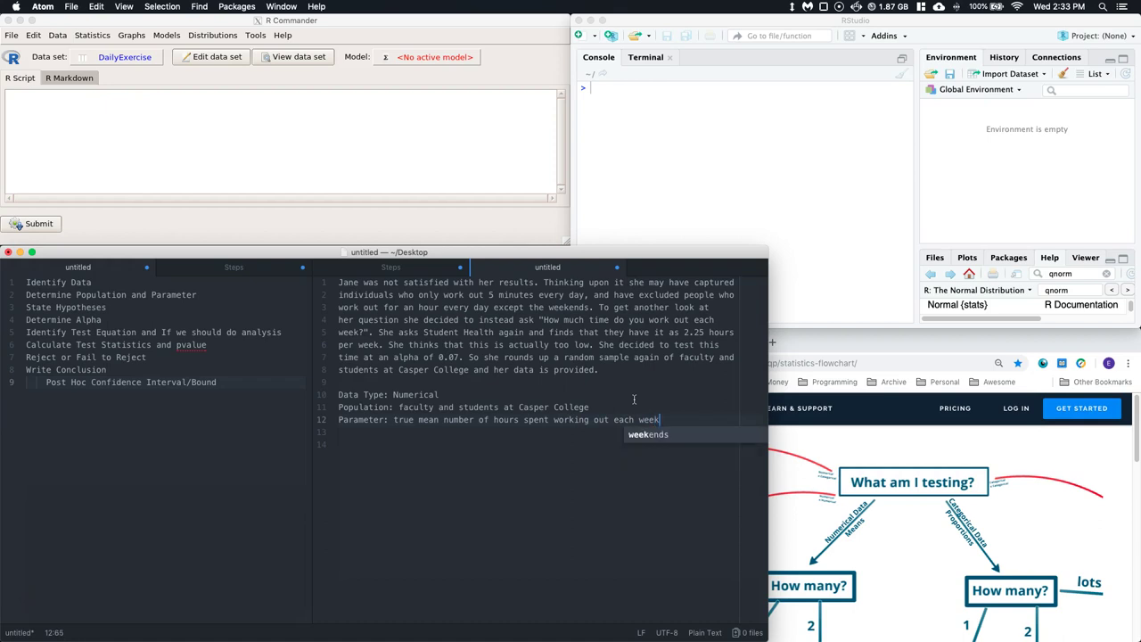
# State the hypotheses under the parameter on two lines: "H0: mu = 2.25 hrs" and "H1: mu > 2.25 hrs"
pyautogui.press('Return')
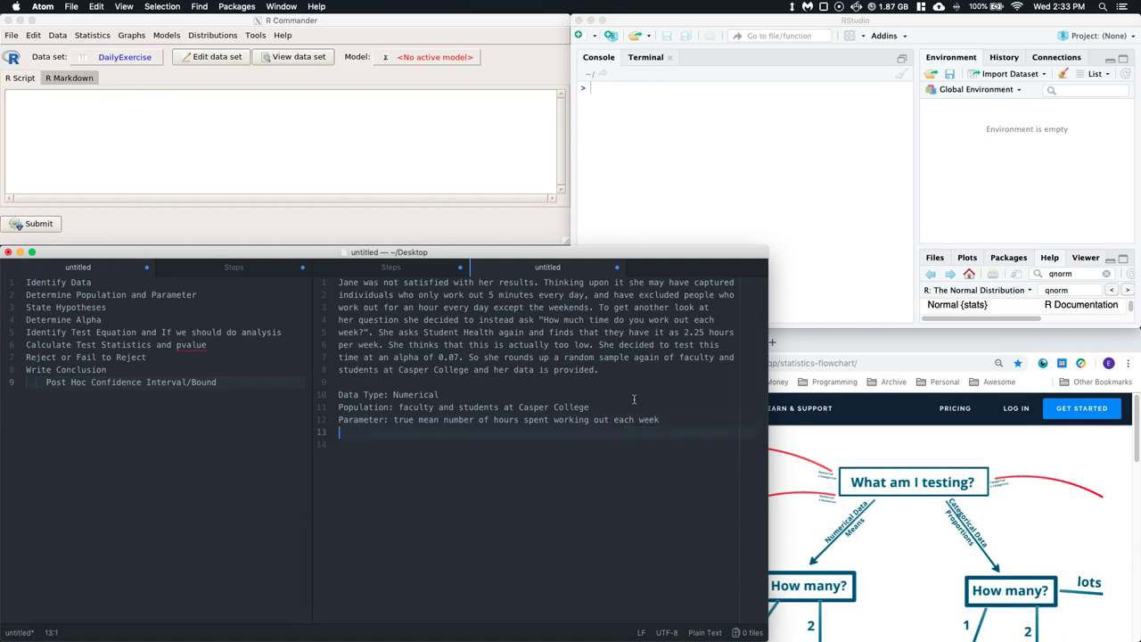
pyautogui.write('H0: mu')
pyautogui.write('= 2.25 hrs')
pyautogui.press('Return')
pyautogui.write('H1:')
pyautogui.press('BackSpace')
pyautogui.write(': my')
pyautogui.press('BackSpace')
pyautogui.write('u')
pyautogui.write('> 2.25 hrs')
pyautogui.press('Escape')
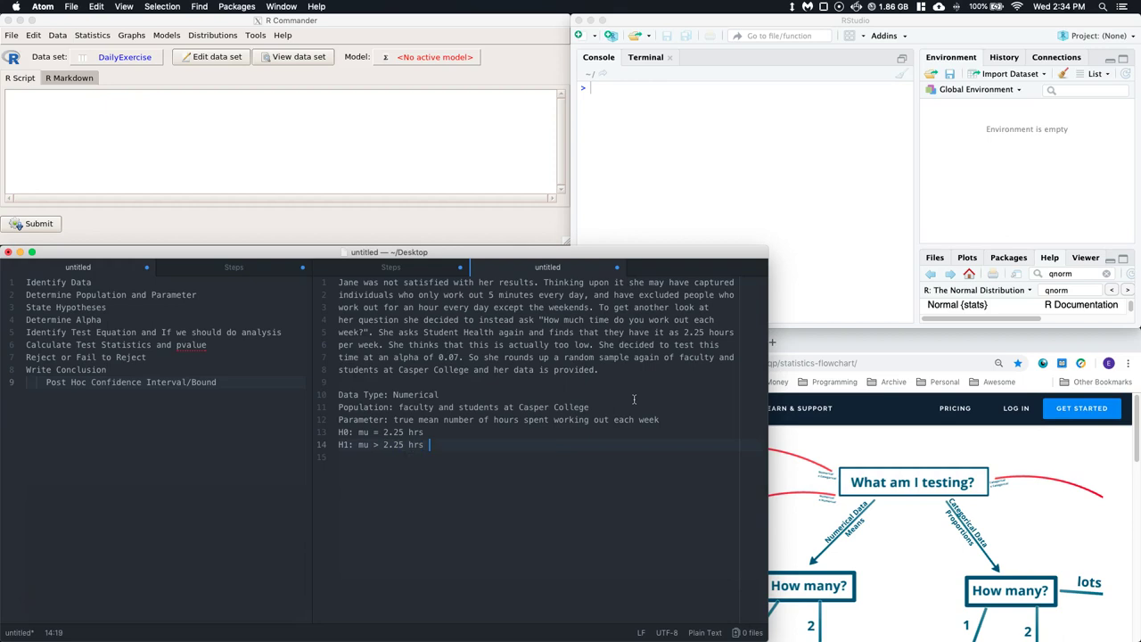
# Add the line "alpha = 0.07; Confidence Level = 0.93" under the hypotheses, with "Confidence" spelled correctly
pyautogui.press('Return')
pyautogui.write('alpha')
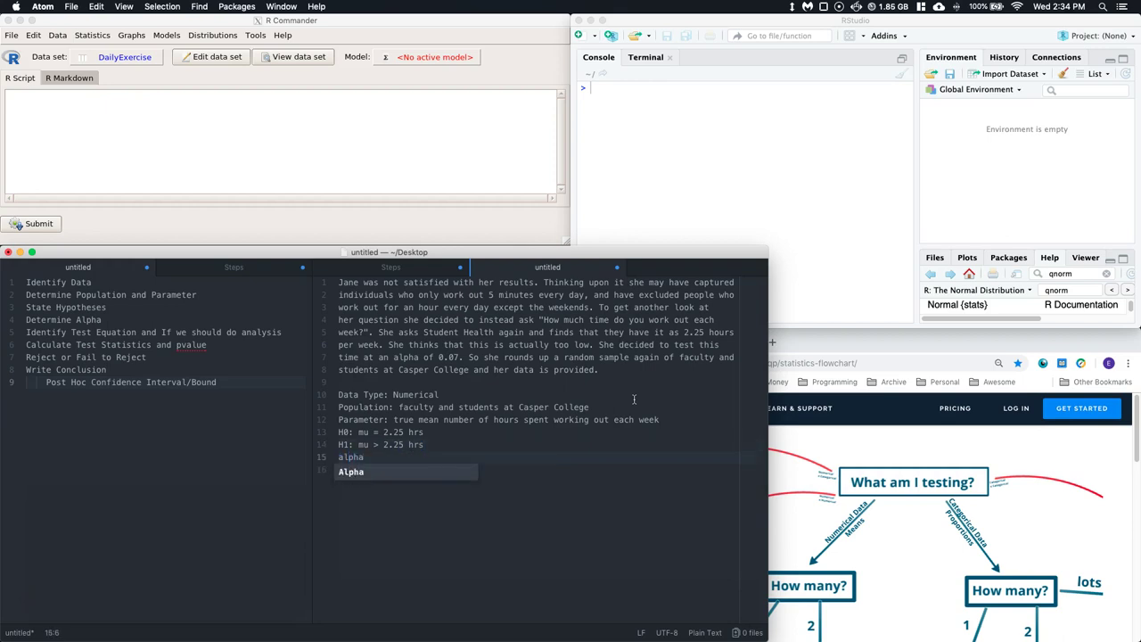
pyautogui.press('Escape')
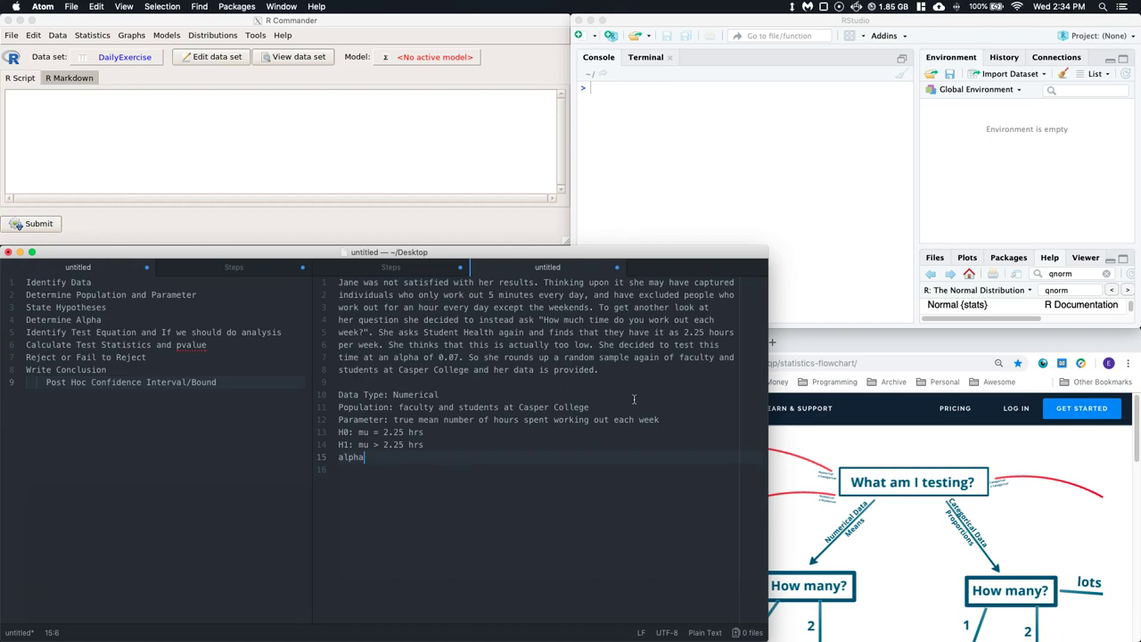
pyautogui.write('= 0.07; Conficence Level')
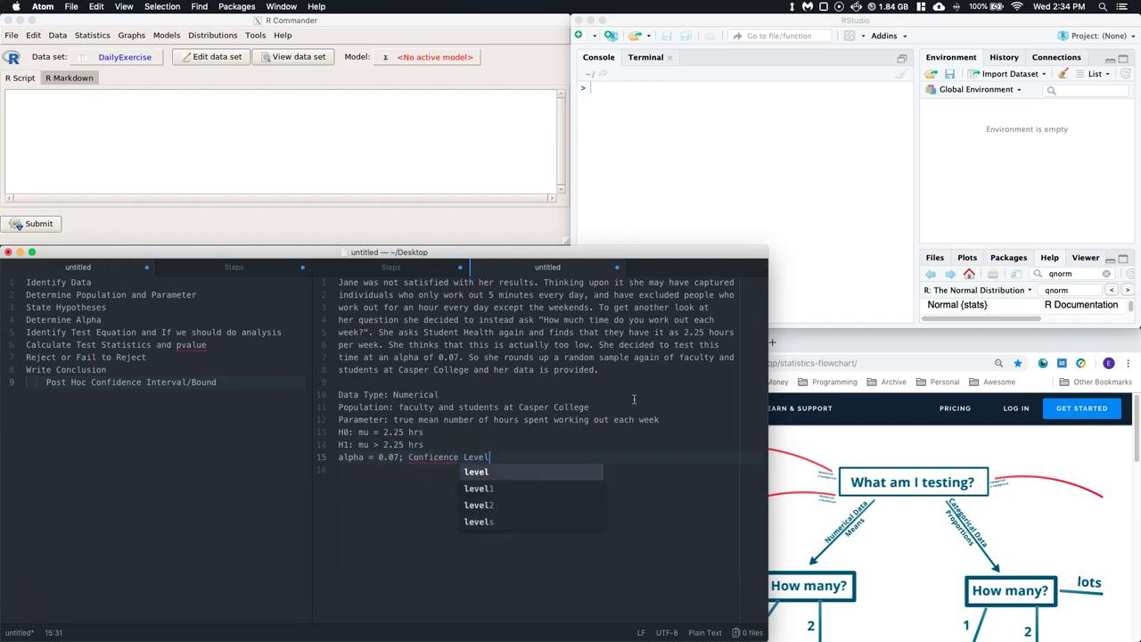
pyautogui.write(' =')
pyautogui.rightClick(452, 458)
pyautogui.click(464, 457)
pyautogui.press('BackSpace')
pyautogui.press('BackSpace')
pyautogui.press('BackSpace')
pyautogui.press('BackSpace')
pyautogui.press('BackSpace')
pyautogui.write('dn')
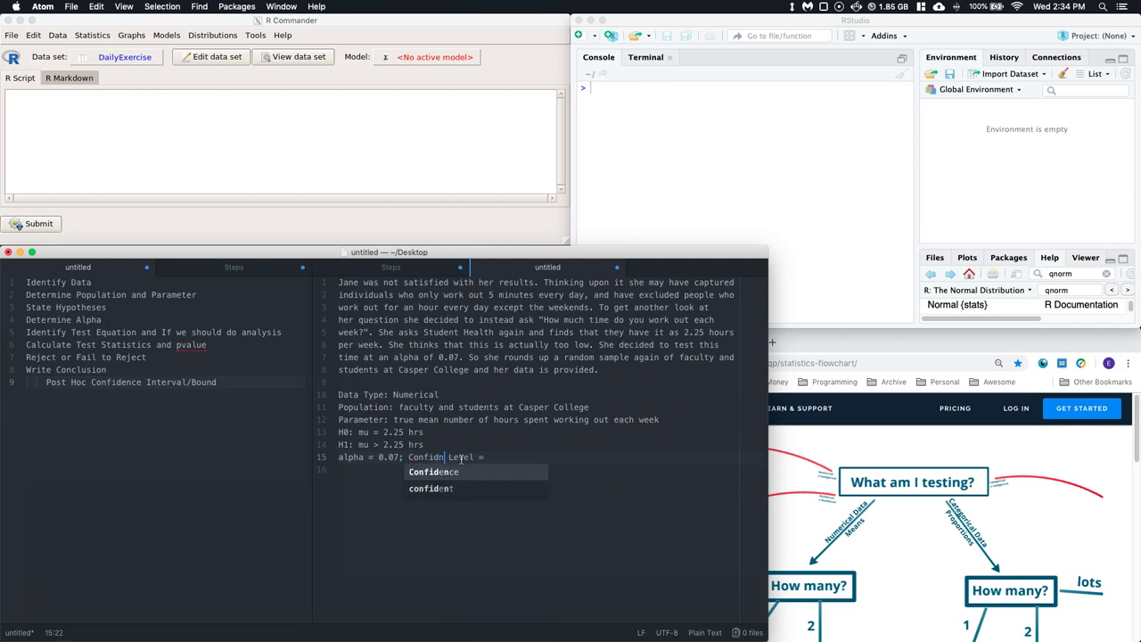
pyautogui.press('Tab')
pyautogui.click(499, 457)
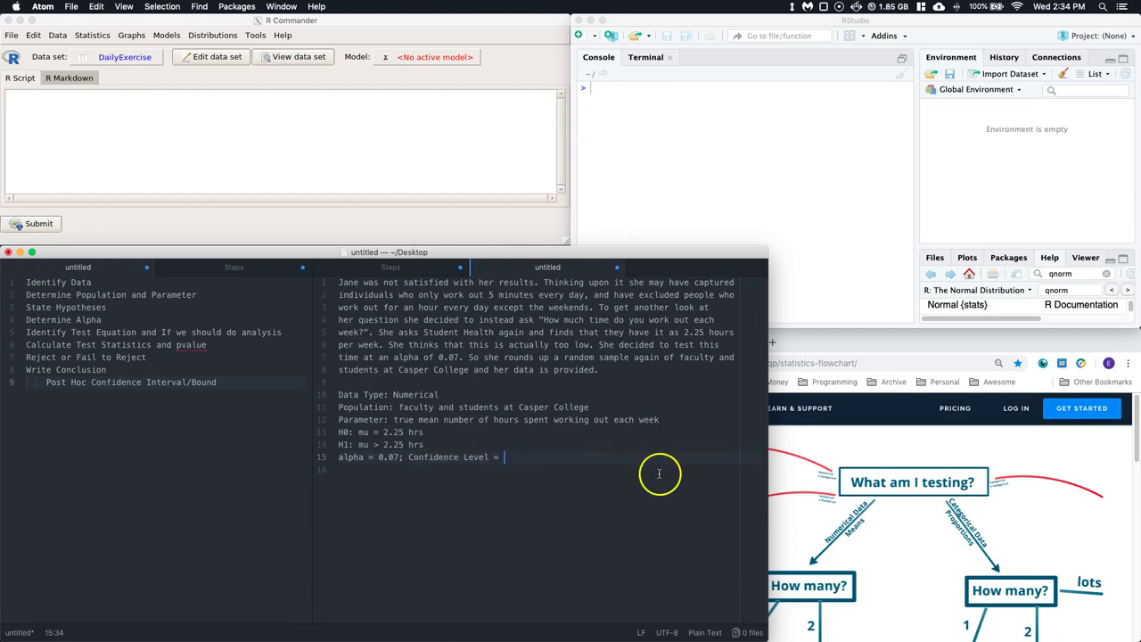
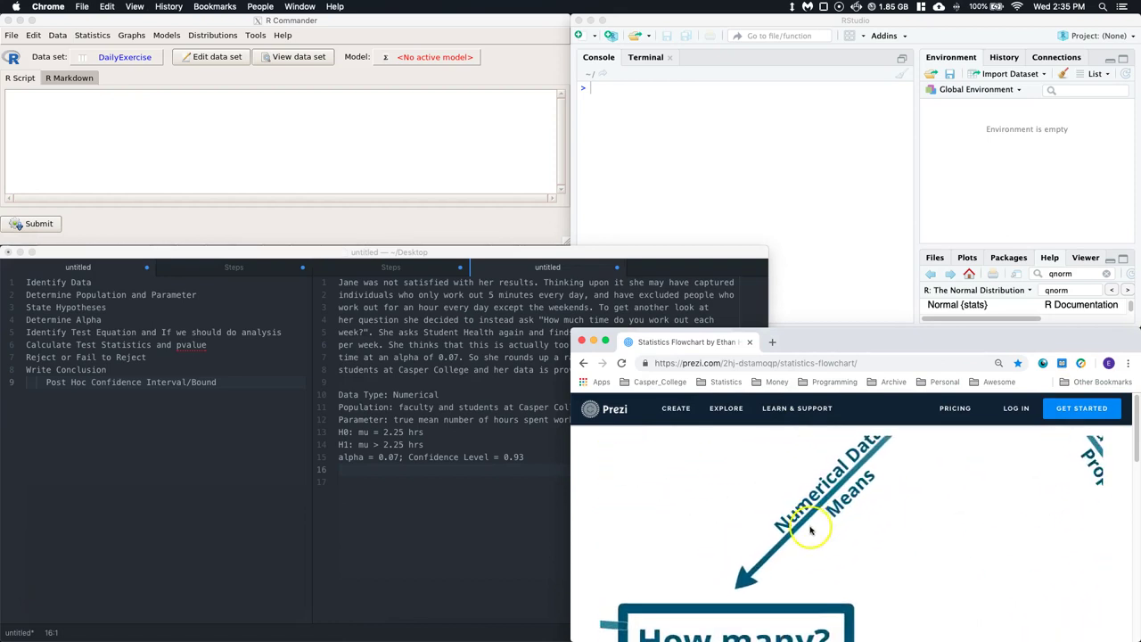
# Switch to the statistics flowchart in Chrome and follow the numerical means branch for one mean to the normality question
pyautogui.click(796, 562)
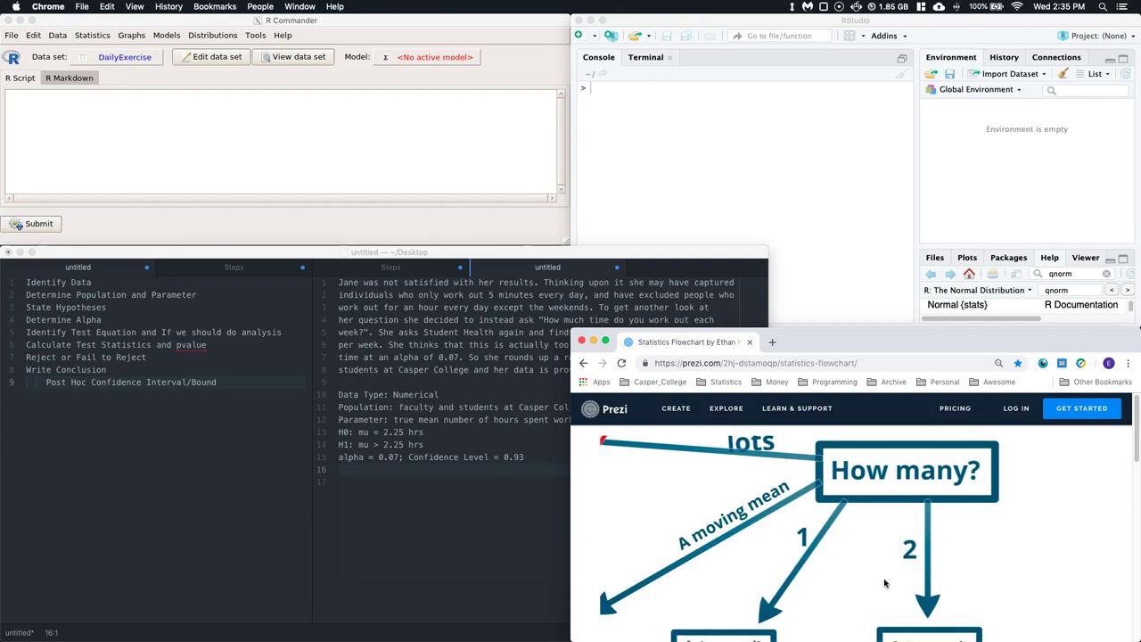
pyautogui.click(821, 580)
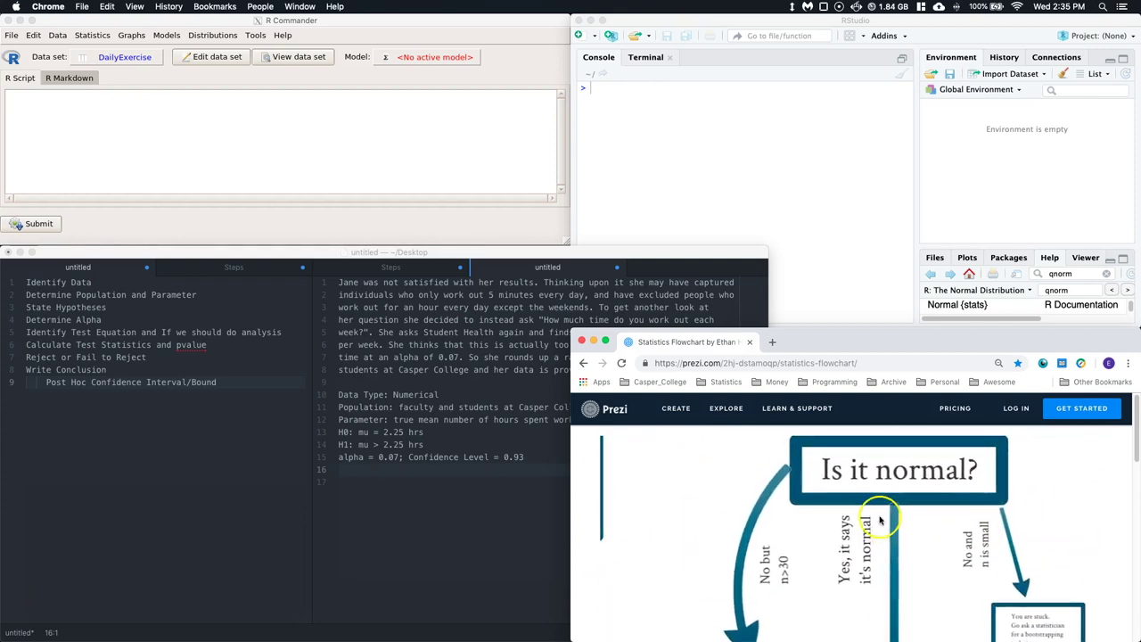
pyautogui.click(887, 553)
# Switch to Excel and check how many Hours Exercising values the Means sheet contains
pyautogui.moveTo(548, 629)
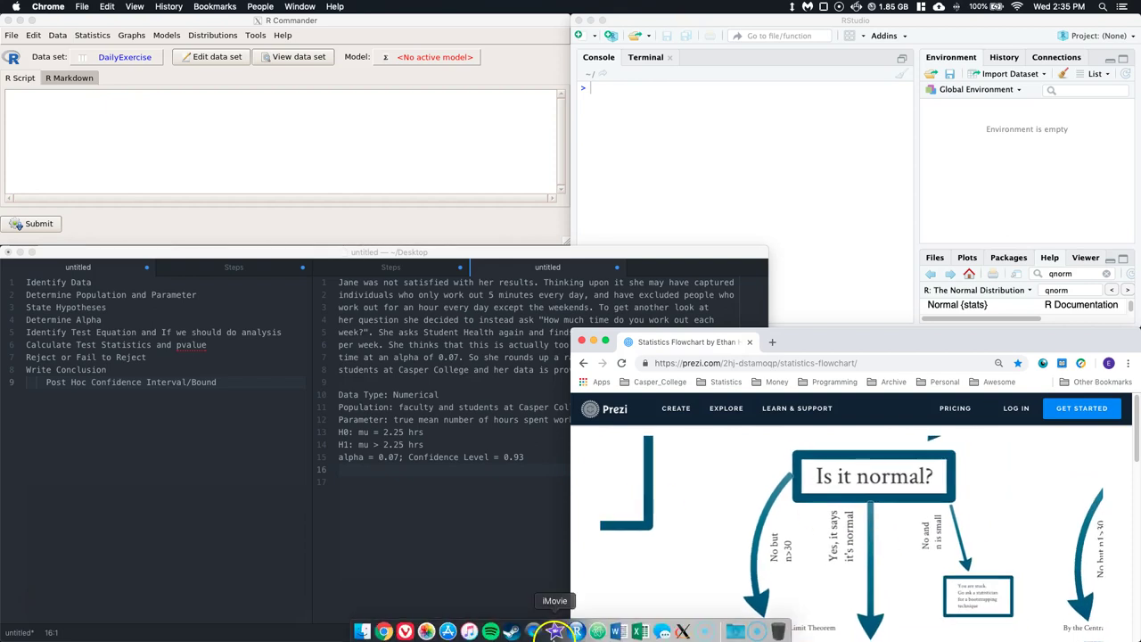
pyautogui.click(640, 629)
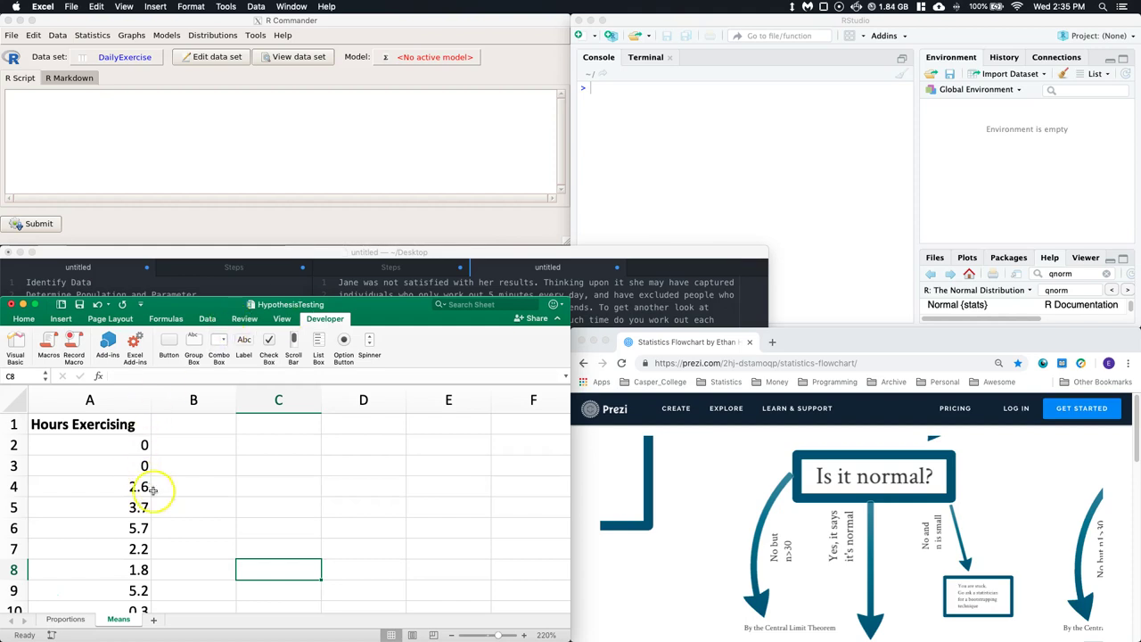
pyautogui.click(55, 477)
pyautogui.scroll(-10, 58, 494)
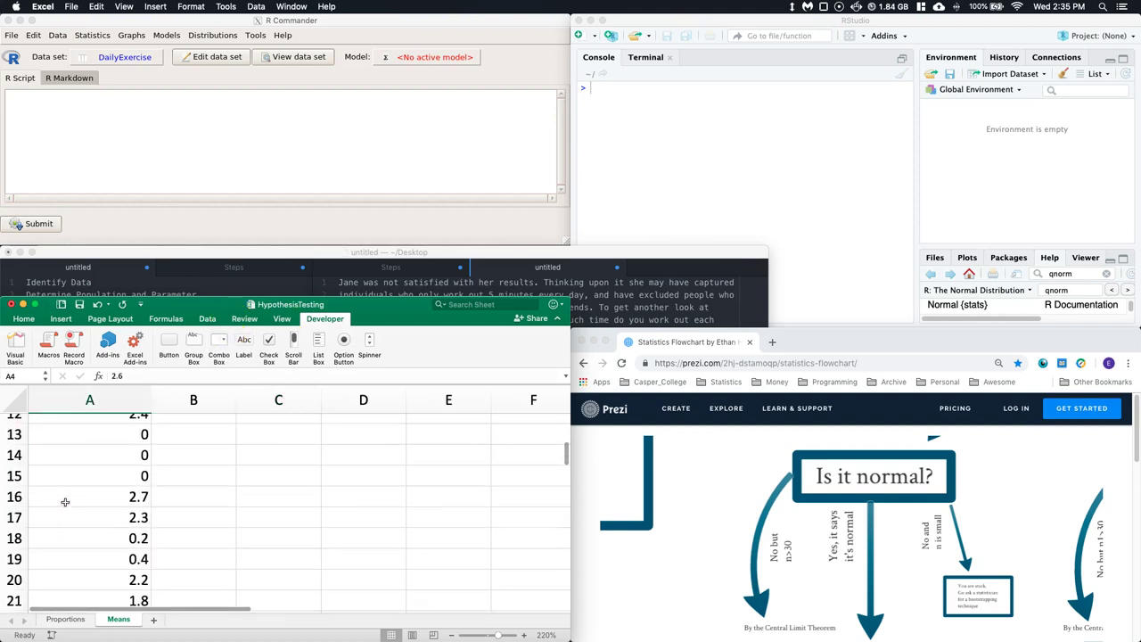
pyautogui.scroll(-15, 60, 510)
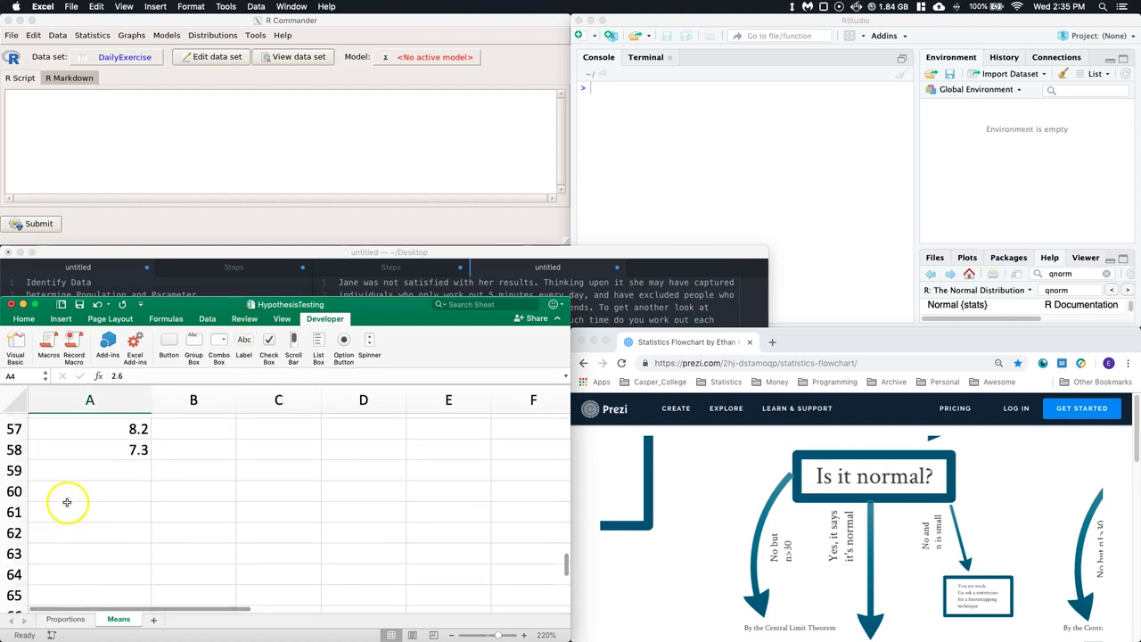
pyautogui.scroll(15, 69, 459)
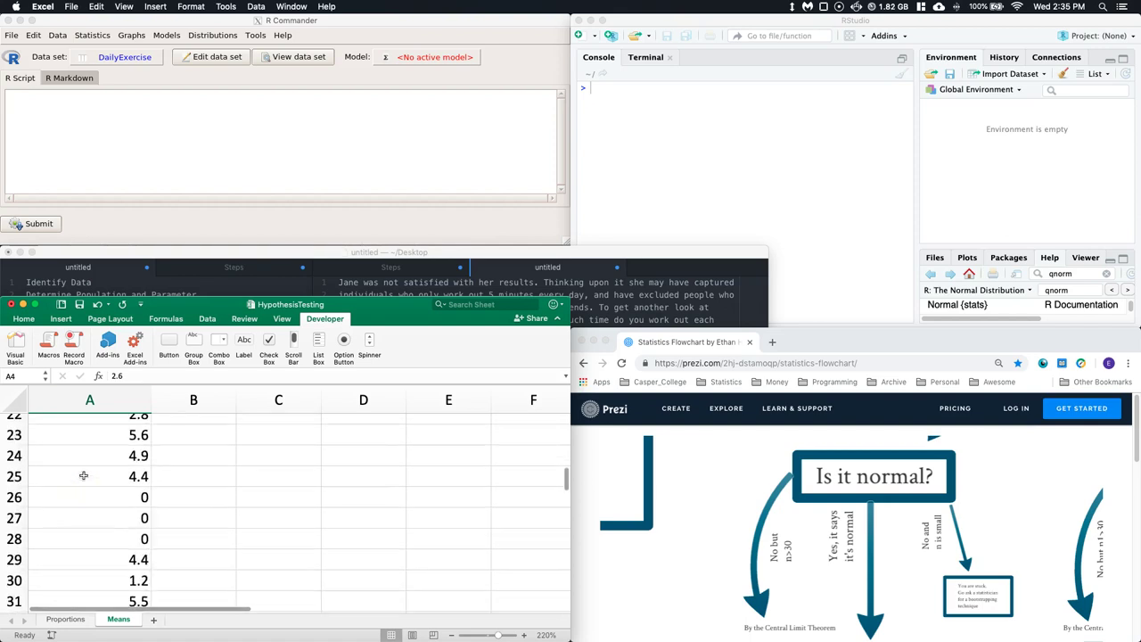
pyautogui.scroll(5, 82, 477)
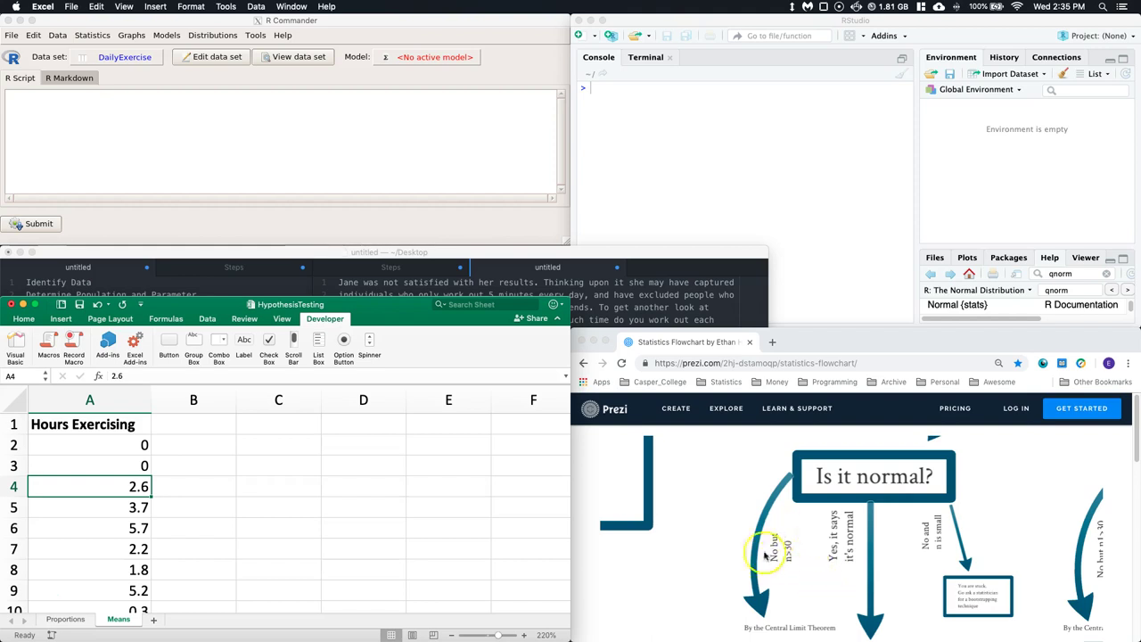
# Return to the flowchart in Chrome and follow it from the normality question to the standard deviation question
pyautogui.click(829, 575)
pyautogui.scroll(-10, 847, 570)
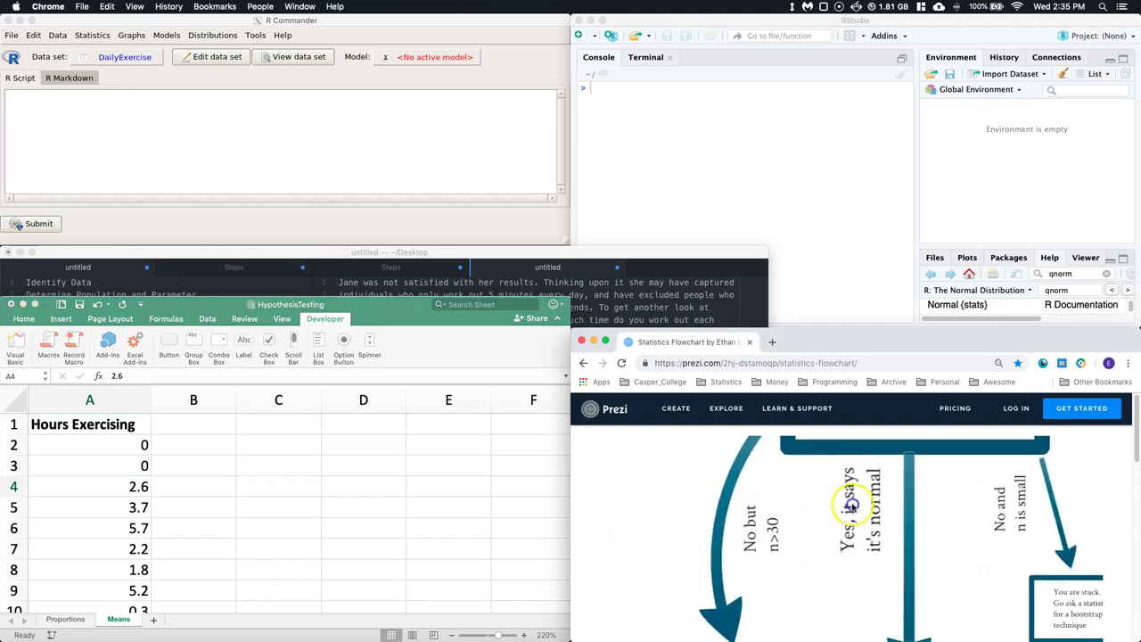
pyautogui.scroll(-5, 856, 544)
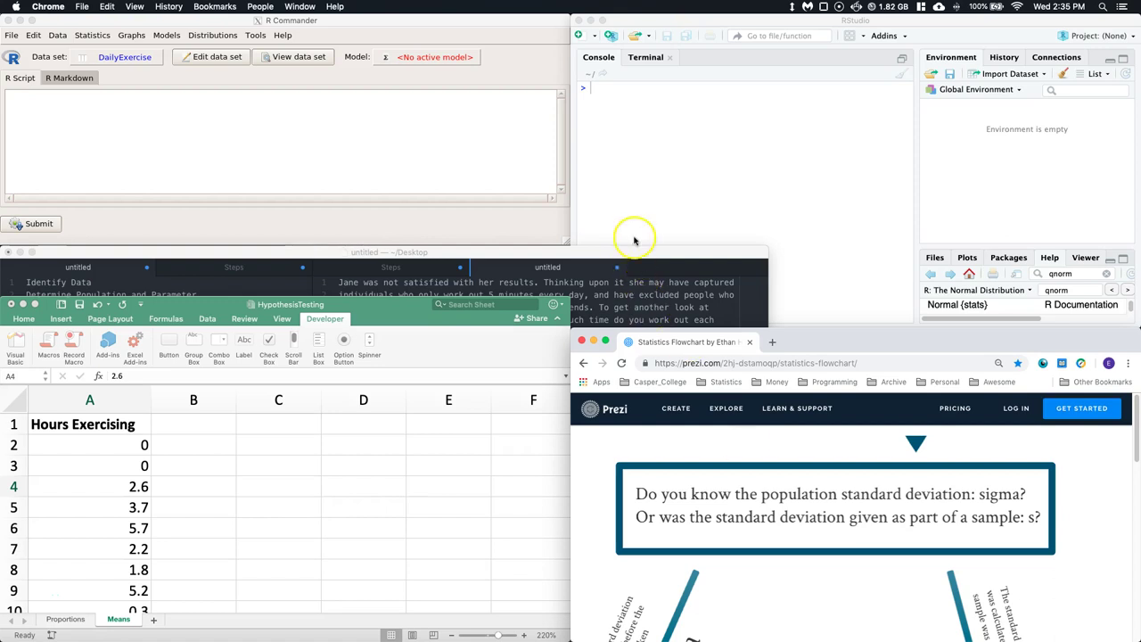
# Check the problem statement in Atom for a given standard deviation, and follow the flowchart's S branch in Chrome to the t formulas
pyautogui.click(634, 265)
pyautogui.click(494, 464)
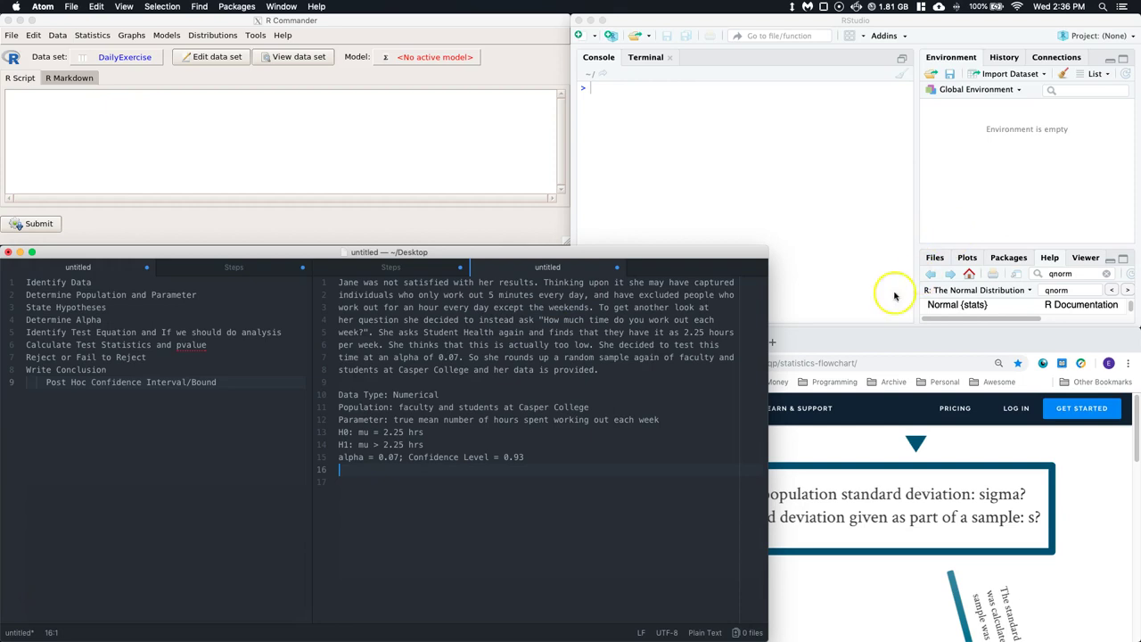
pyautogui.click(874, 339)
pyautogui.click(949, 577)
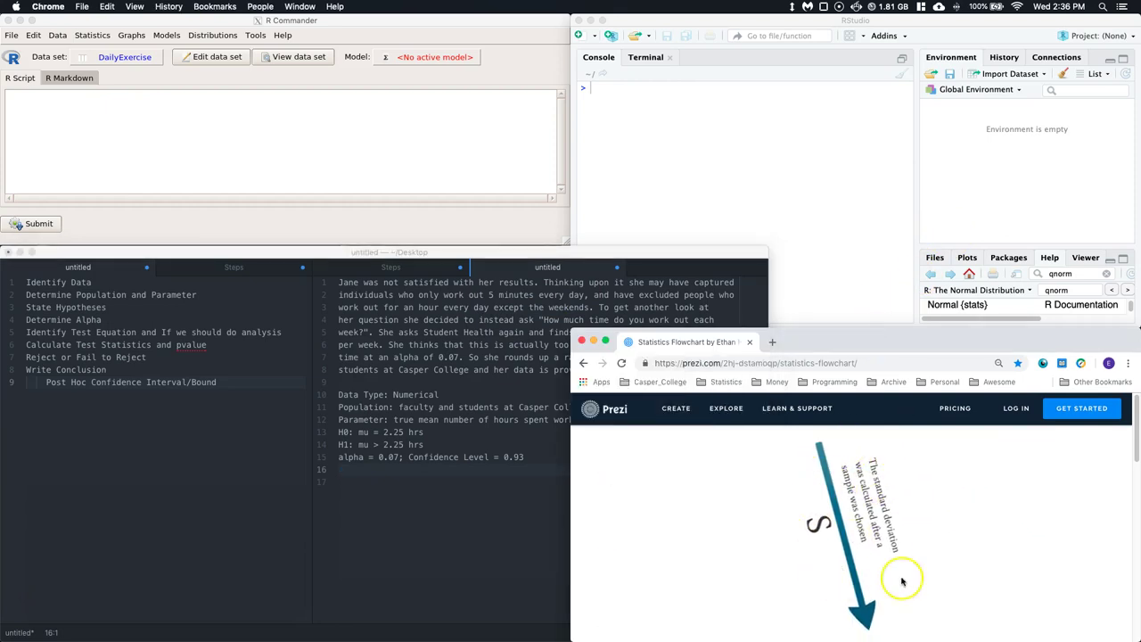
pyautogui.click(863, 580)
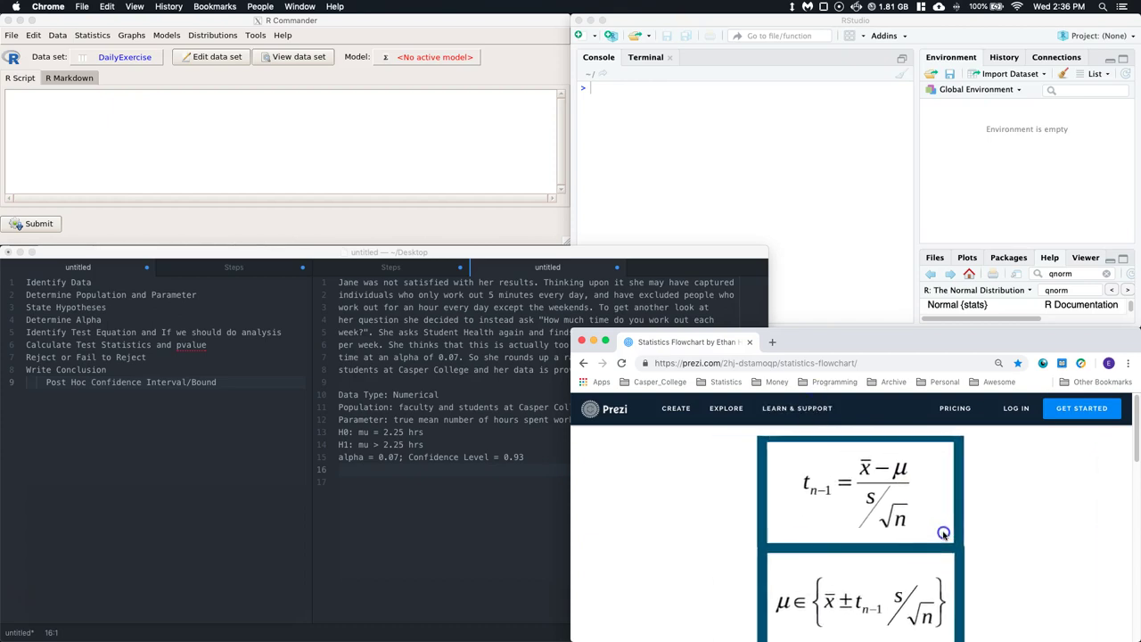
pyautogui.click(887, 502)
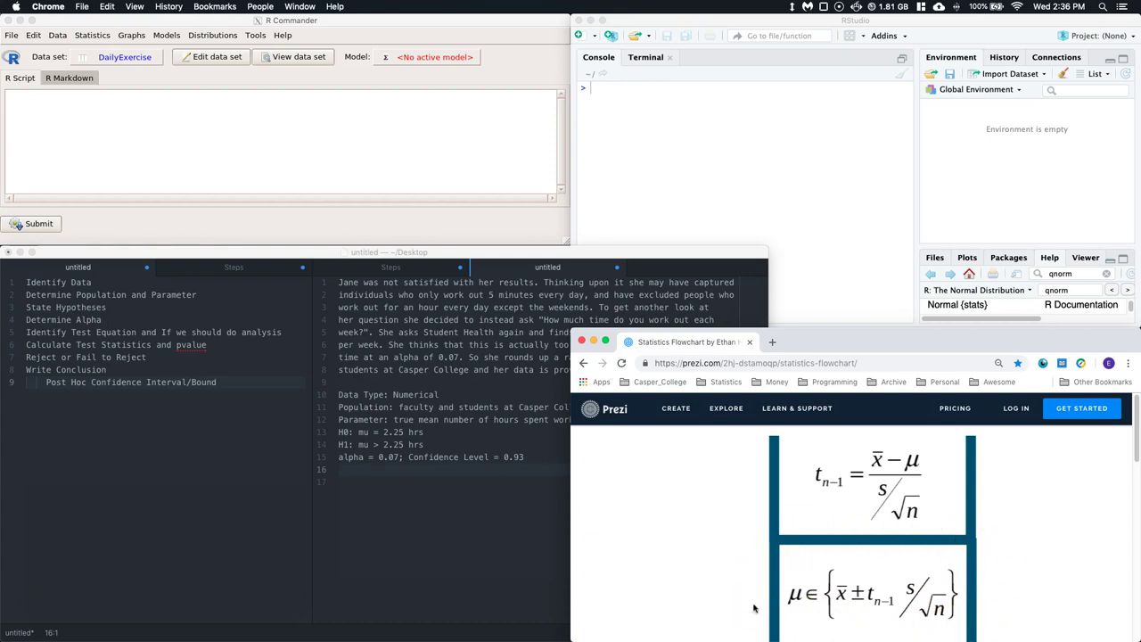
# Switch to Atom and add the line "We can do analysis n>30" below the alpha line
pyautogui.click(366, 511)
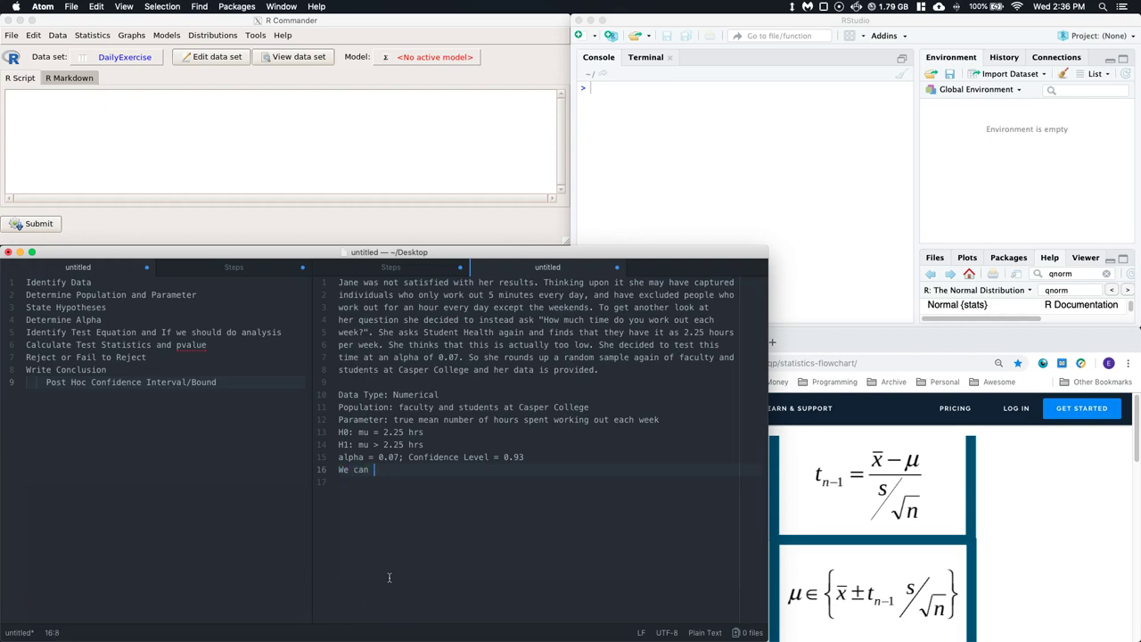
pyautogui.write('alysis n>30')
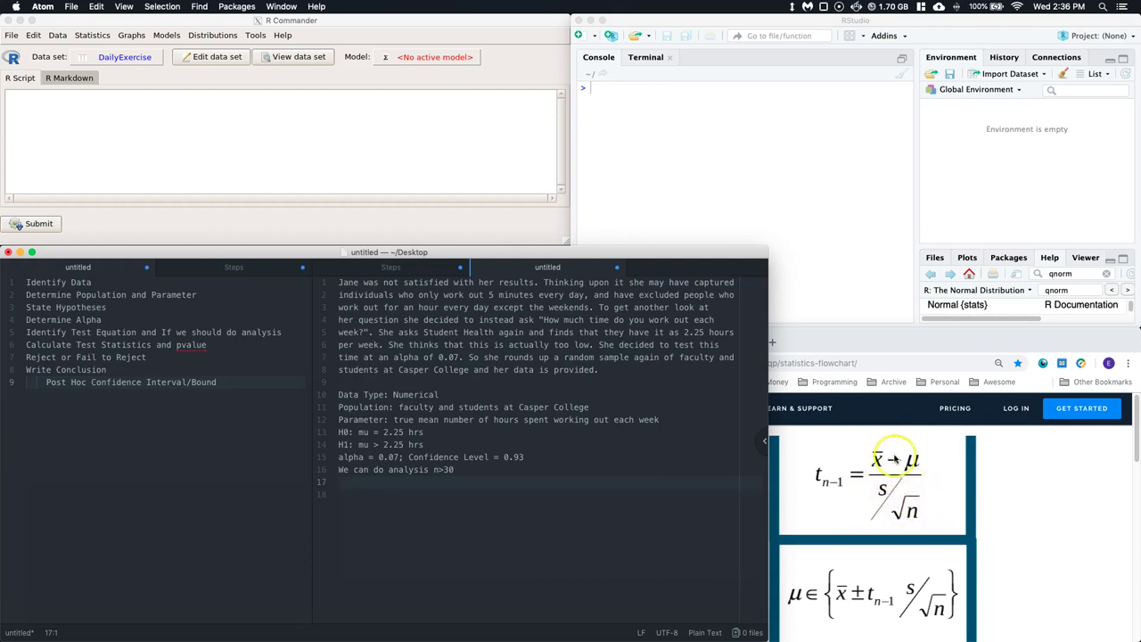
# Switch to R Commander and import the Means sheet of HypothesisTesting.xlsx as a data set named Hours
pyautogui.click(103, 119)
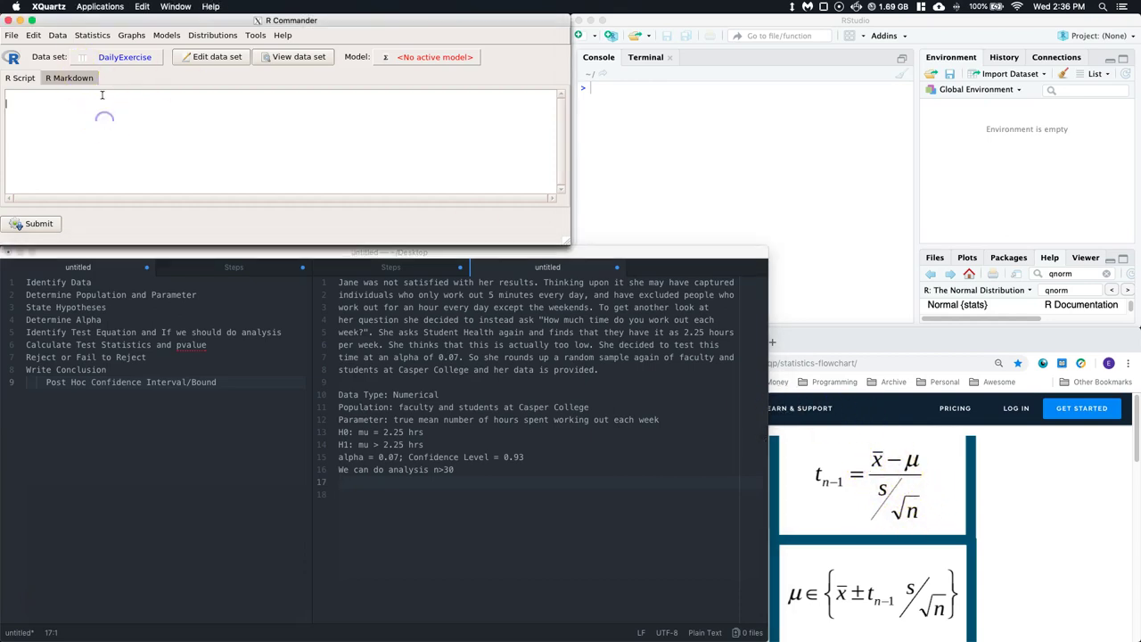
pyautogui.click(62, 40)
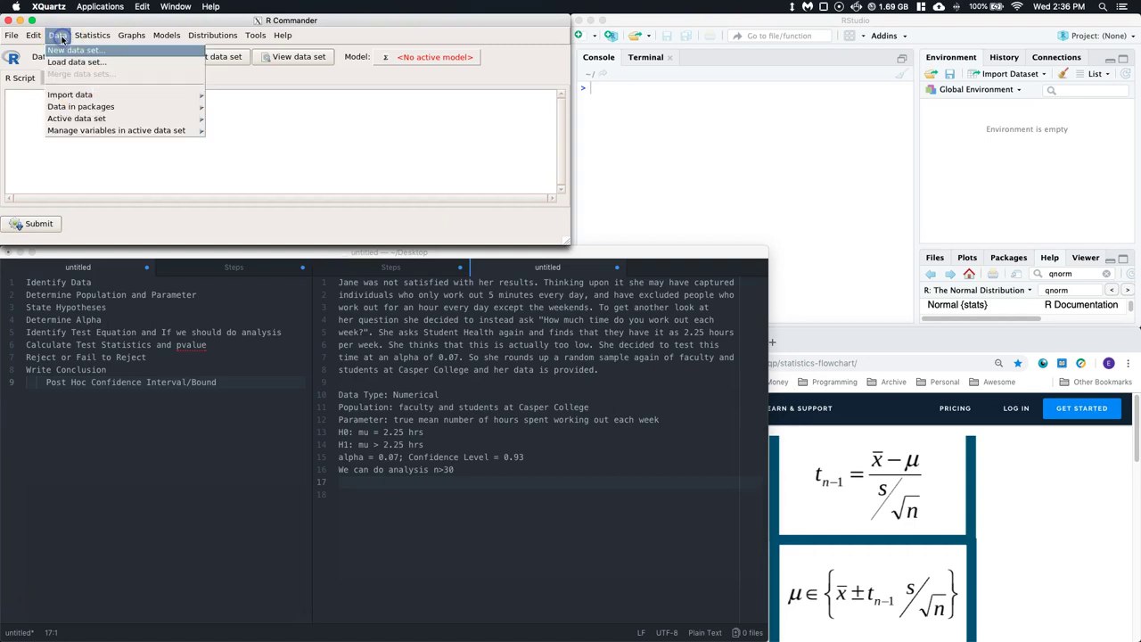
pyautogui.moveTo(79, 95)
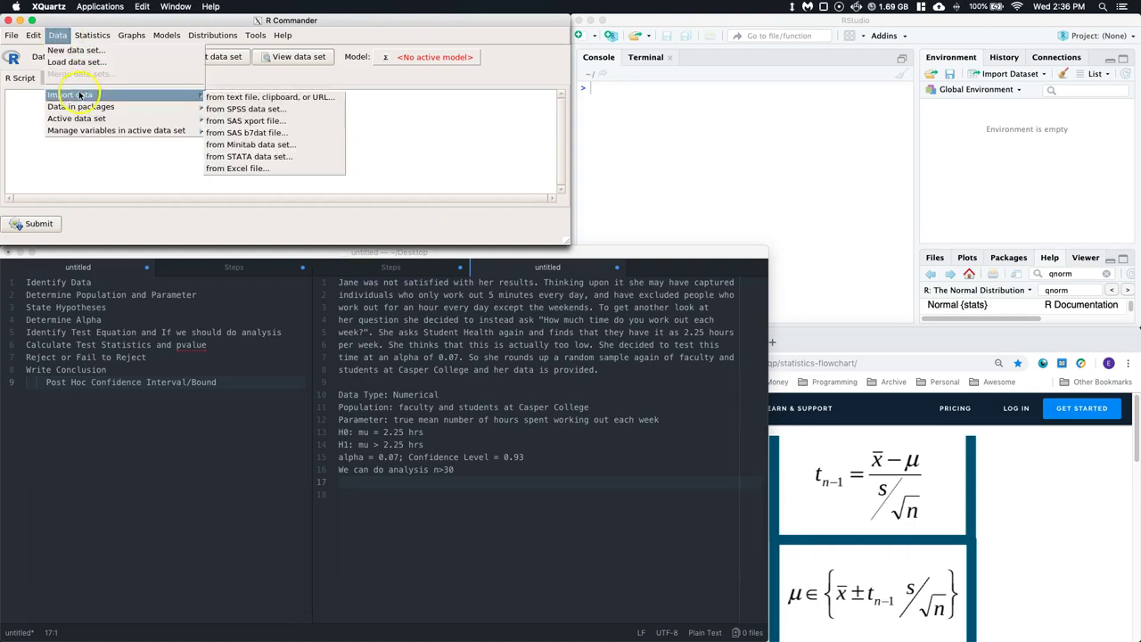
pyautogui.click(241, 170)
pyautogui.moveTo(141, 76); pyautogui.dragTo(86, 77)
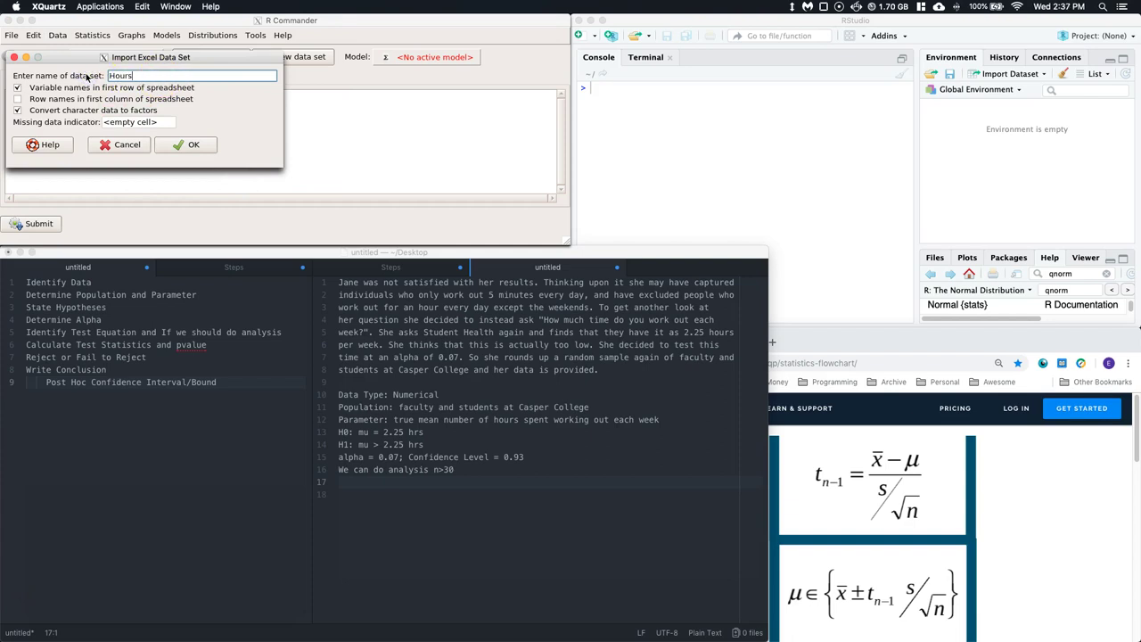
pyautogui.click(188, 146)
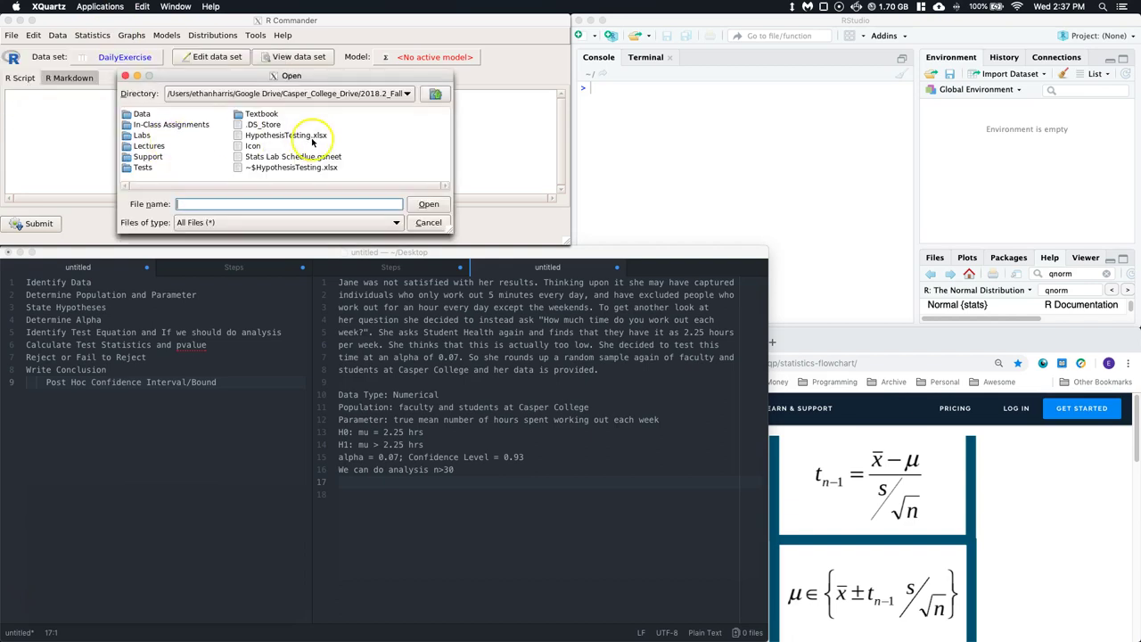
pyautogui.click(311, 136)
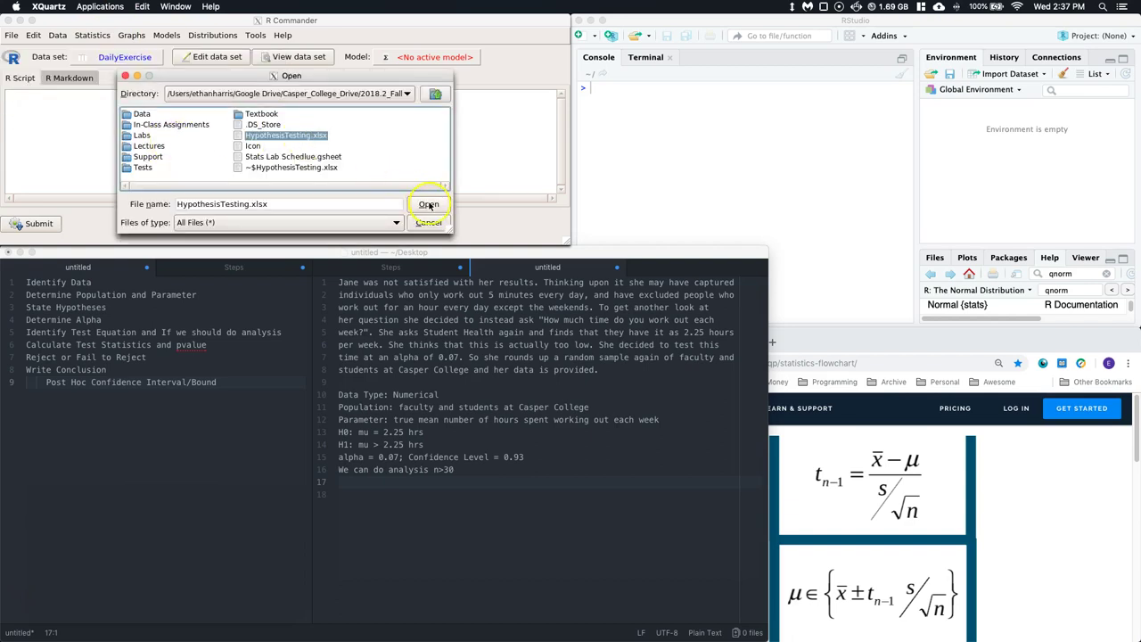
pyautogui.click(429, 204)
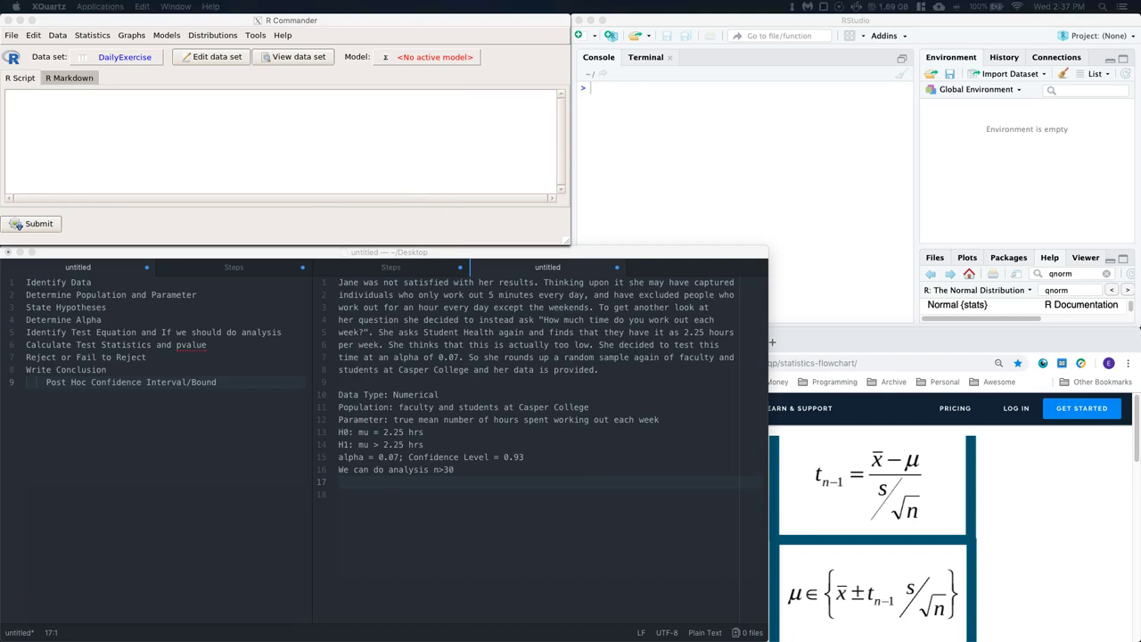
pyautogui.click(206, 102)
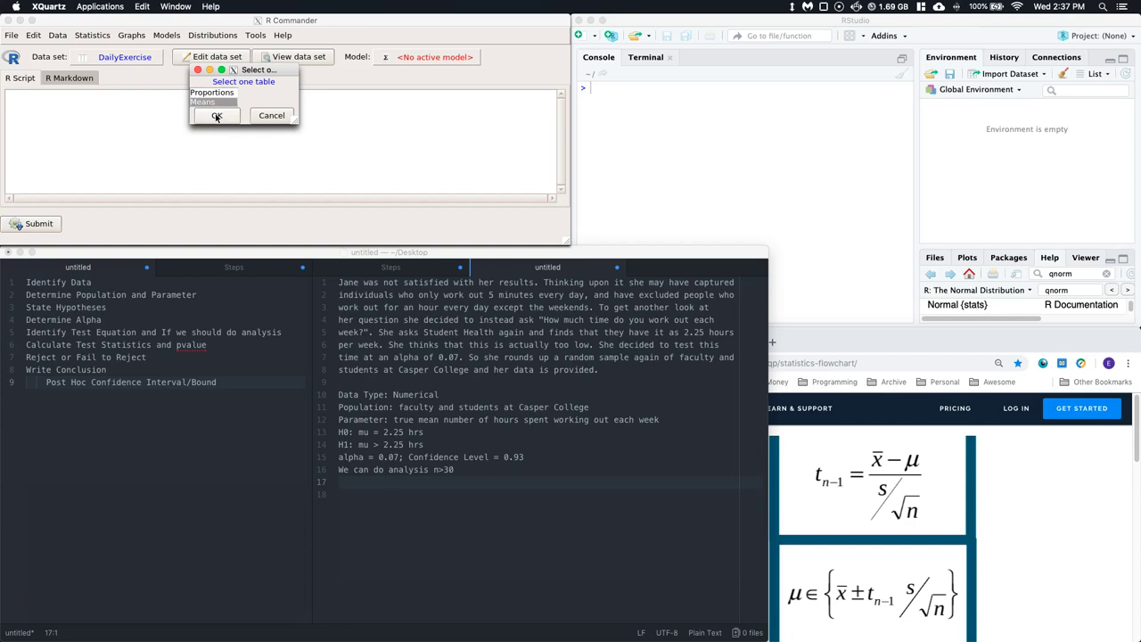
pyautogui.click(216, 117)
# View the imported Hours data set to check its values, and close the viewer
pyautogui.click(260, 68)
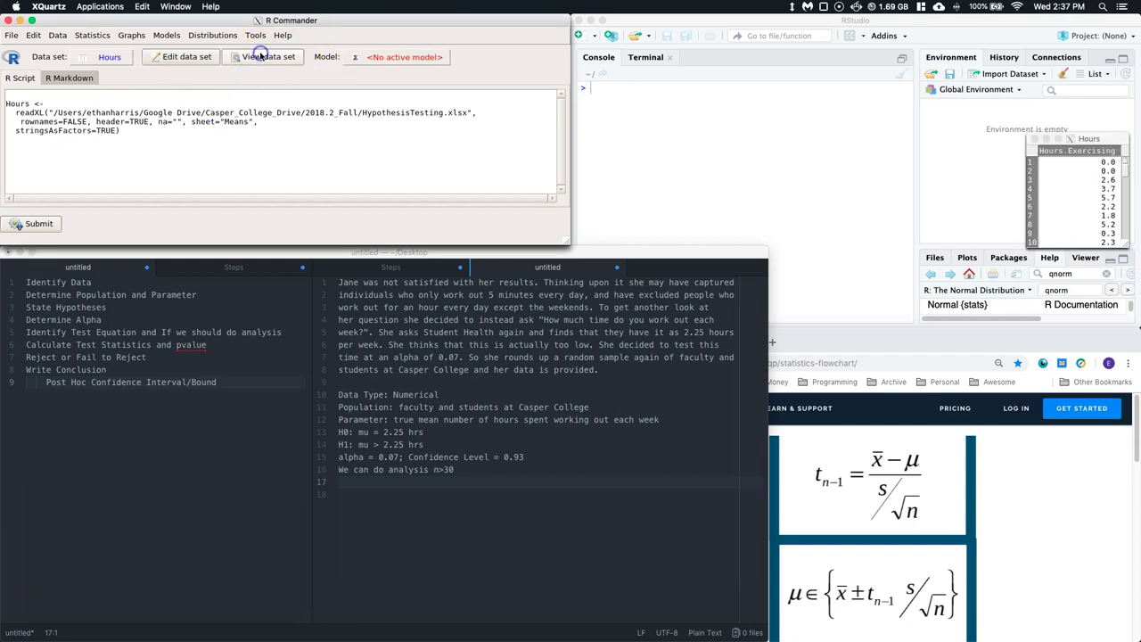
pyautogui.moveTo(1092, 138); pyautogui.dragTo(696, 103)
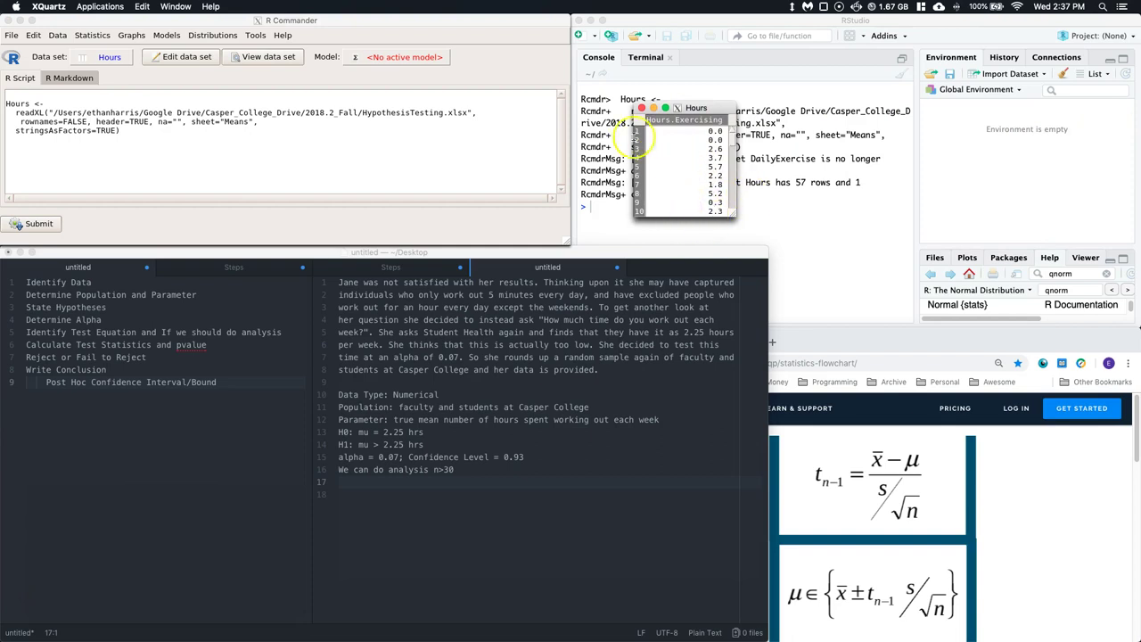
pyautogui.click(641, 108)
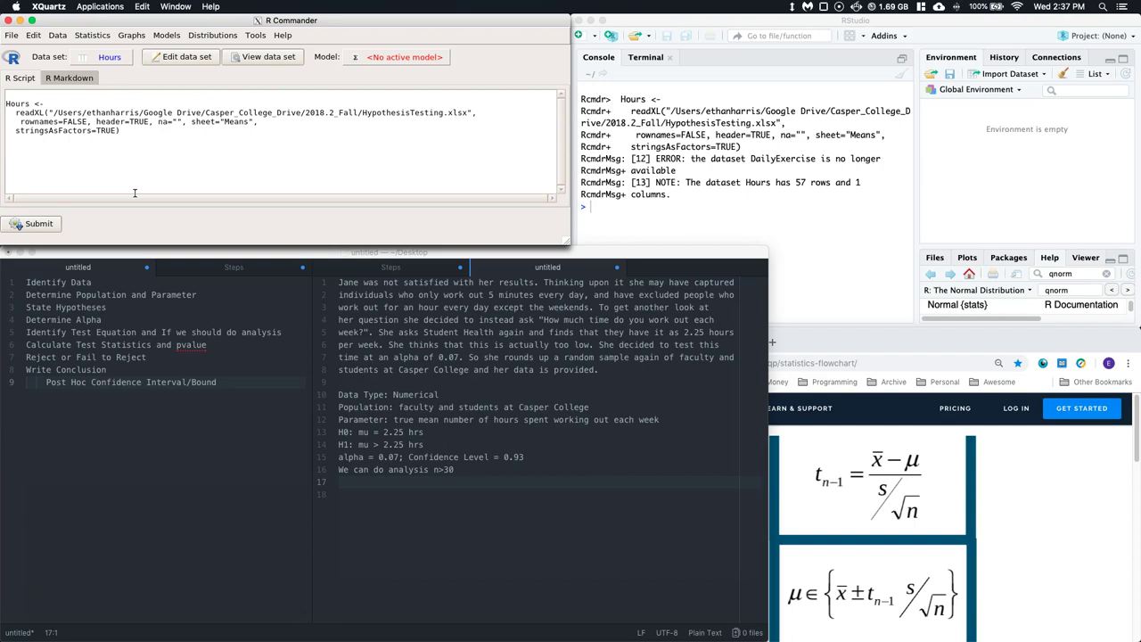
# Run numerical summaries for Hours.Exercising with only the mean, standard deviation and standard error of the mean, leaving out interquartile range and quantiles
pyautogui.click(92, 38)
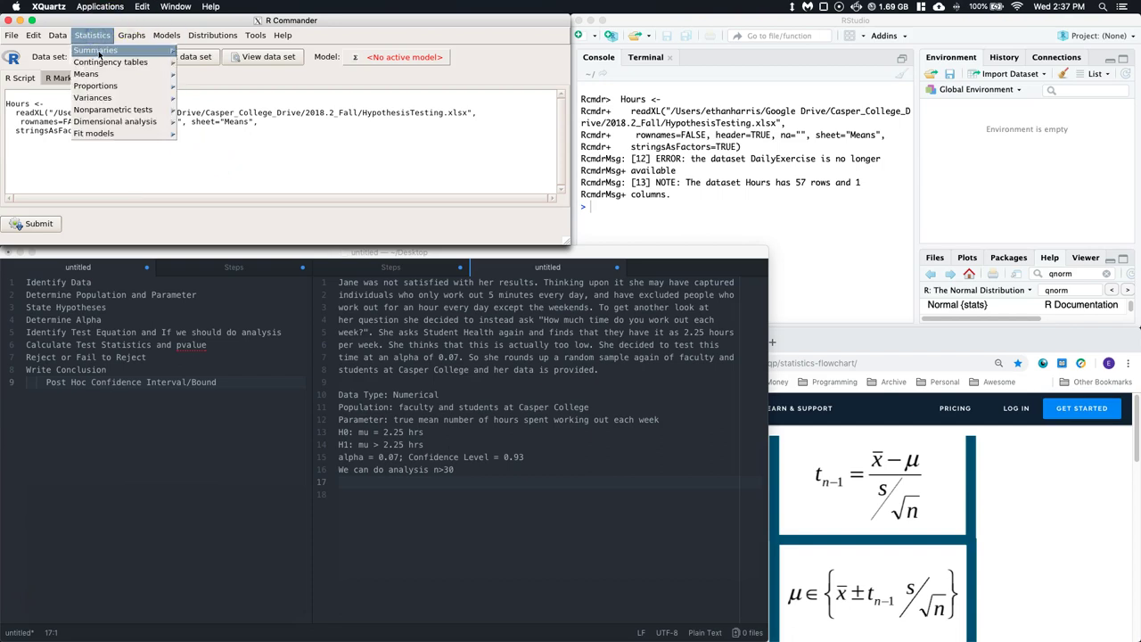
pyautogui.moveTo(102, 54)
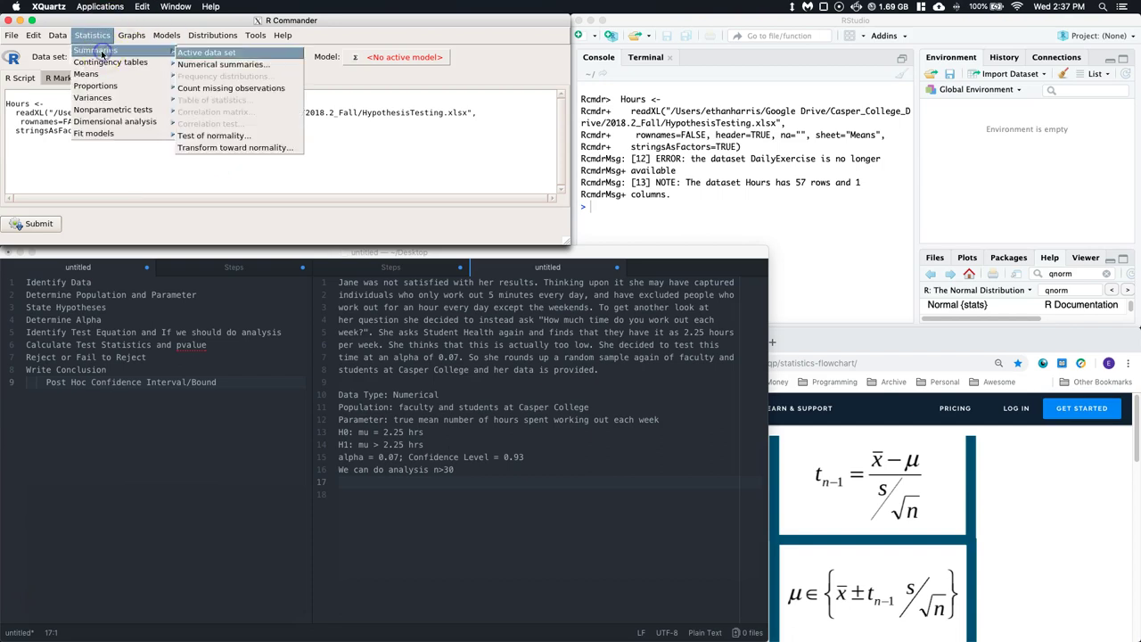
pyautogui.click(229, 66)
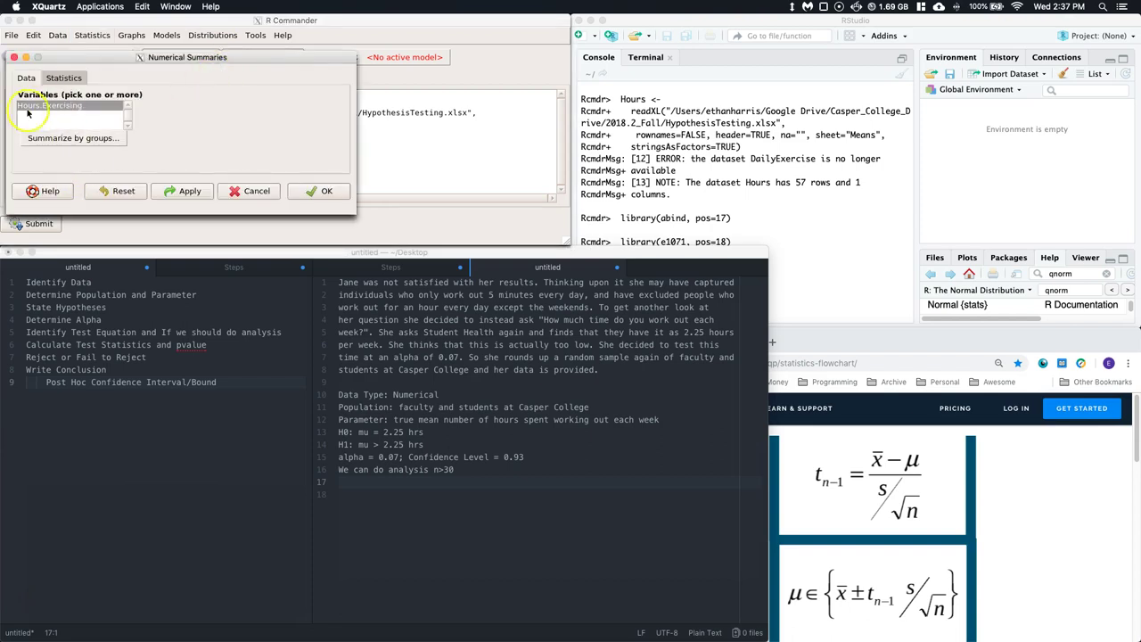
pyautogui.click(66, 109)
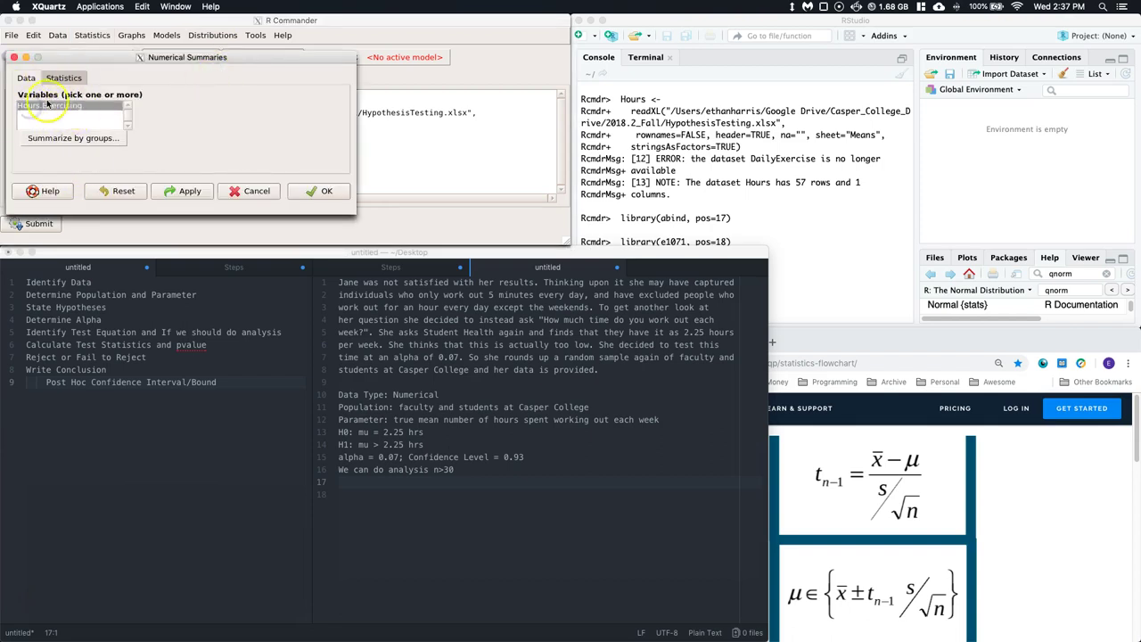
pyautogui.click(64, 80)
pyautogui.click(63, 79)
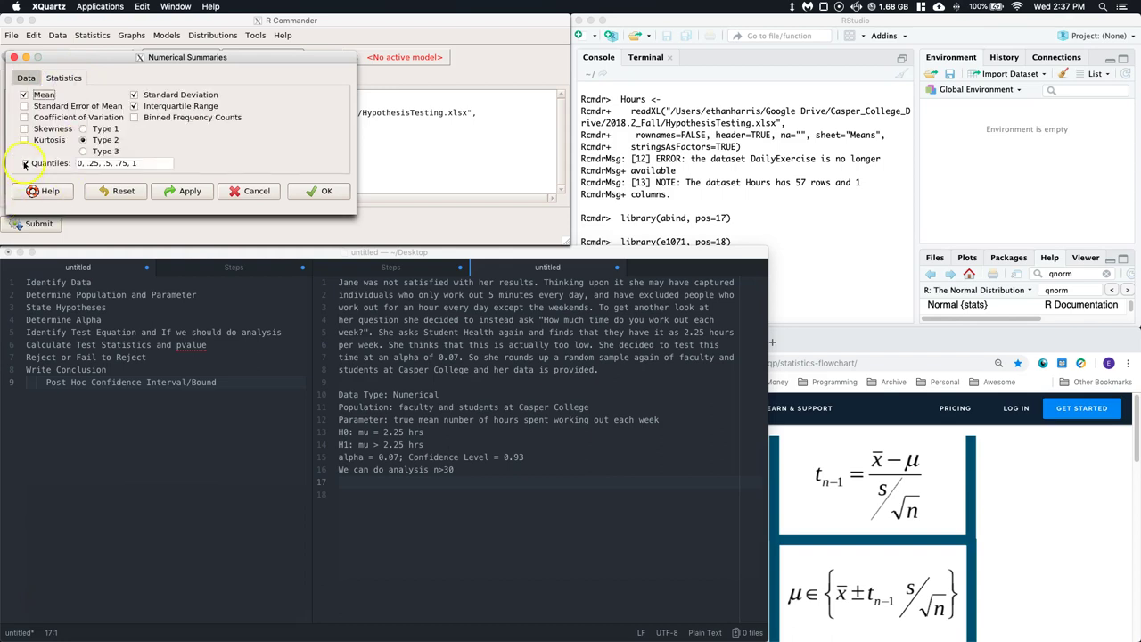
pyautogui.click(133, 108)
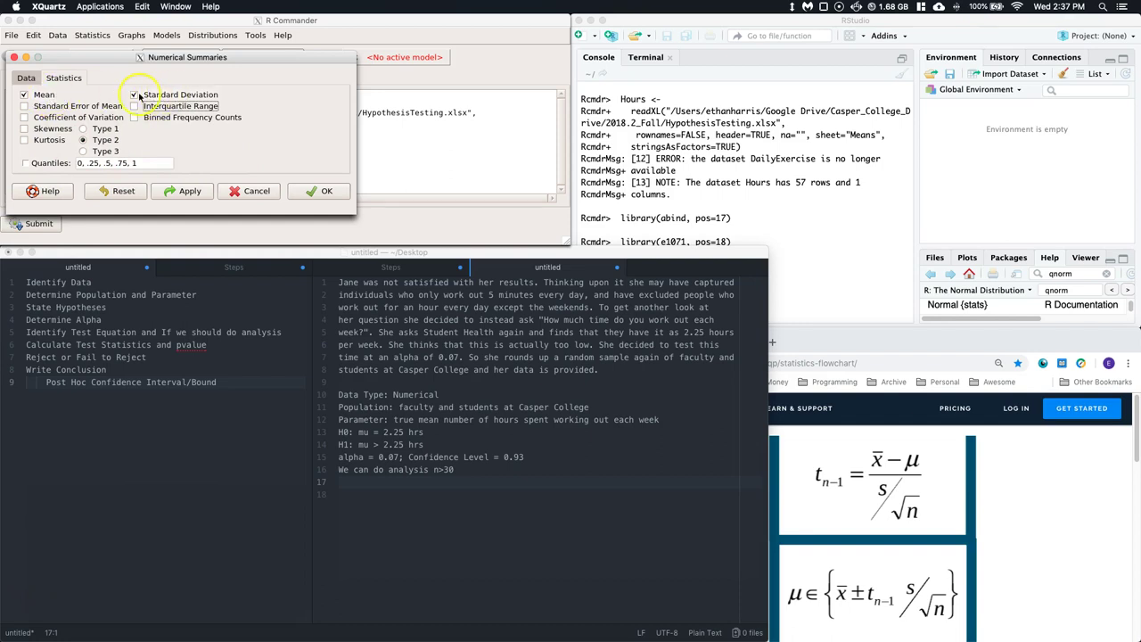
pyautogui.click(25, 106)
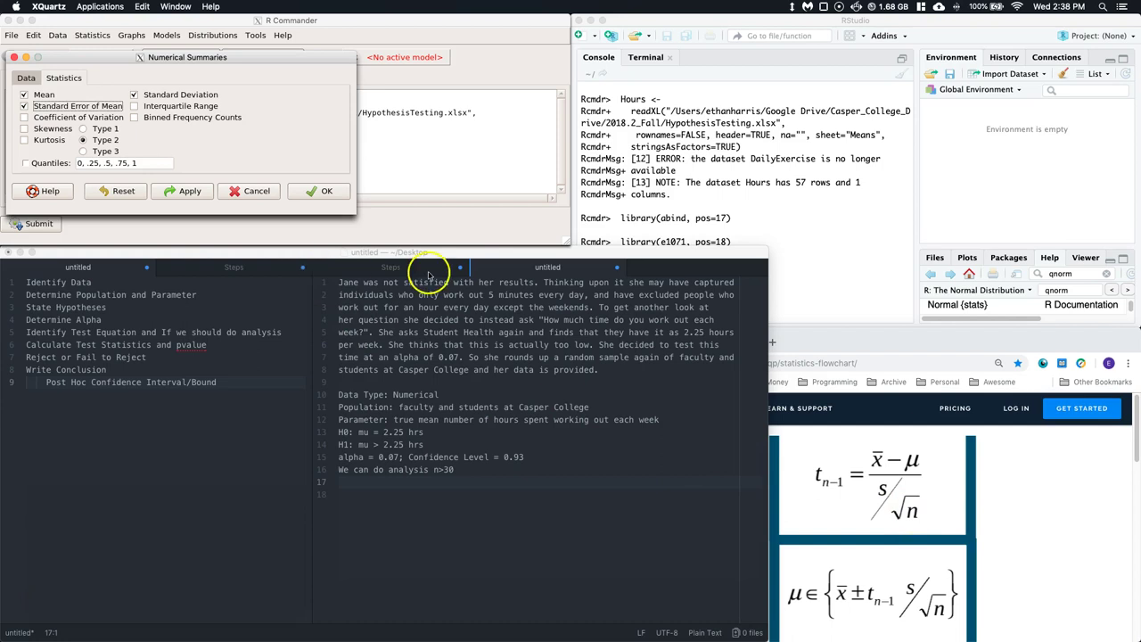
pyautogui.click(325, 192)
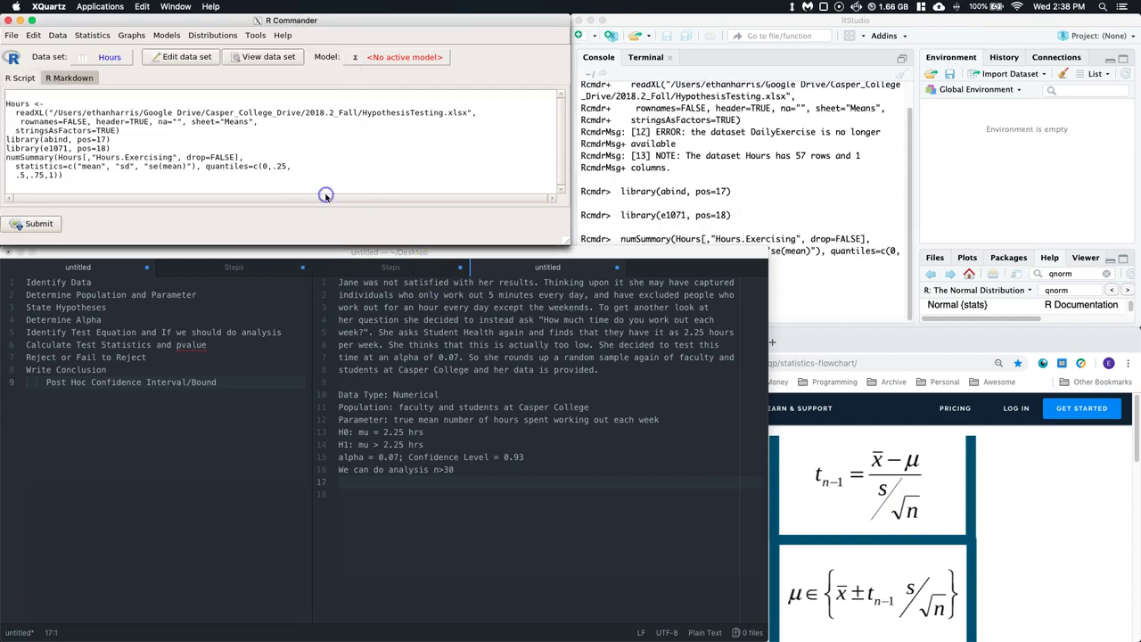
# Switch to RStudio and run options(digits = 12) in the console
pyautogui.click(749, 194)
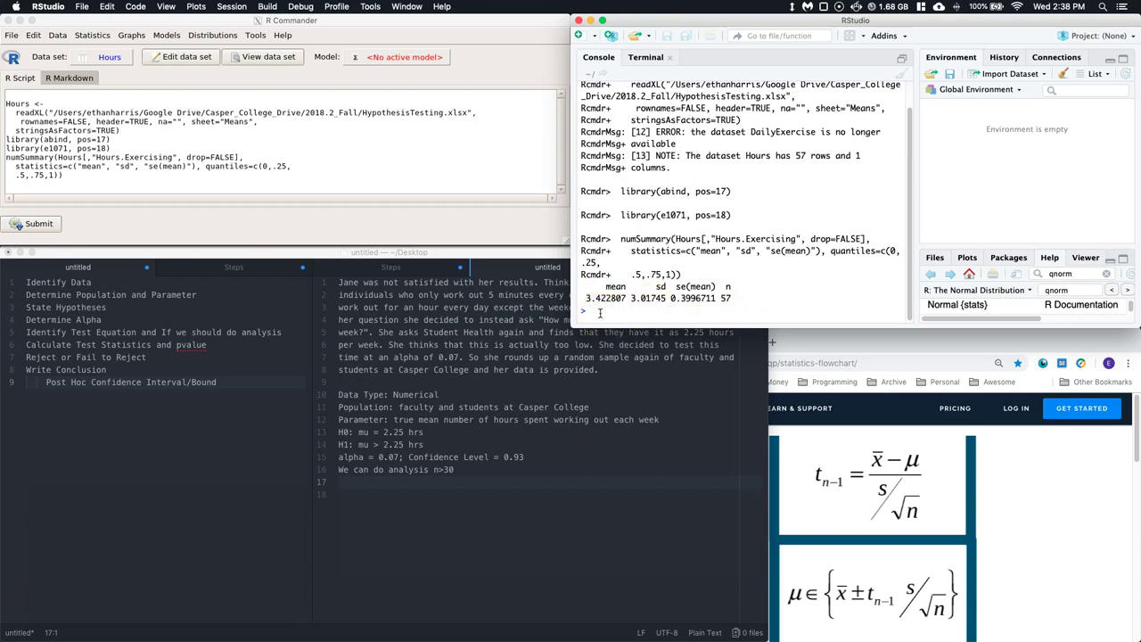
pyautogui.write('options(digit')
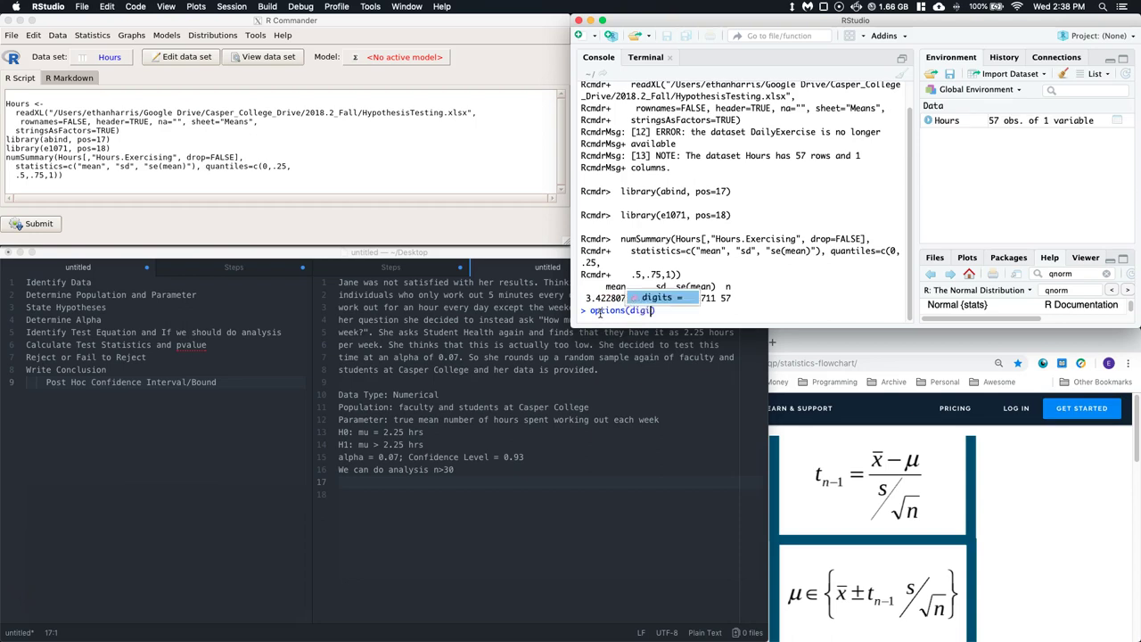
pyautogui.press('Tab')
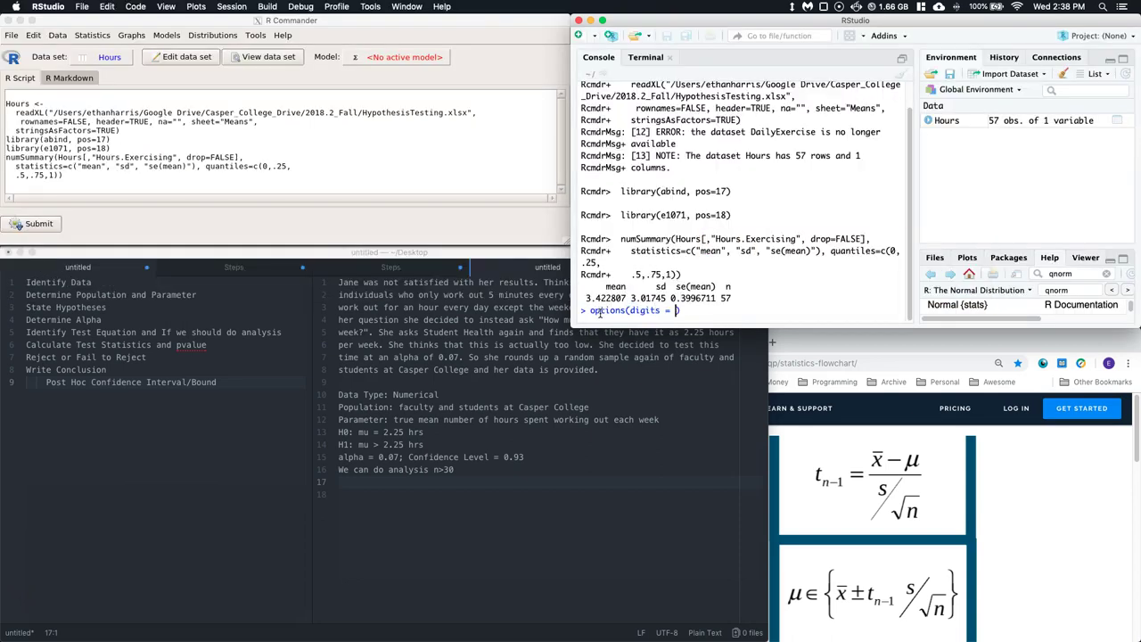
pyautogui.write('12')
pyautogui.press('Return')
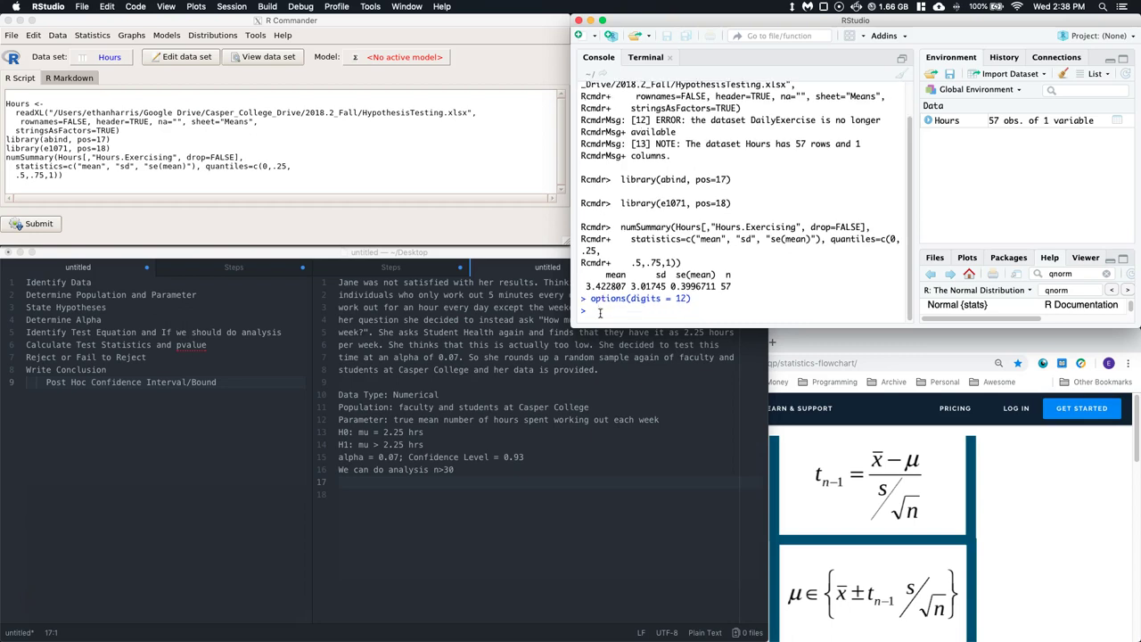
# Return to R Commander and rerun only the numSummary command for Hours.Exercising from the script
pyautogui.click(121, 189)
pyautogui.click(94, 187)
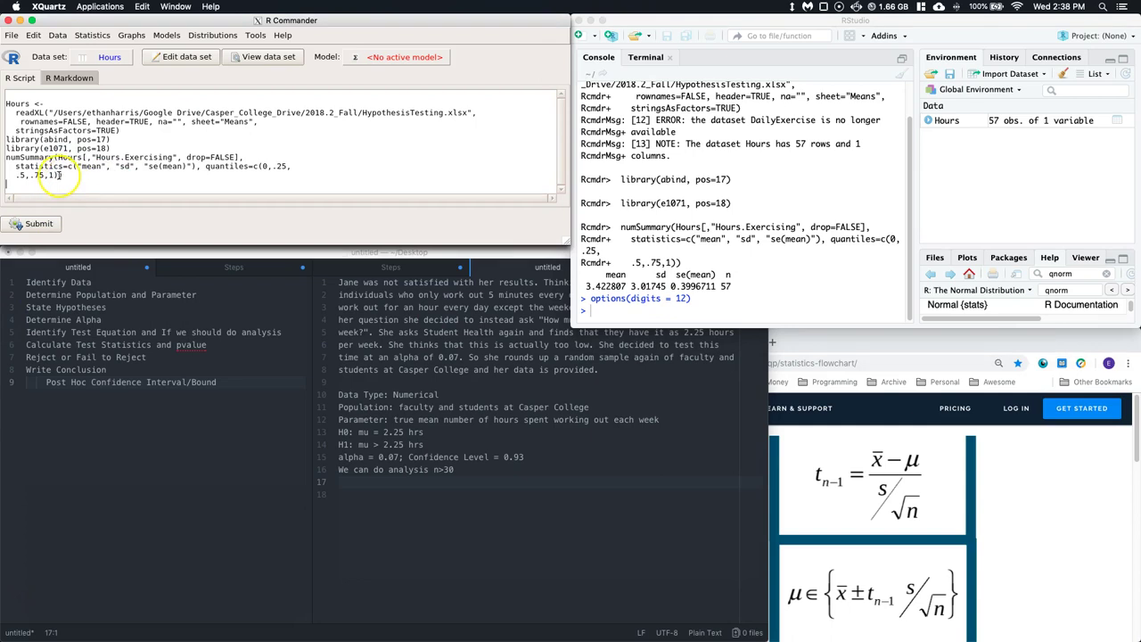
pyautogui.moveTo(35, 177); pyautogui.dragTo(4, 157)
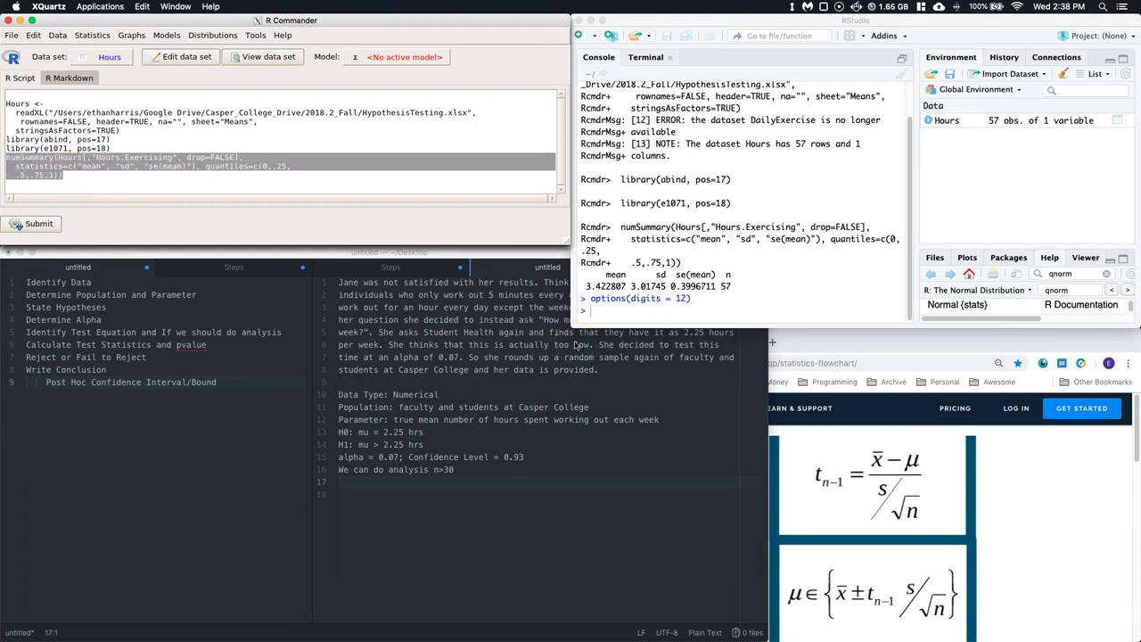
pyautogui.click(42, 223)
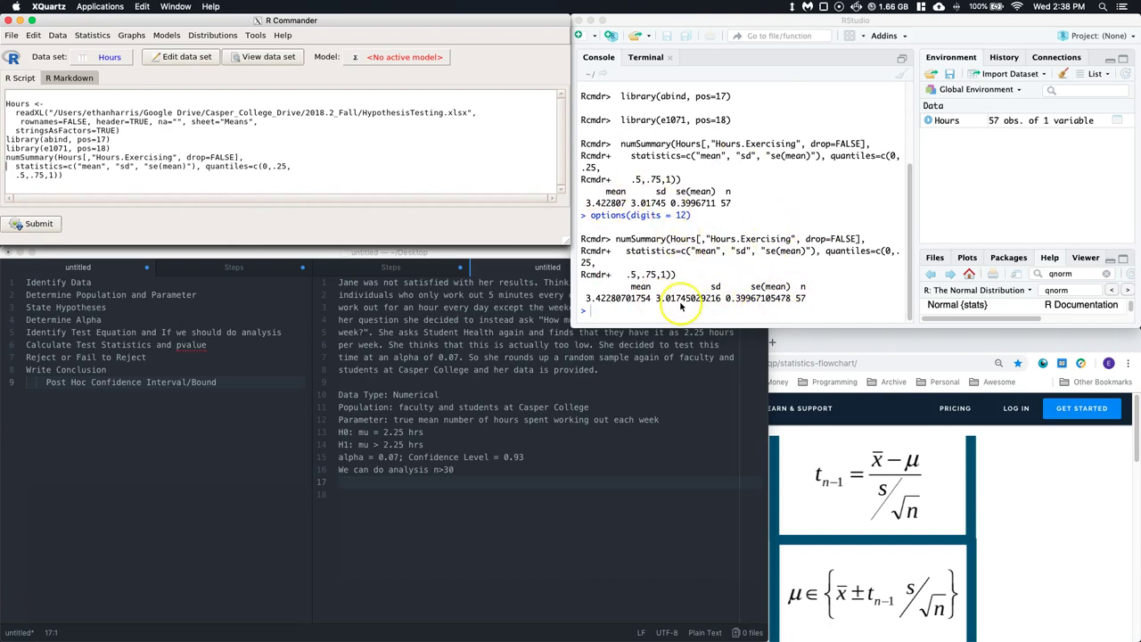
# In the RStudio console, store the mean from the latest summary as xbar=3.42280701754
pyautogui.click(597, 314)
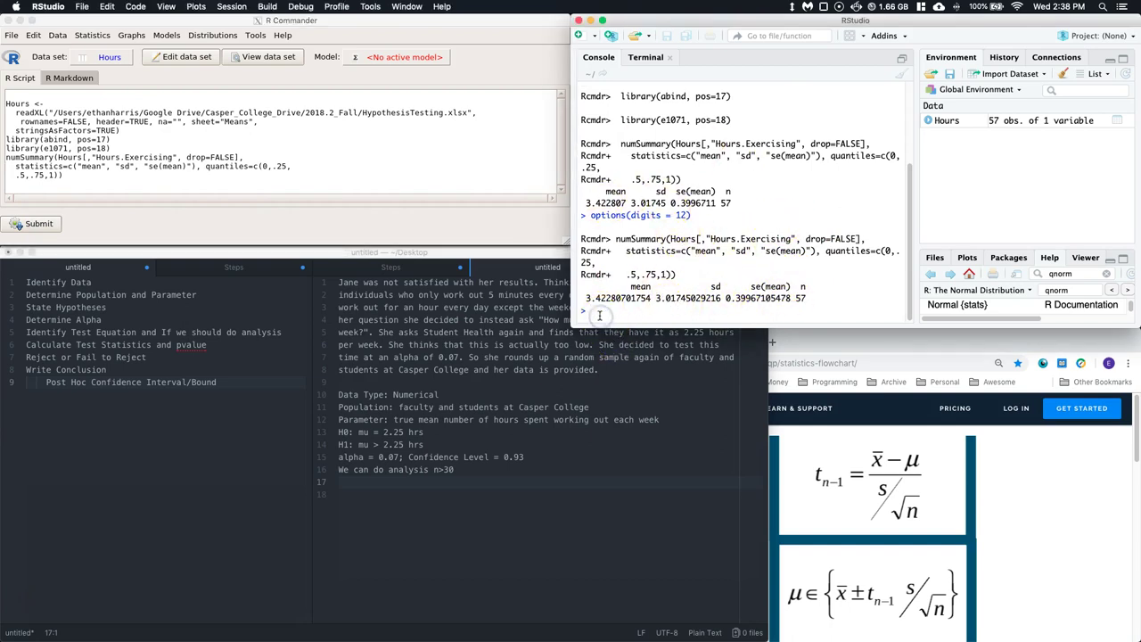
pyautogui.write('xbar=')
pyautogui.moveTo(587, 299); pyautogui.dragTo(653, 299)
pyautogui.press('super+c')
pyautogui.click(659, 312)
pyautogui.press('super+v')
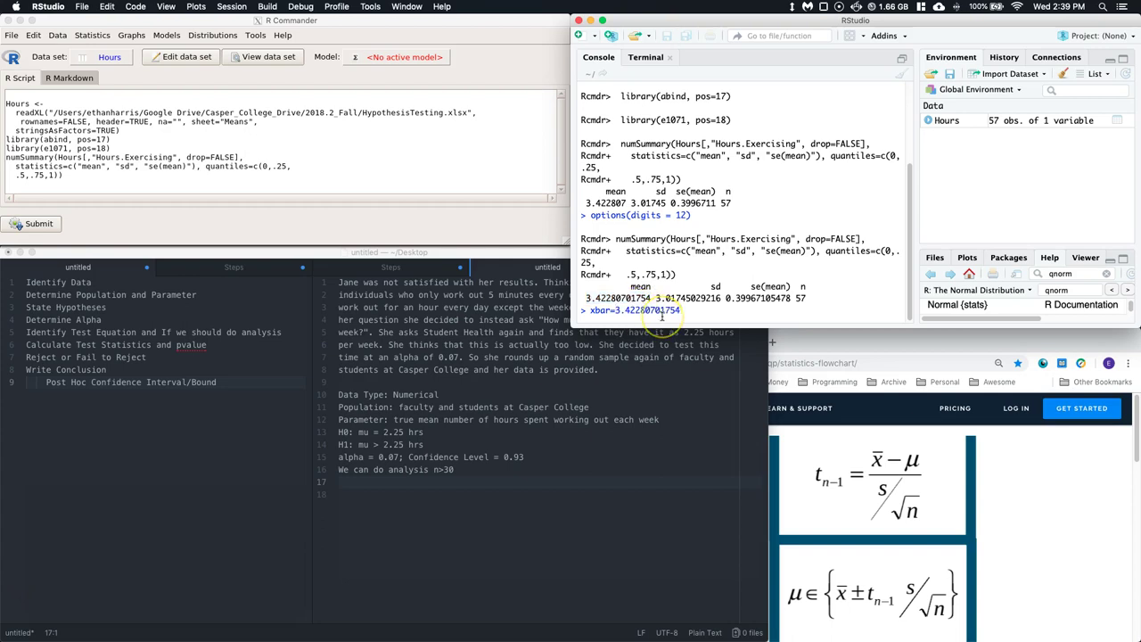
pyautogui.press('Return')
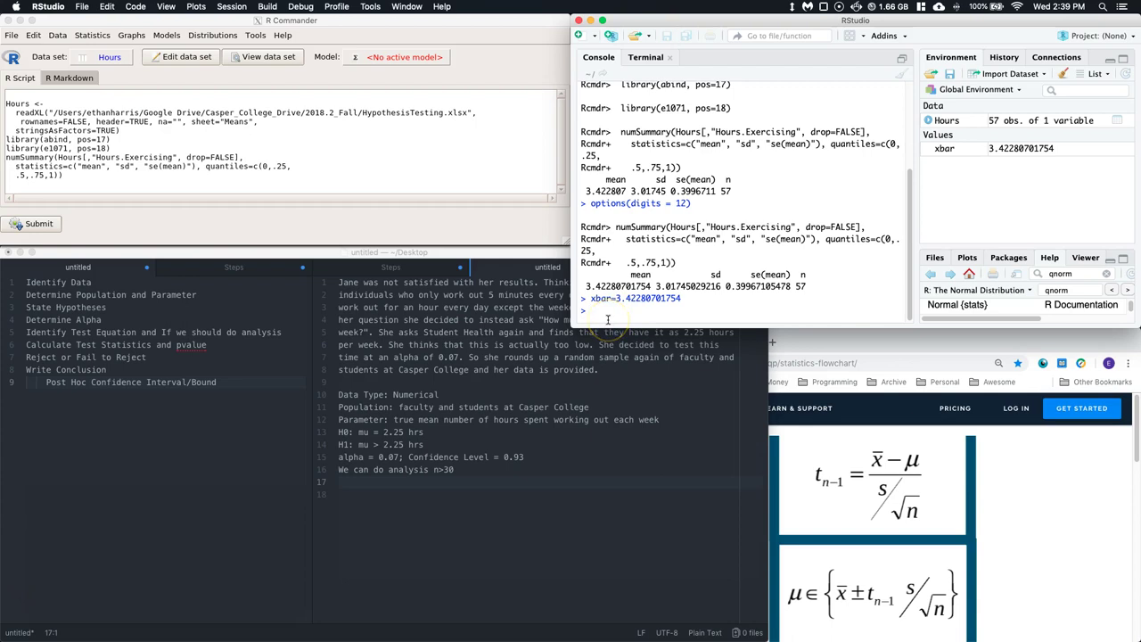
# Store the standard deviation from the summary as s=3.01745029216
pyautogui.write('s=')
pyautogui.moveTo(656, 286); pyautogui.dragTo(611, 310)
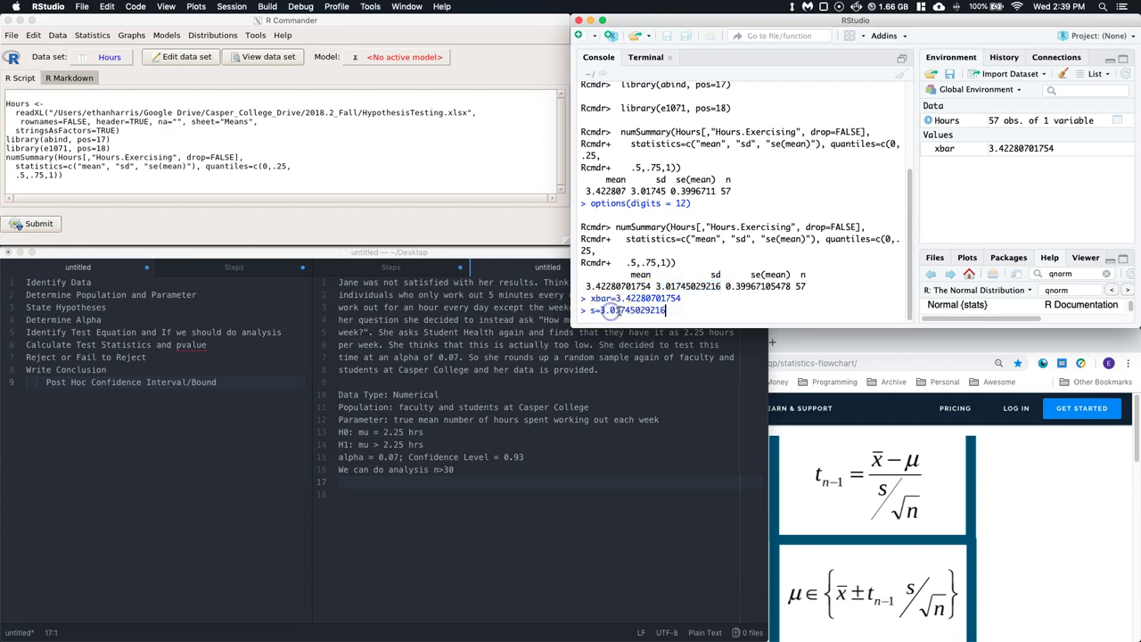
pyautogui.press('Return')
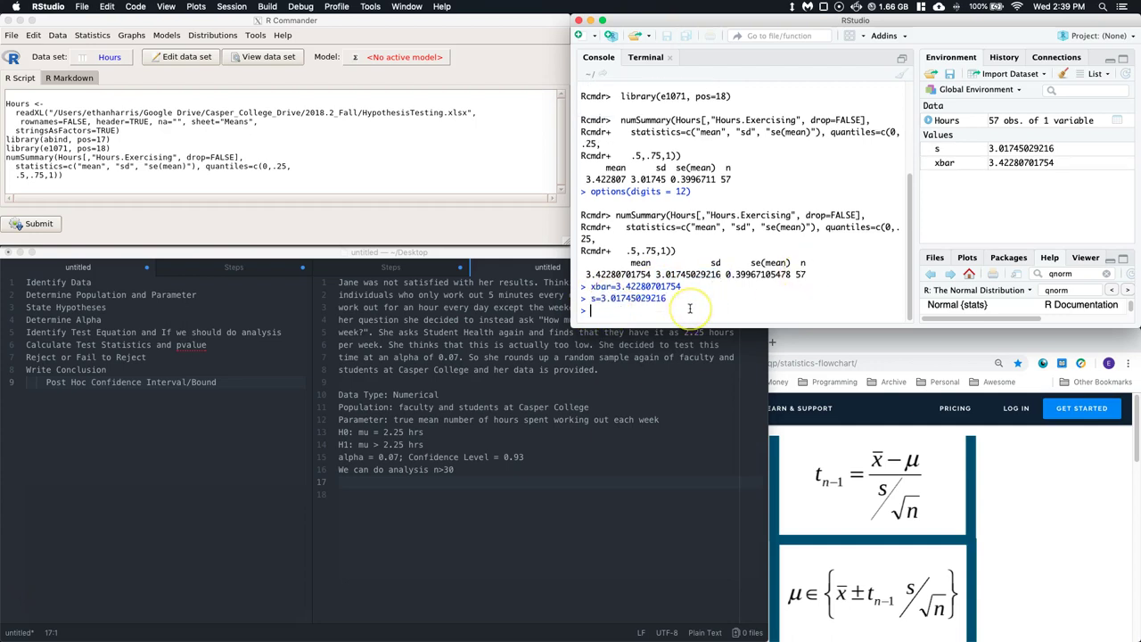
# Store the standard error from the latest summary as se=0.39967105478 in the RStudio console
pyautogui.write('se=')
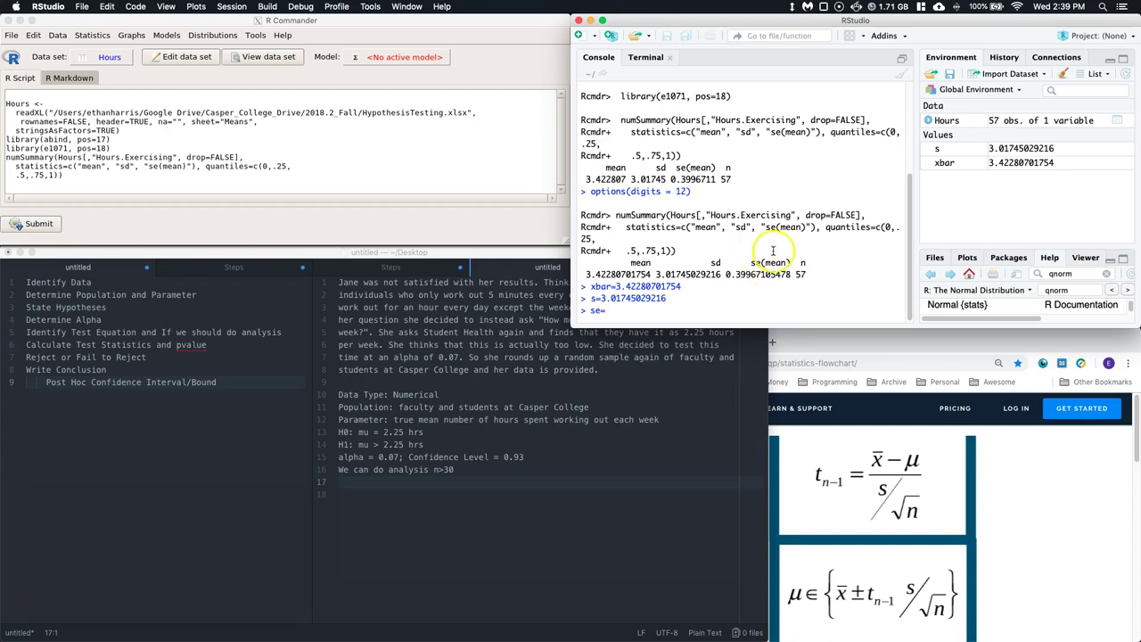
pyautogui.moveTo(727, 274); pyautogui.dragTo(792, 276)
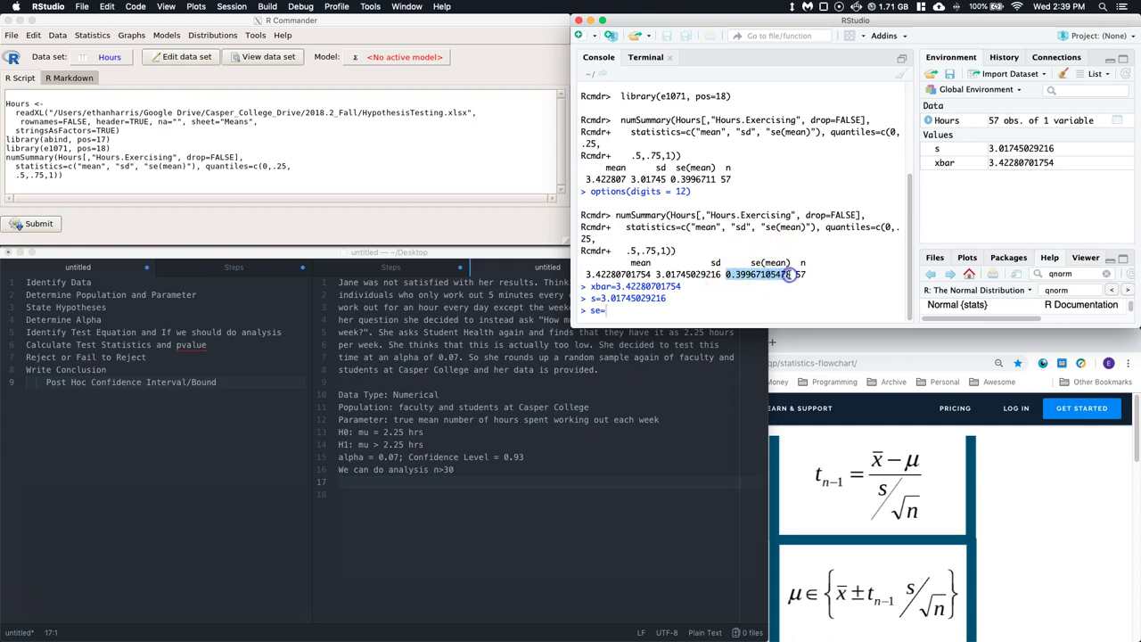
pyautogui.click(628, 309)
pyautogui.press('super+v')
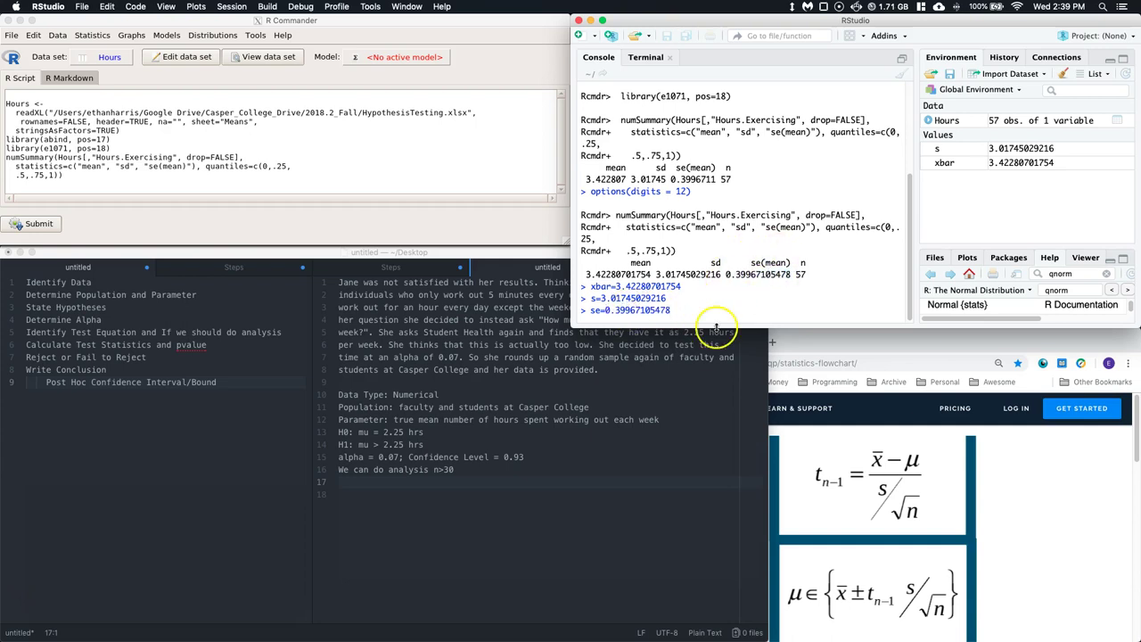
pyautogui.press('Return')
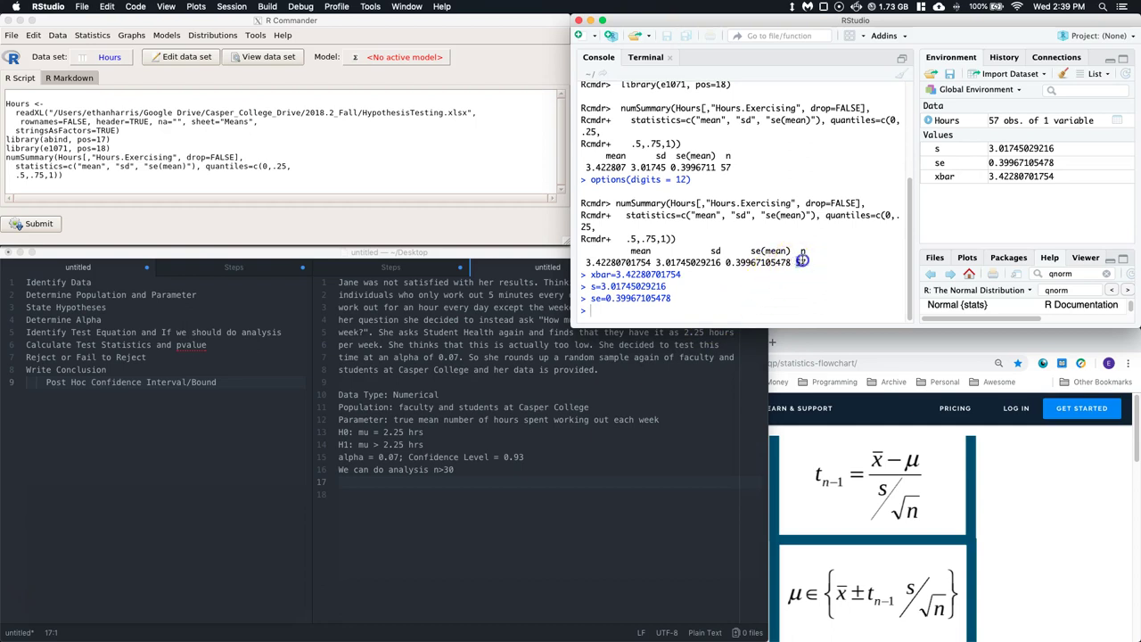
# Store the sample size as n=57 and the degrees of freedom as df=n-1
pyautogui.click(752, 322)
pyautogui.write('n=57')
pyautogui.press('Return')
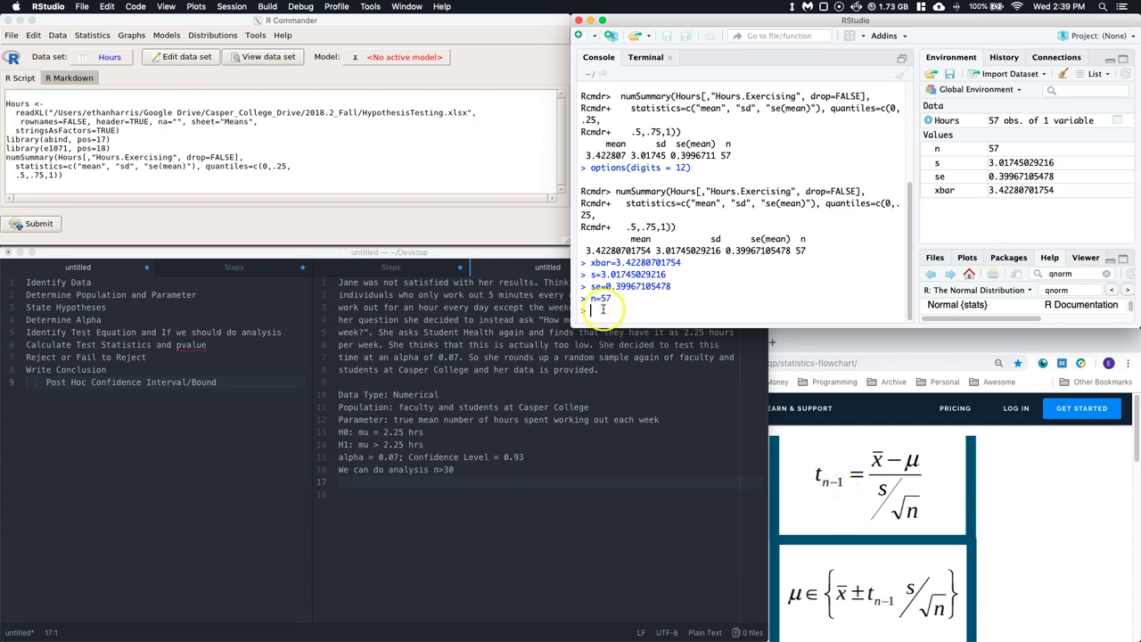
pyautogui.write('df=n-1')
pyautogui.press('Return')
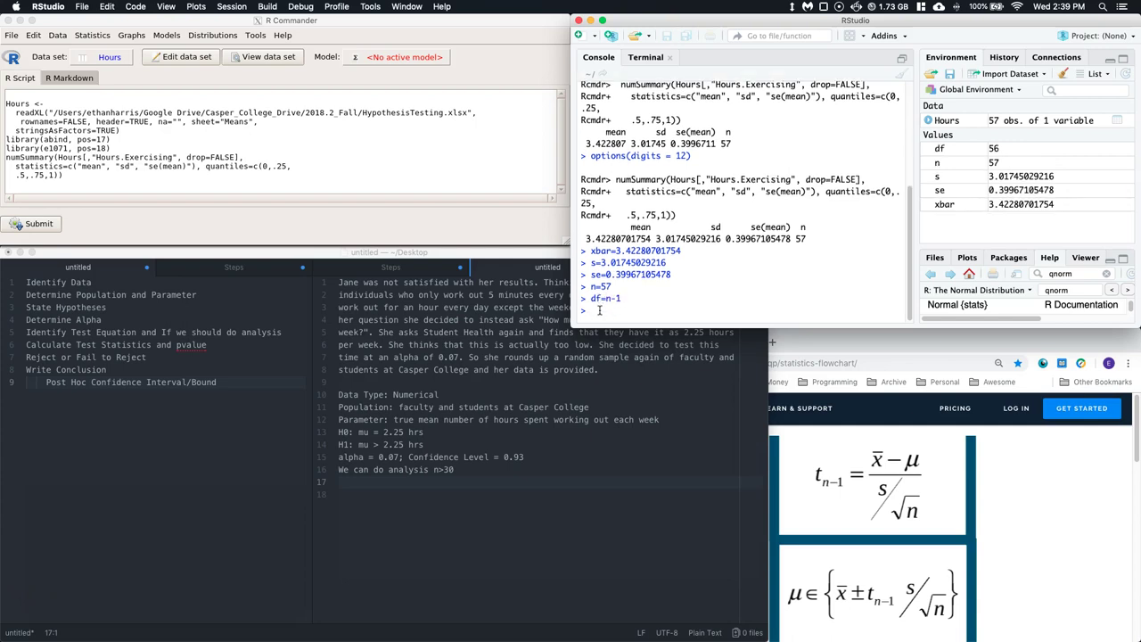
# Store the significance level as alpha=0.07 and the confidence level as CL=1-alpha
pyautogui.write('d')
pyautogui.write('lph')
pyautogui.write('a')
pyautogui.write('=0.07')
pyautogui.press('Return')
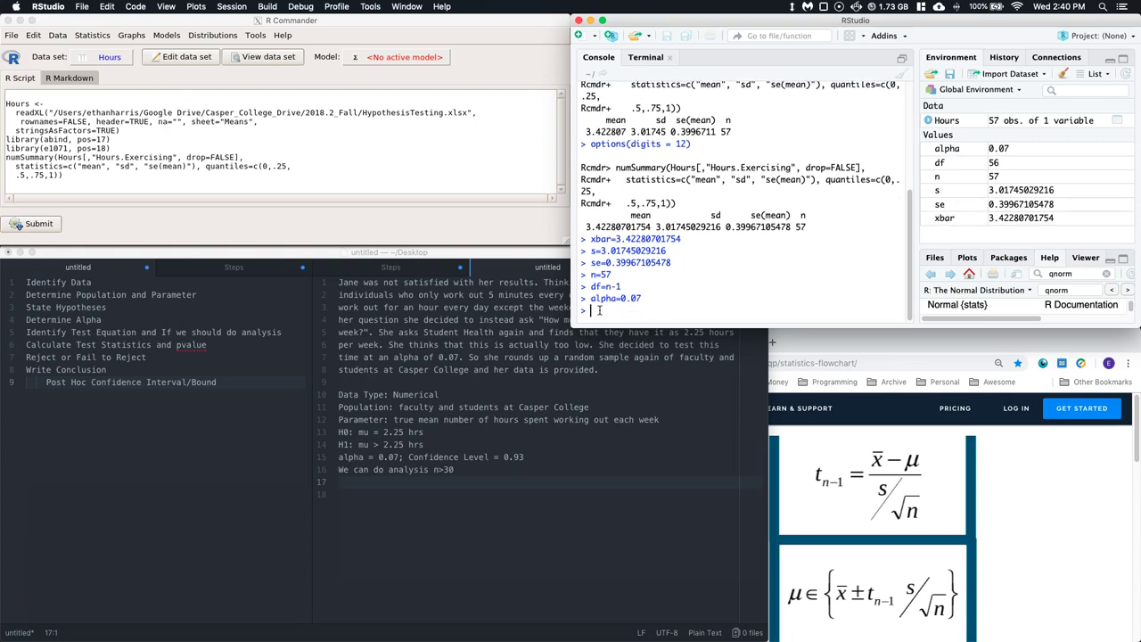
pyautogui.write('CI')
pyautogui.write('=1-alpha')
pyautogui.press('Return')
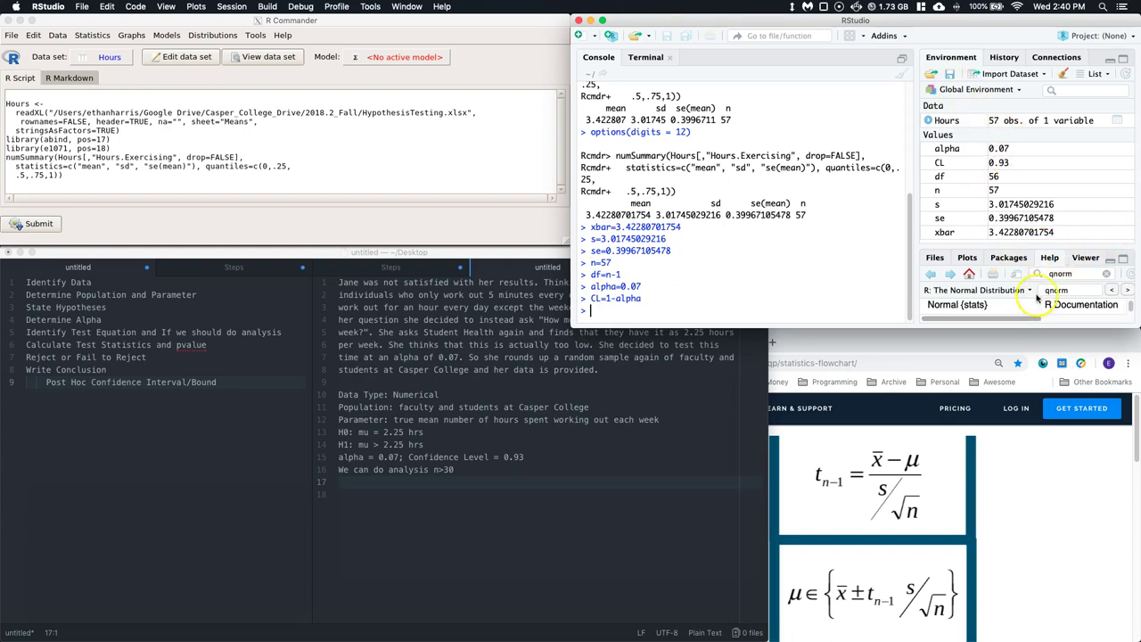
# Enlarge the Environment pane and make the RStudio window taller to show more of the stored values
pyautogui.moveTo(1027, 246); pyautogui.dragTo(1033, 278)
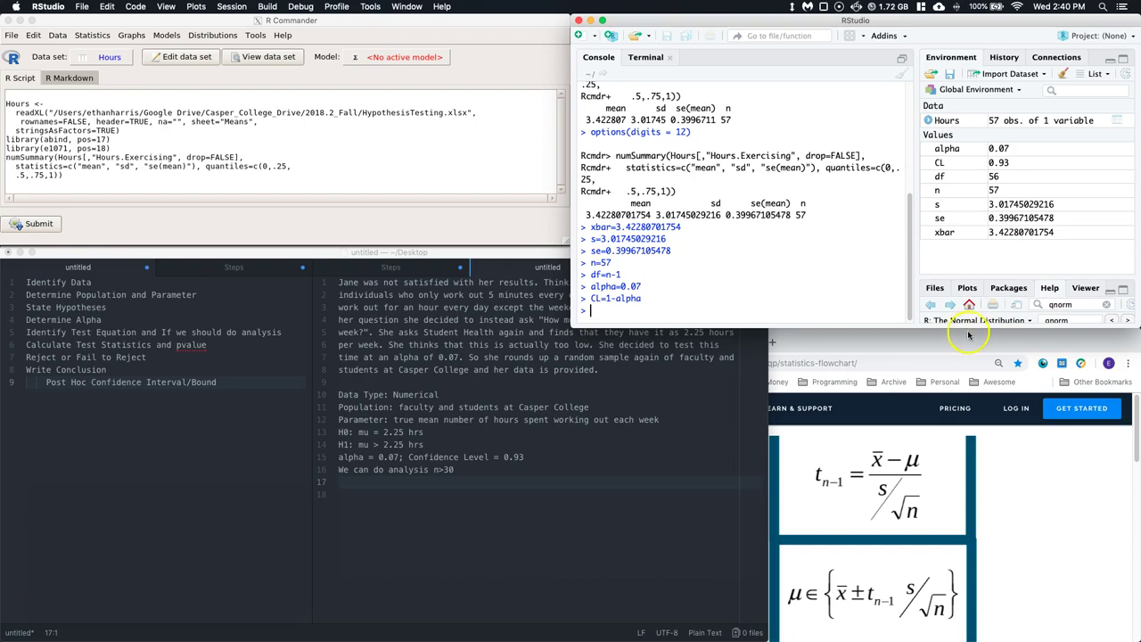
pyautogui.moveTo(907, 328); pyautogui.dragTo(909, 355)
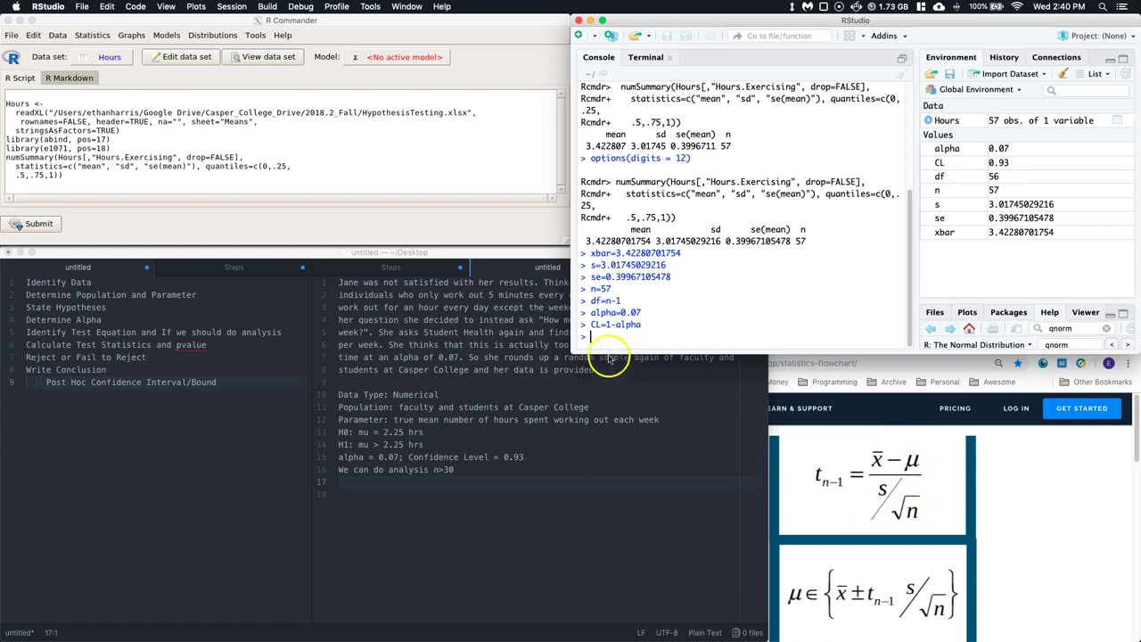
pyautogui.write('t=(xbar')
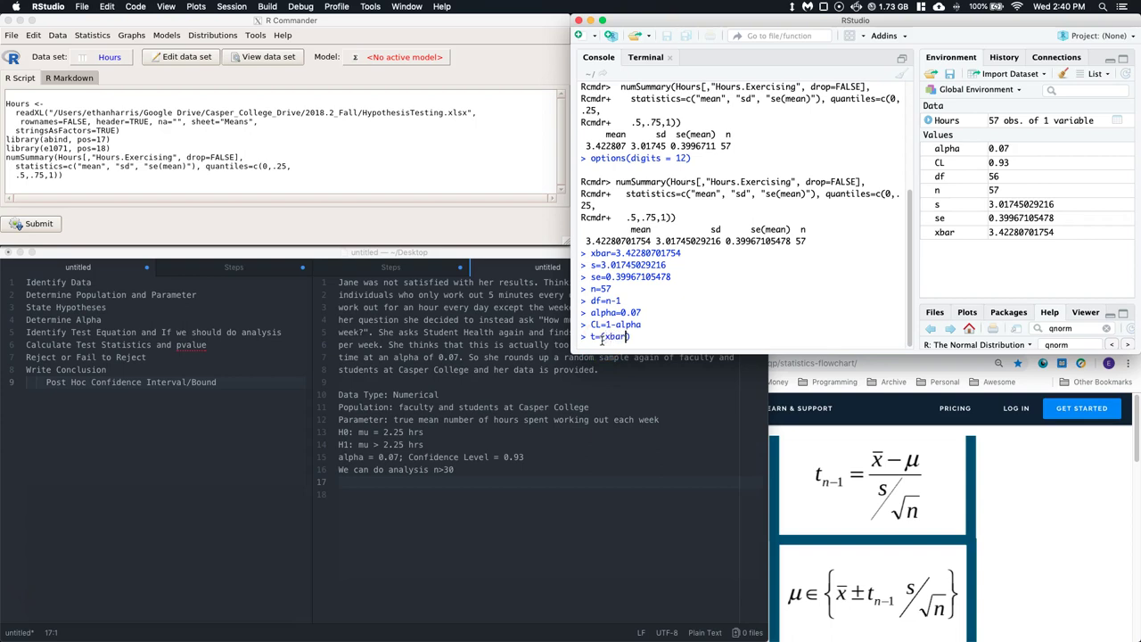
pyautogui.write('-')
pyautogui.press('BackSpace')
pyautogui.press('BackSpace')
pyautogui.press('BackSpace')
pyautogui.press('BackSpace')
pyautogui.press('BackSpace')
pyautogui.press('BackSpace')
pyautogui.press('BackSpace')
pyautogui.press('BackSpace')
# Store the hypothesized mean in the console as mu0=2.25
pyautogui.write('mu0=2.25')
pyautogui.press('Return')
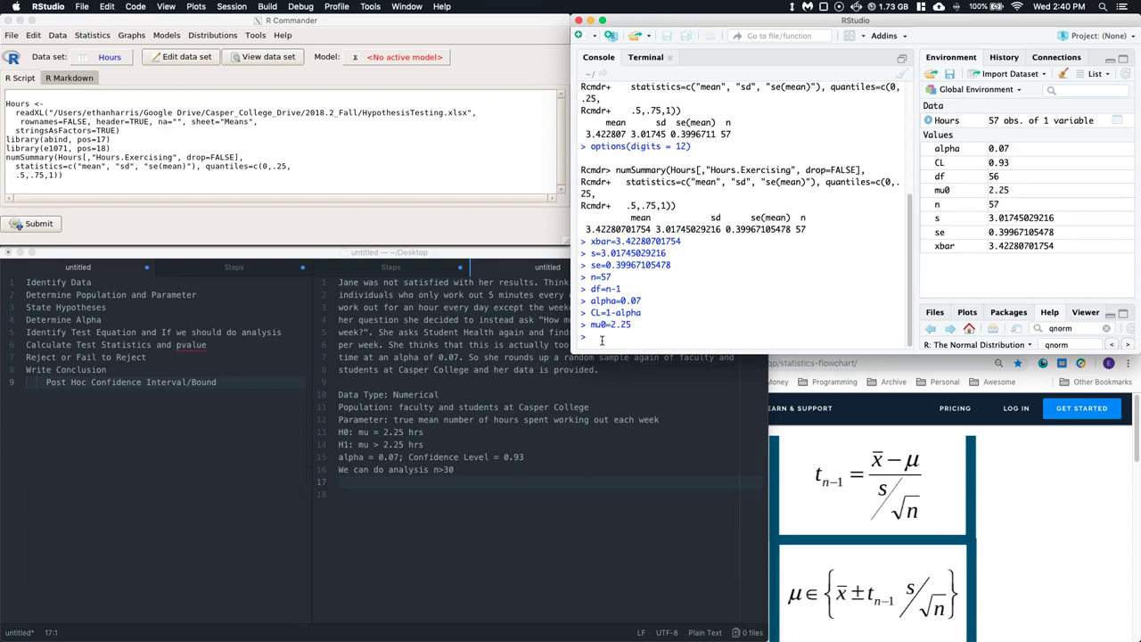
# Calculate the test statistic with t=(xbar-mu0)/se, correcting mu to mu0 in the first attempt
pyautogui.write('t=(xbar-mu)/')
pyautogui.write('se')
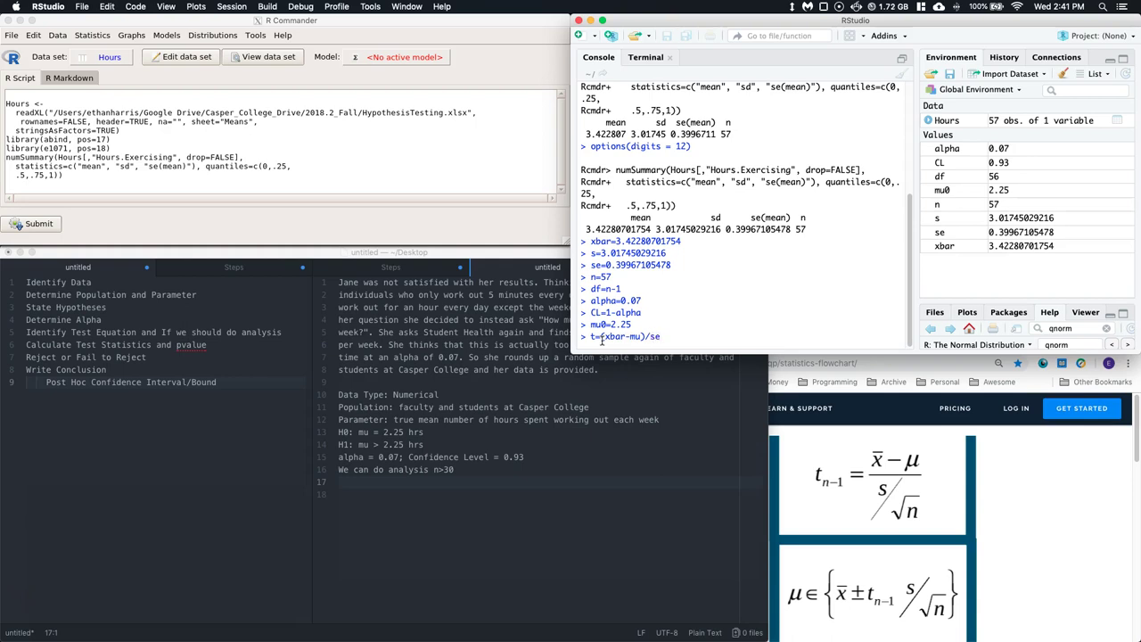
pyautogui.press('Return')
pyautogui.press('Up')
pyautogui.press('Left')
pyautogui.press('Left')
pyautogui.press('Left')
pyautogui.press('Left')
pyautogui.write('0')
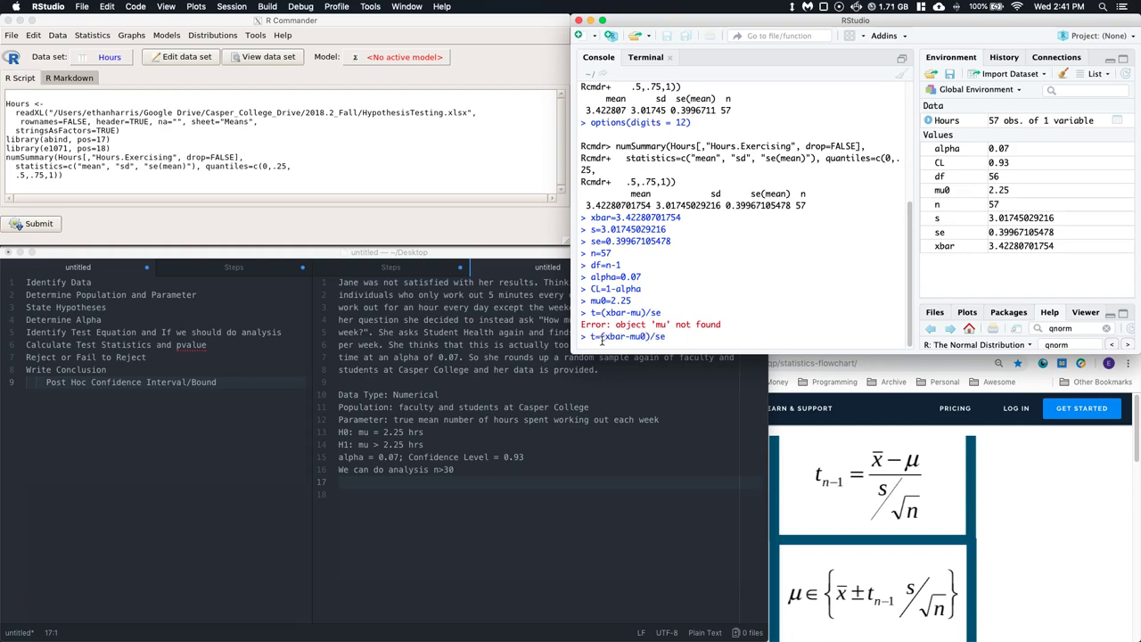
pyautogui.press('Return')
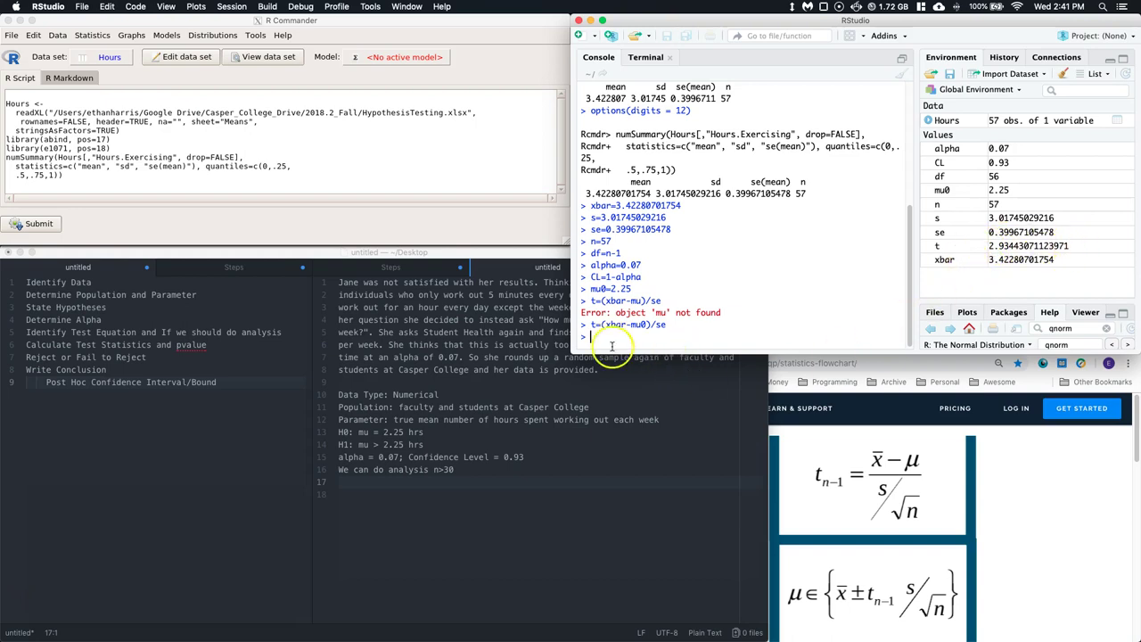
# Recalculate the test statistic from the standard deviation with t=(xbar-mu0)/(s/sqrt(n))
pyautogui.press('Up')
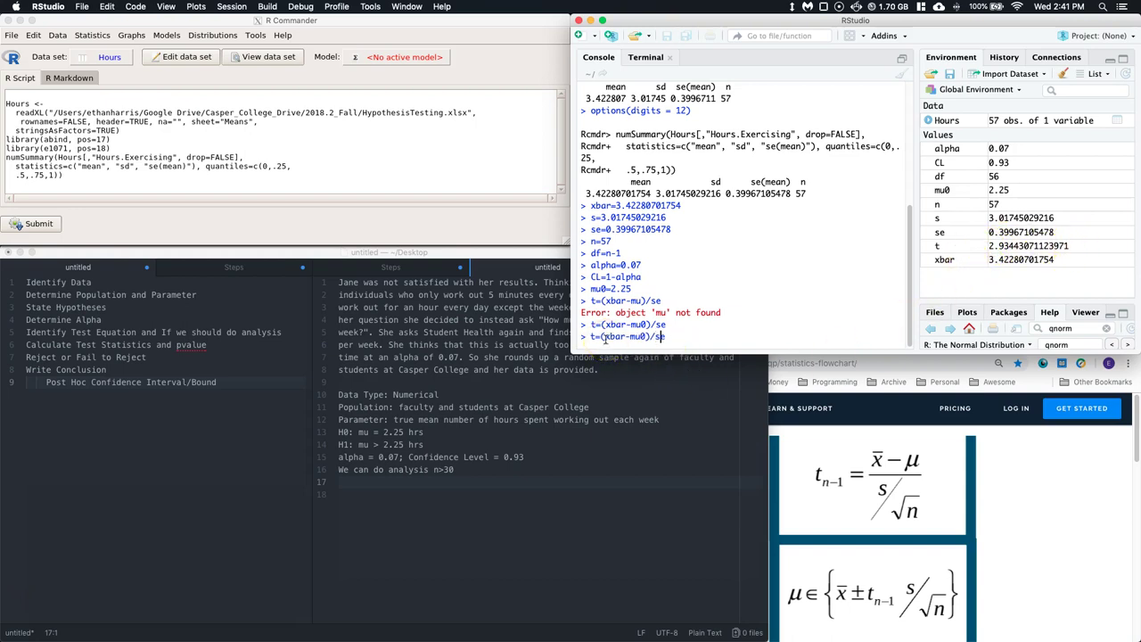
pyautogui.press('BackSpace')
pyautogui.press('BackSpace')
pyautogui.write('(s/sqrt(n')
pyautogui.press('Return')
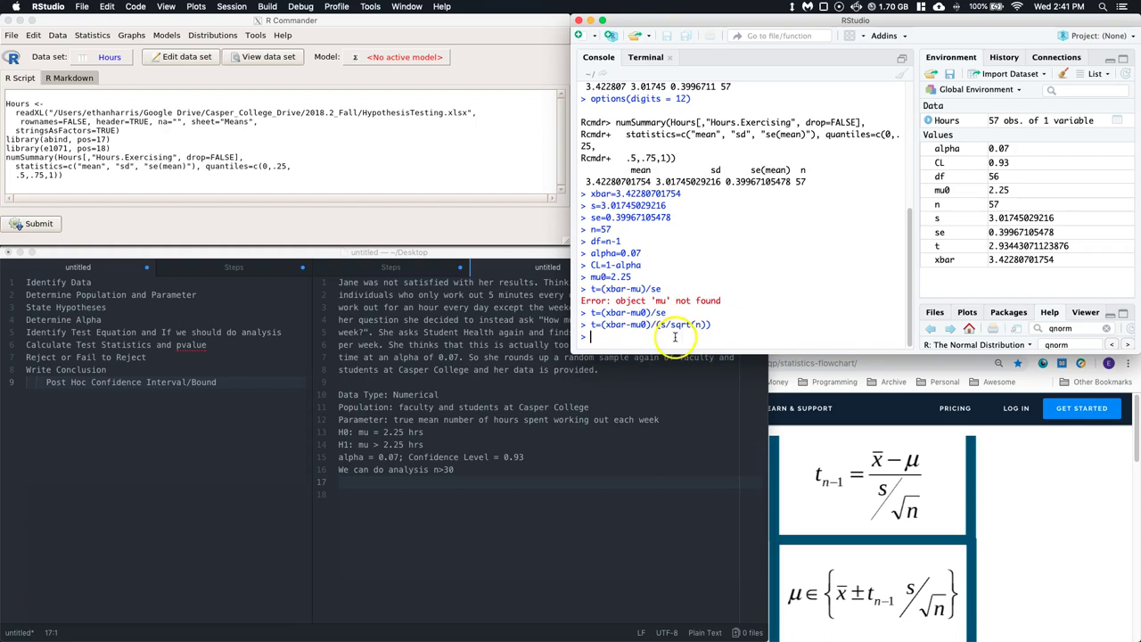
# Rerun the earlier test statistic command t=(xbar-mu0)/se from the console history
pyautogui.press('Up')
pyautogui.press('Up')
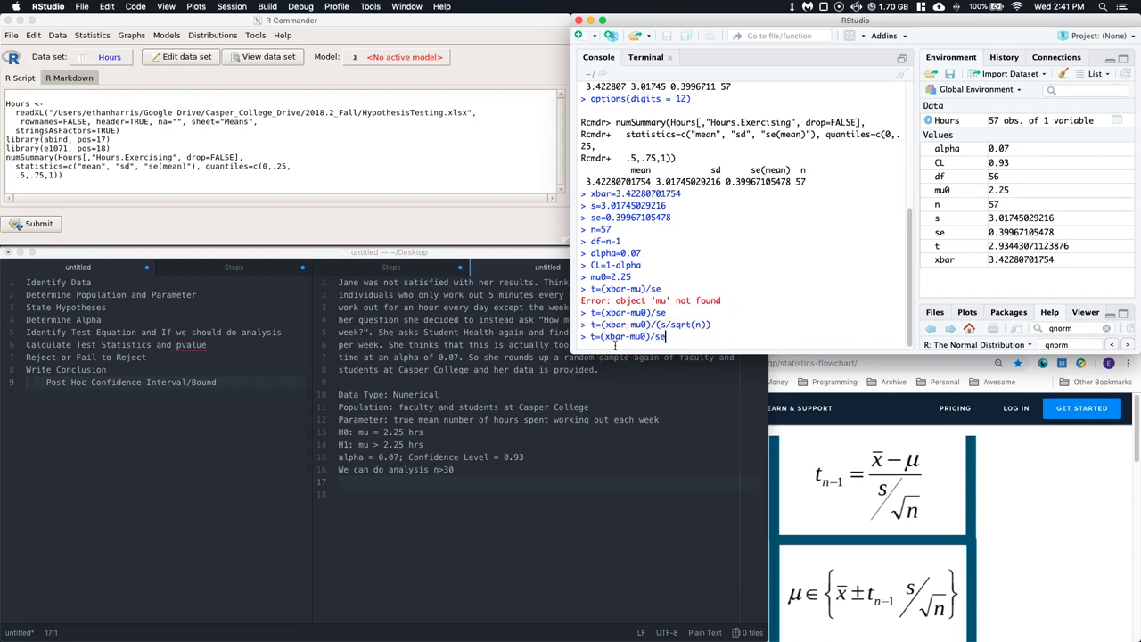
pyautogui.press('Return')
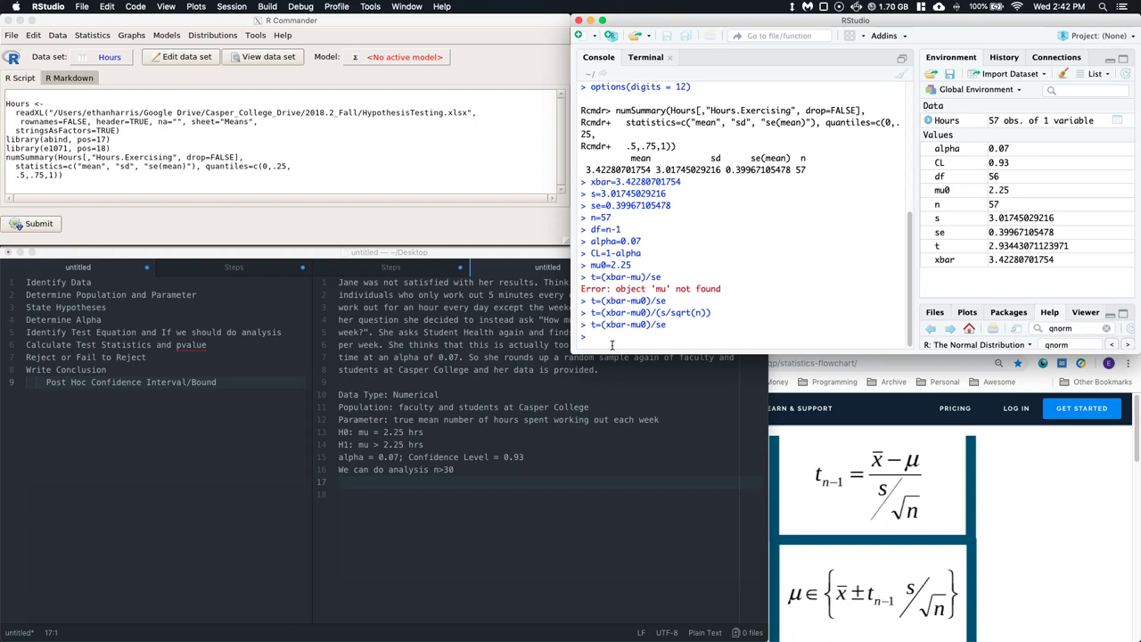
# Switch to Atom and write "t = 2.9344; pvalue =" on line 17 of the problem notes
pyautogui.click(353, 481)
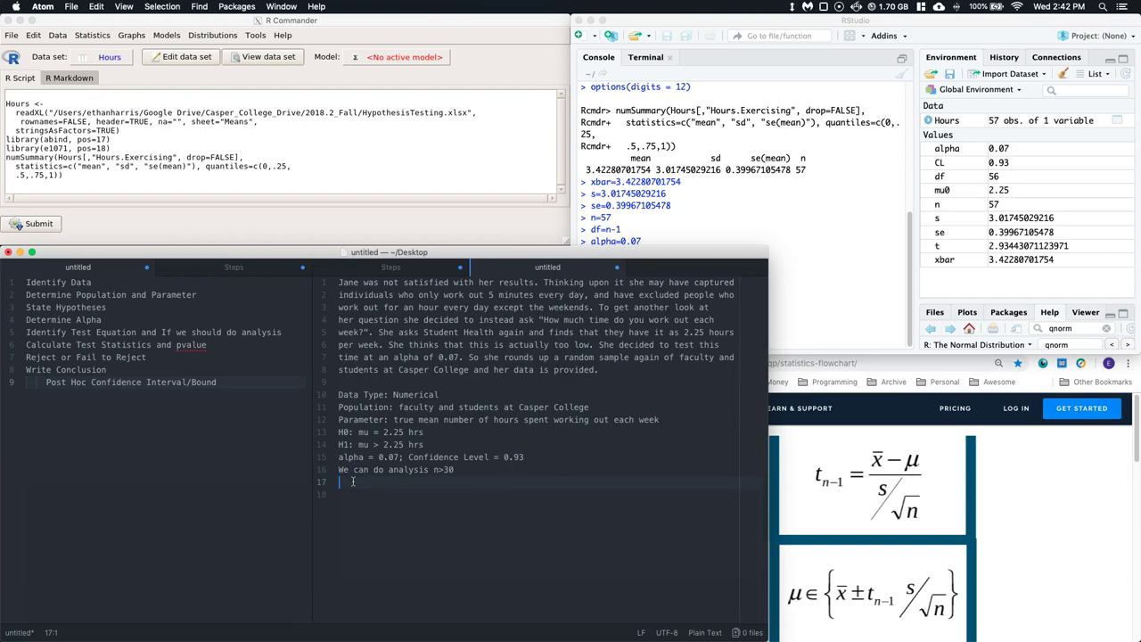
pyautogui.write('t=')
pyautogui.write('2.9344')
pyautogui.write(',')
pyautogui.click(352, 482)
pyautogui.press('Left')
pyautogui.press('Left')
pyautogui.click(398, 482)
pyautogui.write('pvalue =')
# Switch to RStudio, print the value of t in the console and copy the printed number
pyautogui.click(827, 299)
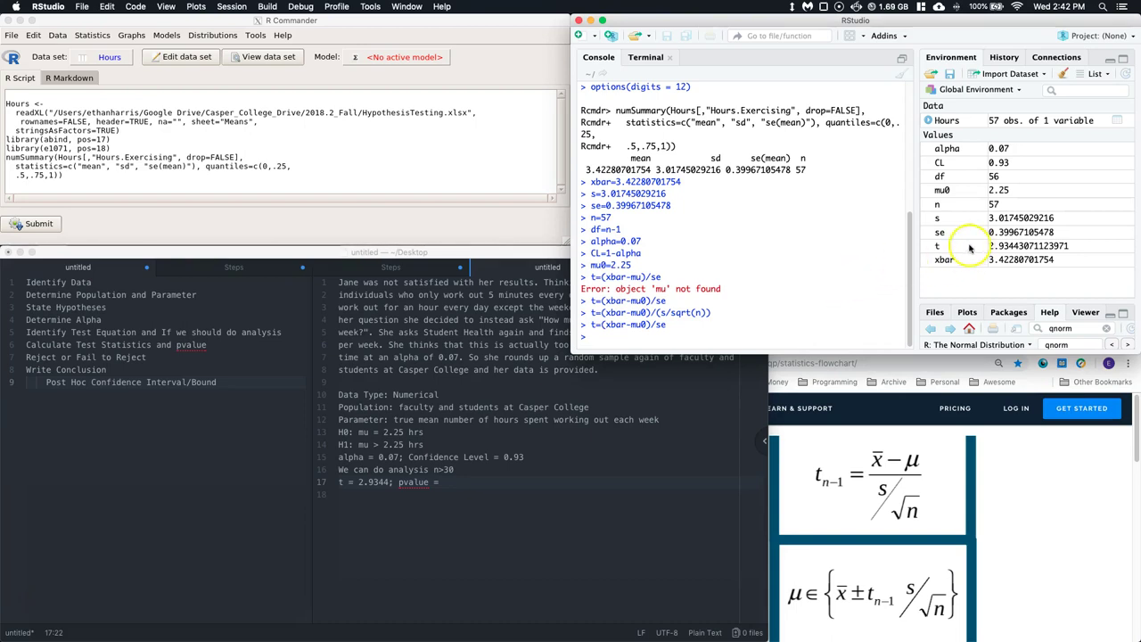
pyautogui.click(321, 128)
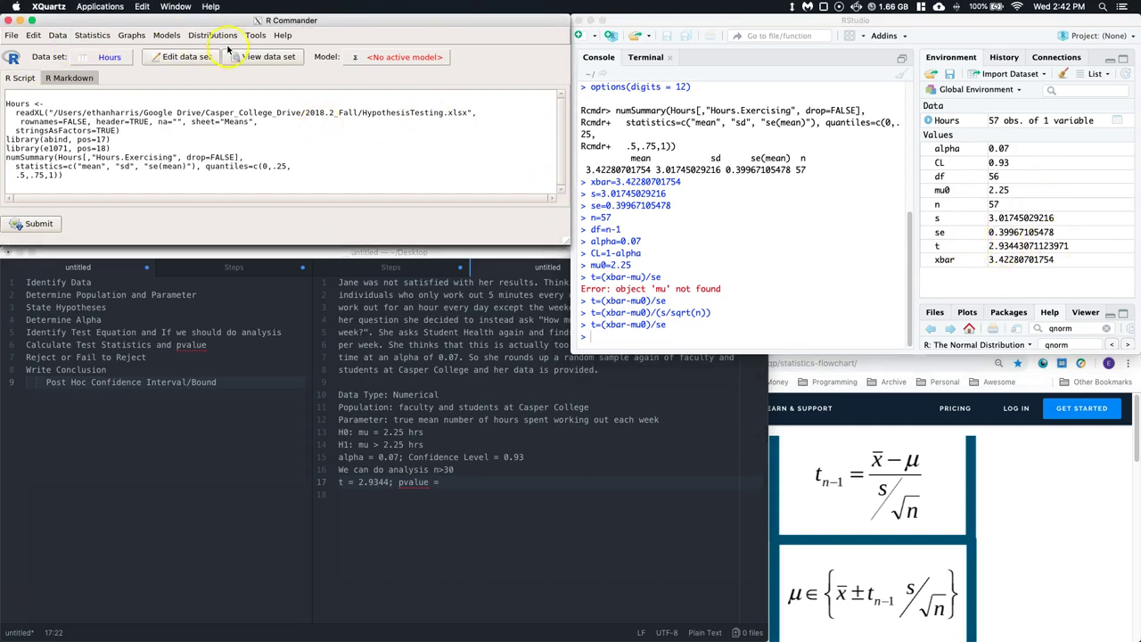
pyautogui.click(1095, 246)
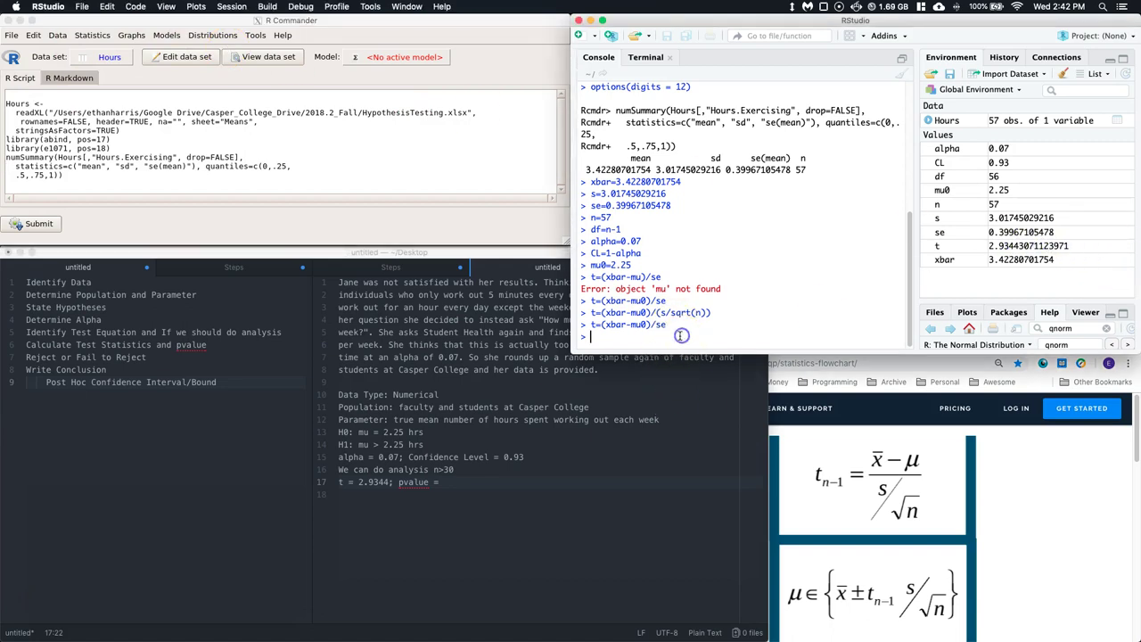
pyautogui.write('t')
pyautogui.press('Return')
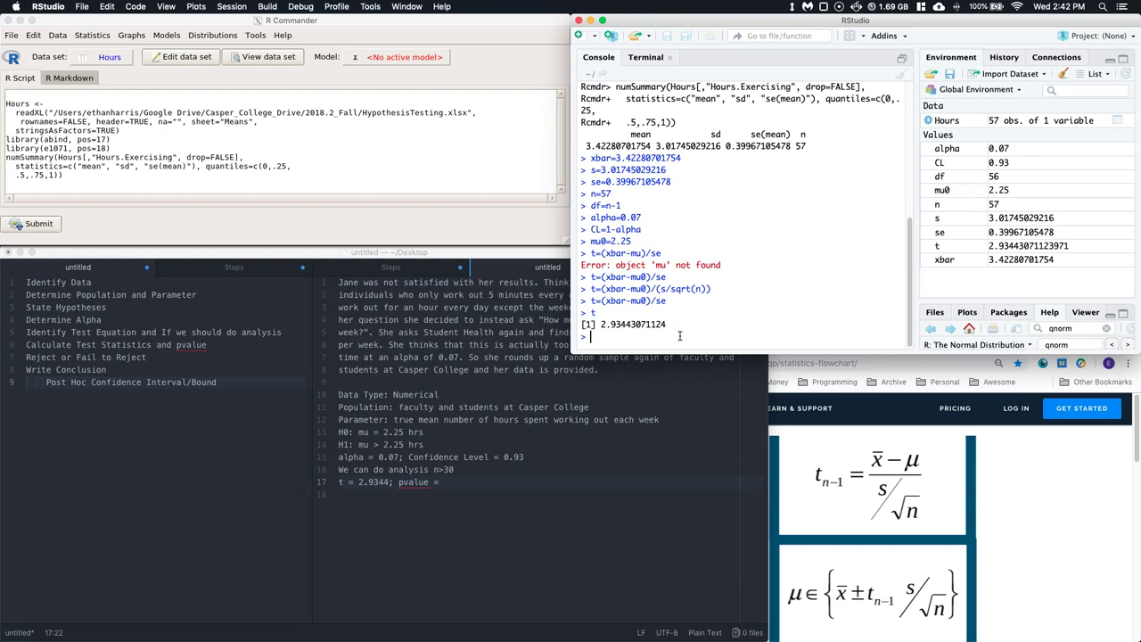
pyautogui.doubleClick(668, 324)
pyautogui.rightClick(607, 326)
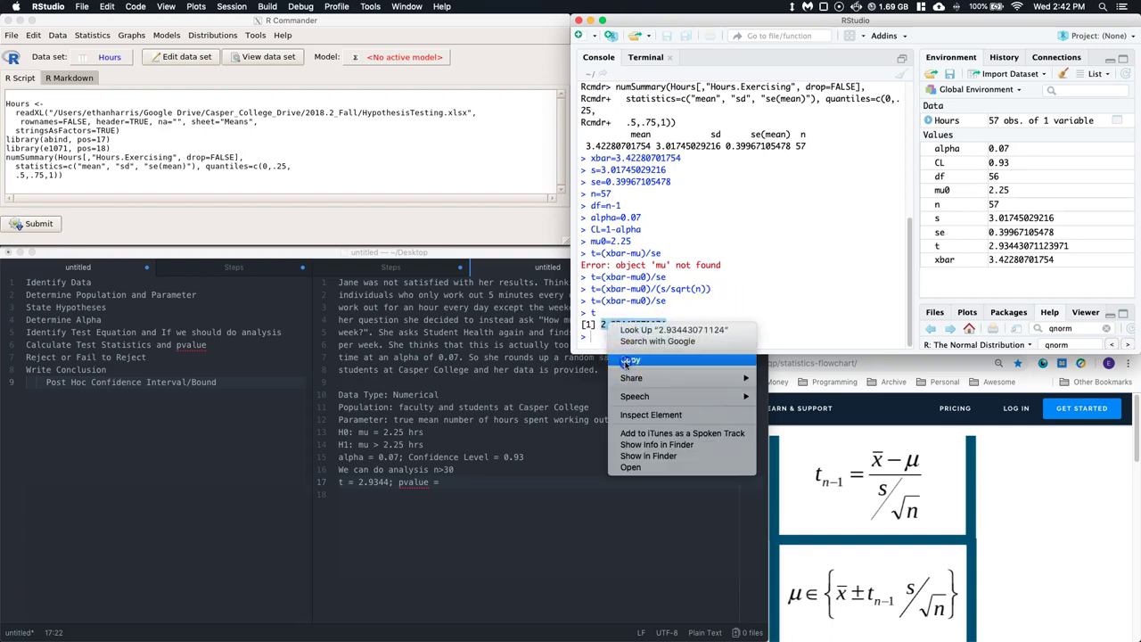
pyautogui.click(629, 360)
# In R Commander, start a t Probabilities calculation and paste 2.93443071124 as the variable value
pyautogui.click(214, 35)
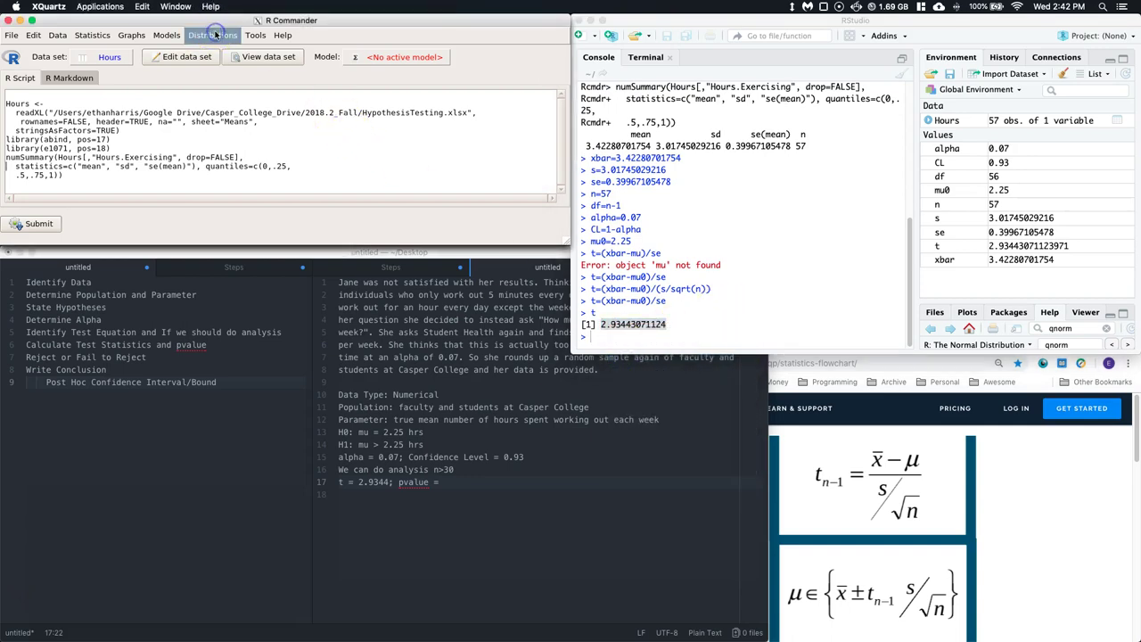
pyautogui.moveTo(239, 64)
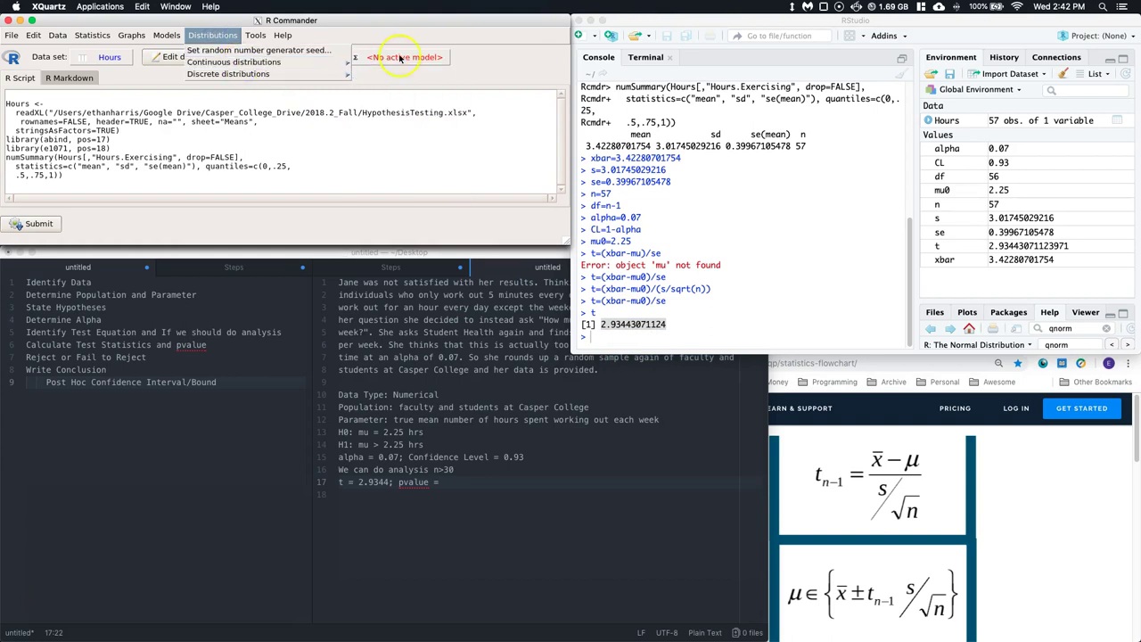
pyautogui.moveTo(374, 76)
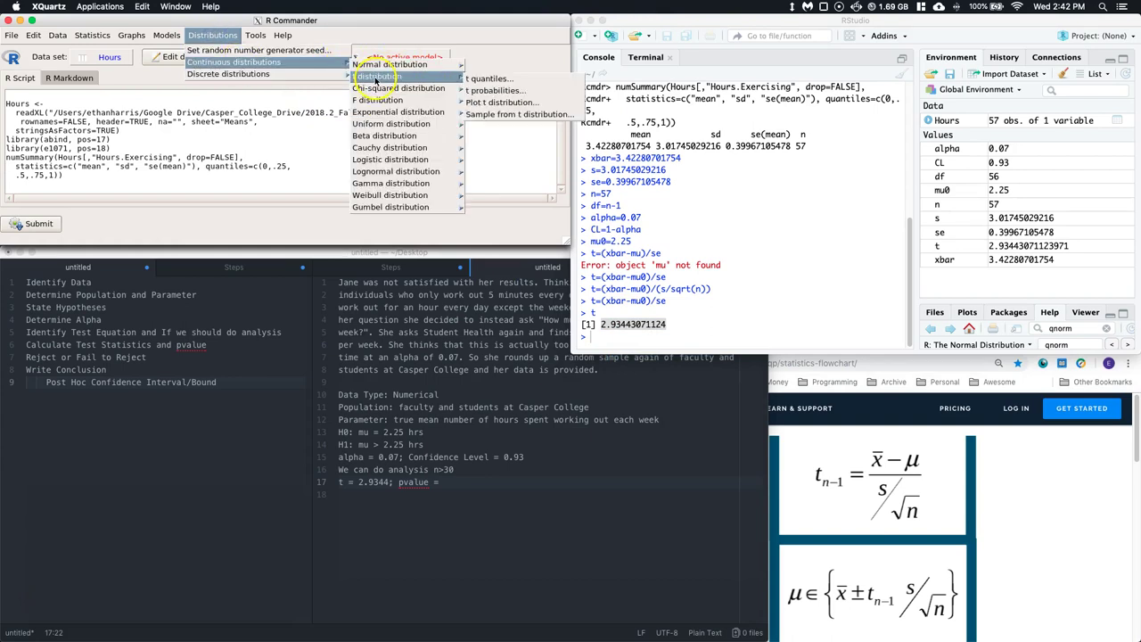
pyautogui.click(493, 91)
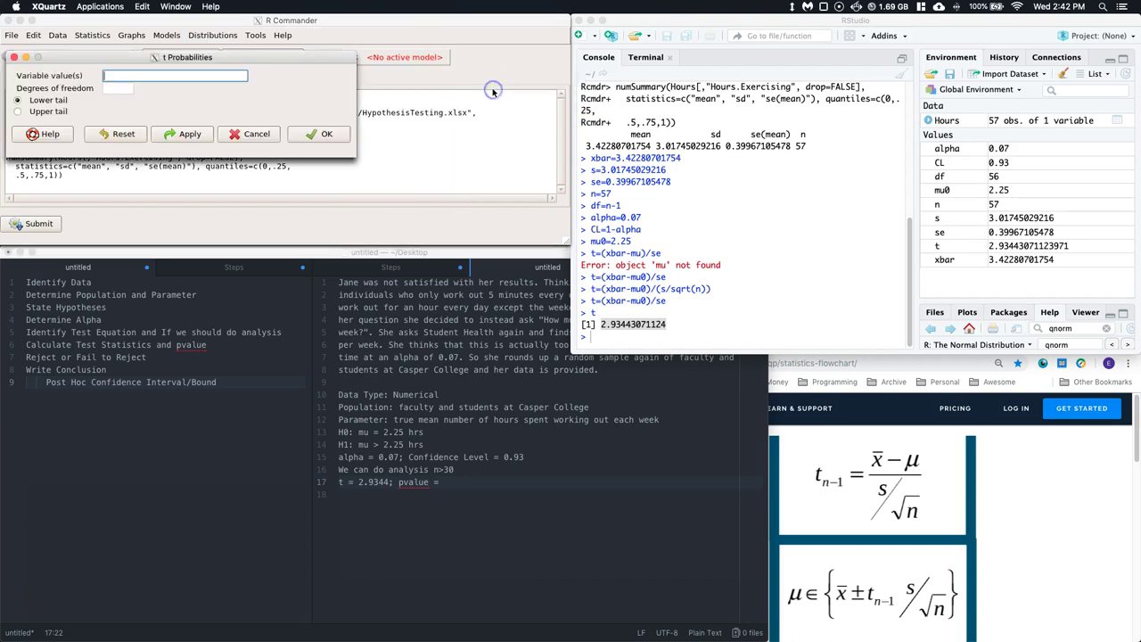
pyautogui.rightClick(103, 79)
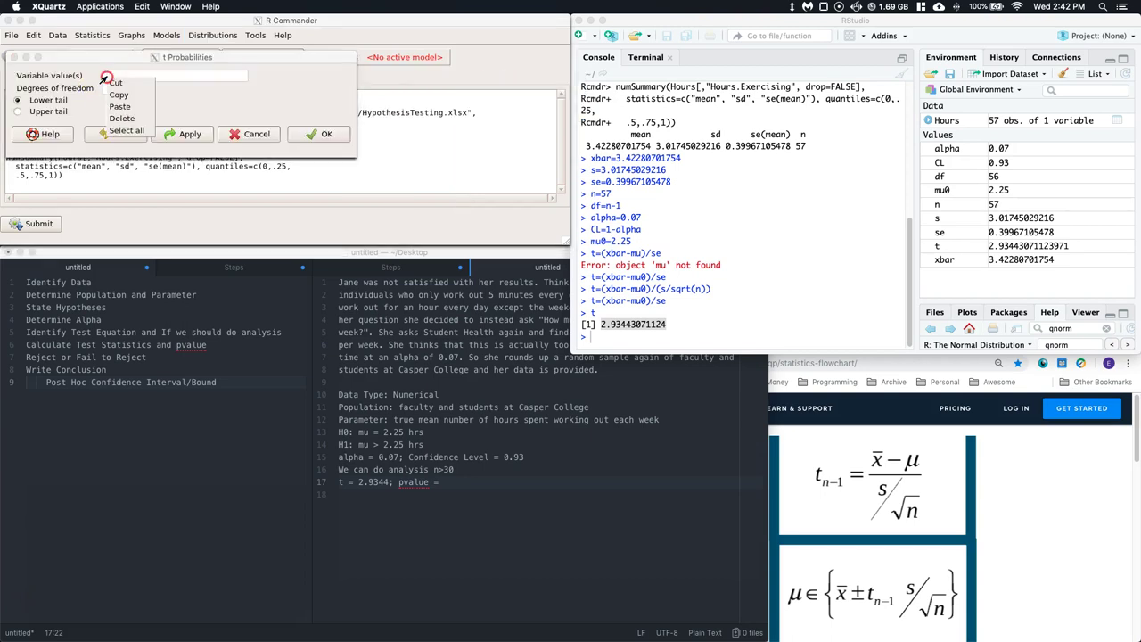
pyautogui.click(120, 106)
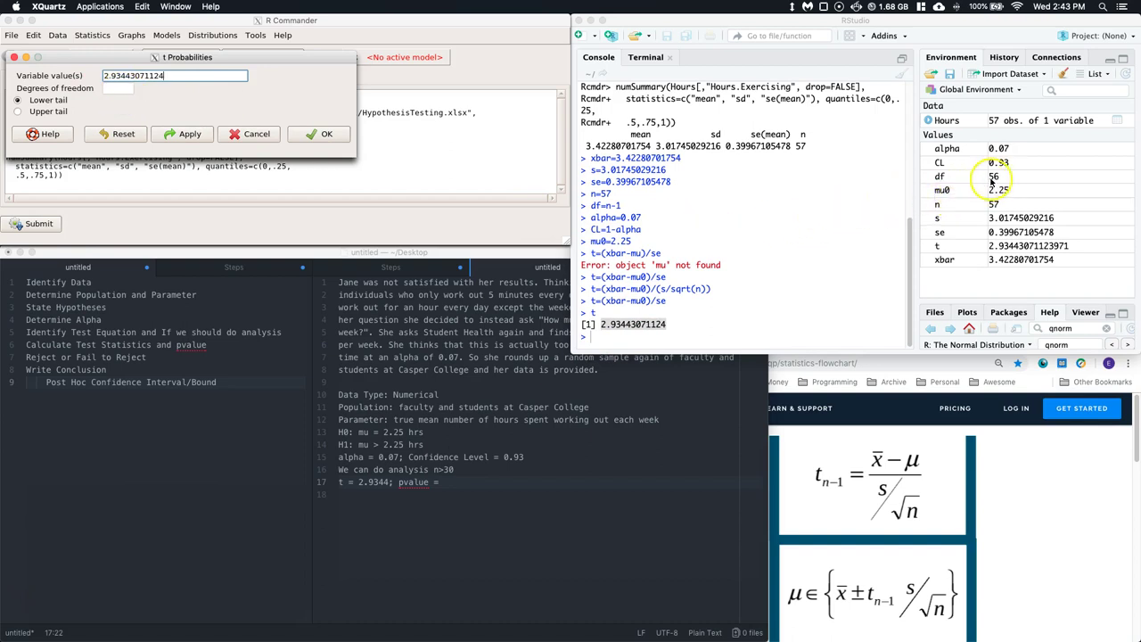
# Set 56 degrees of freedom and the upper tail, and run the t probability calculation
pyautogui.click(114, 86)
pyautogui.write('5')
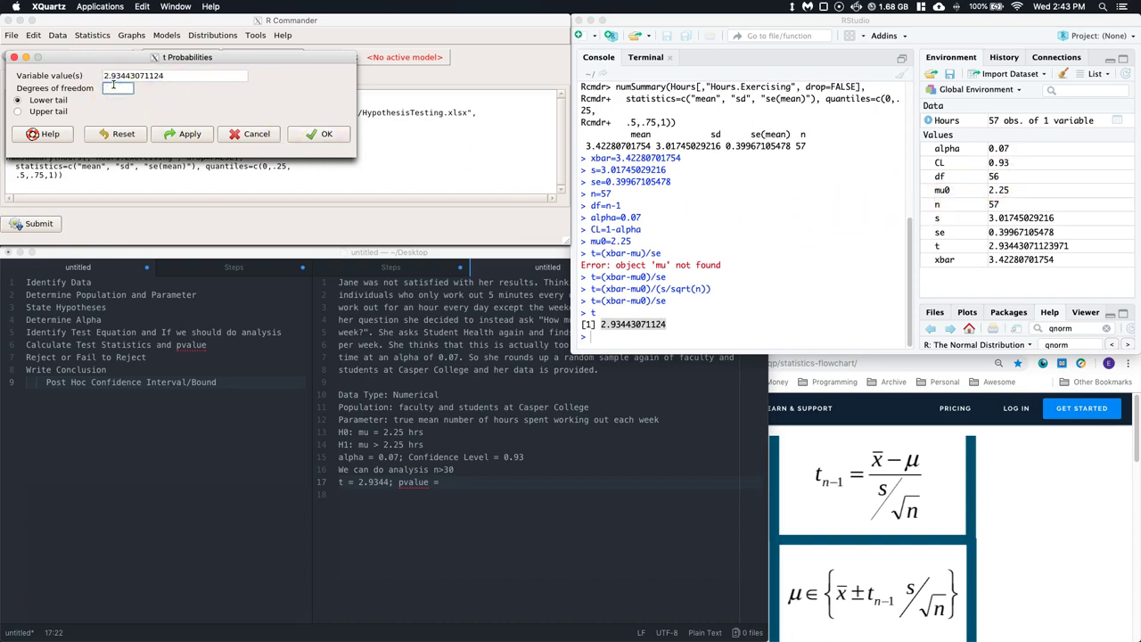
pyautogui.write('6')
pyautogui.click(58, 100)
pyautogui.click(42, 111)
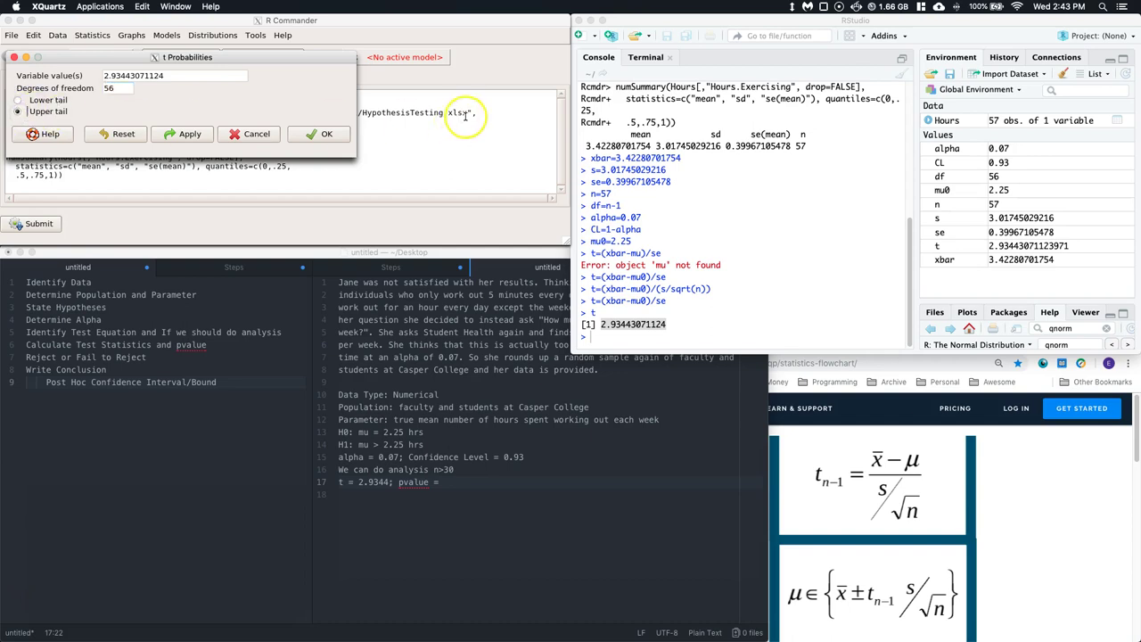
pyautogui.click(316, 134)
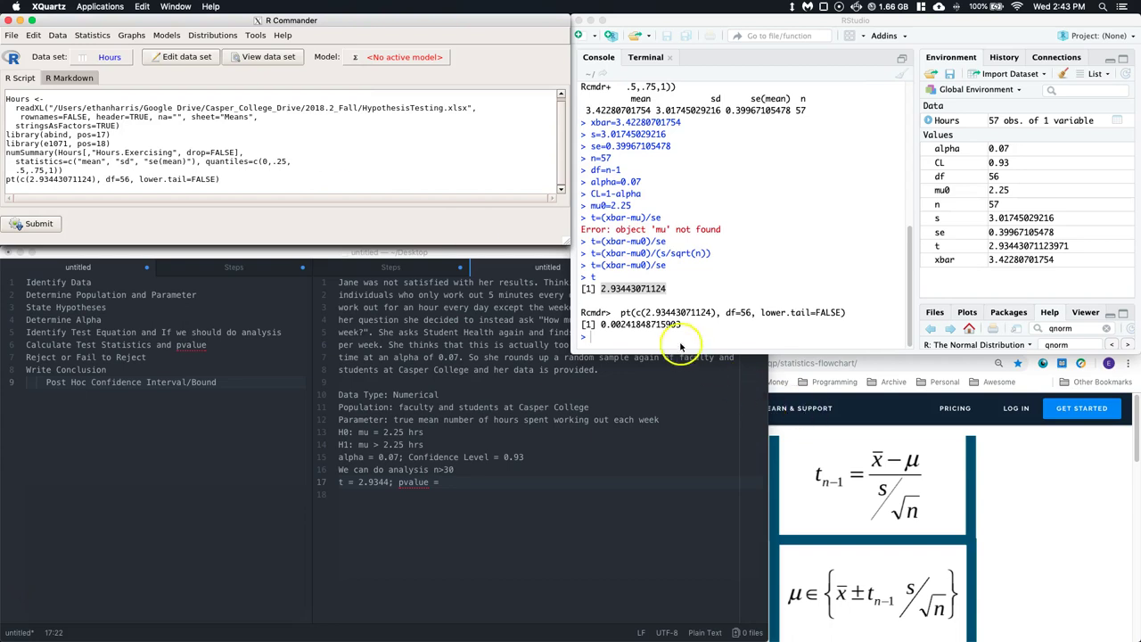
# In the RStudio console, assign the printed upper-tail probability to a variable with pvalue=0.00241848715903
pyautogui.click(677, 345)
pyautogui.click(604, 339)
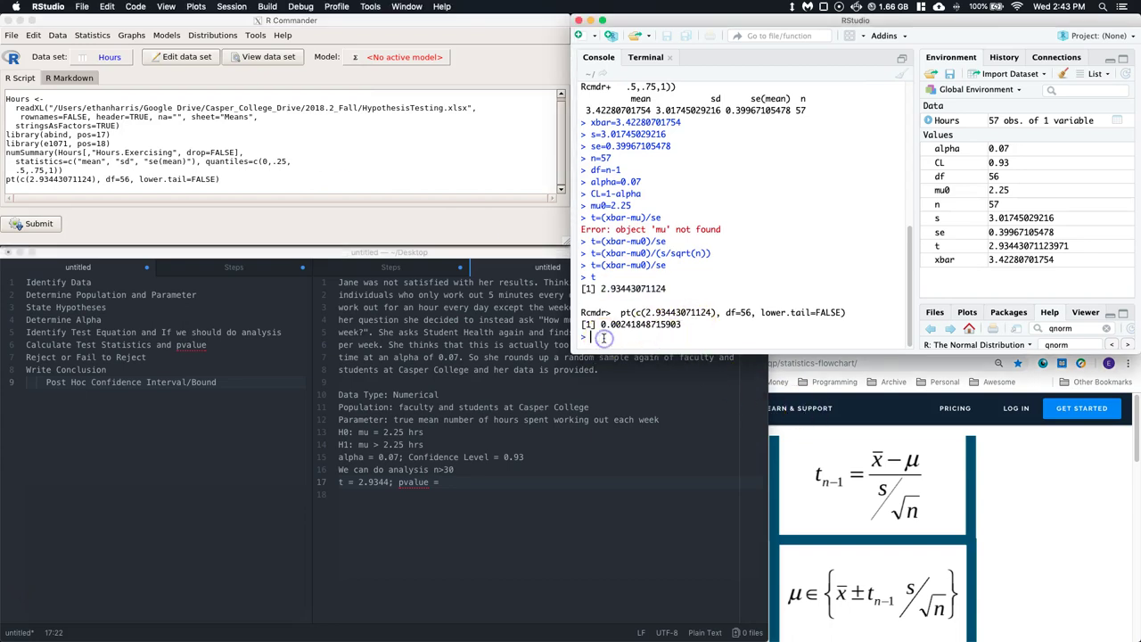
pyautogui.write('pvalue=')
pyautogui.moveTo(682, 325); pyautogui.dragTo(600, 324)
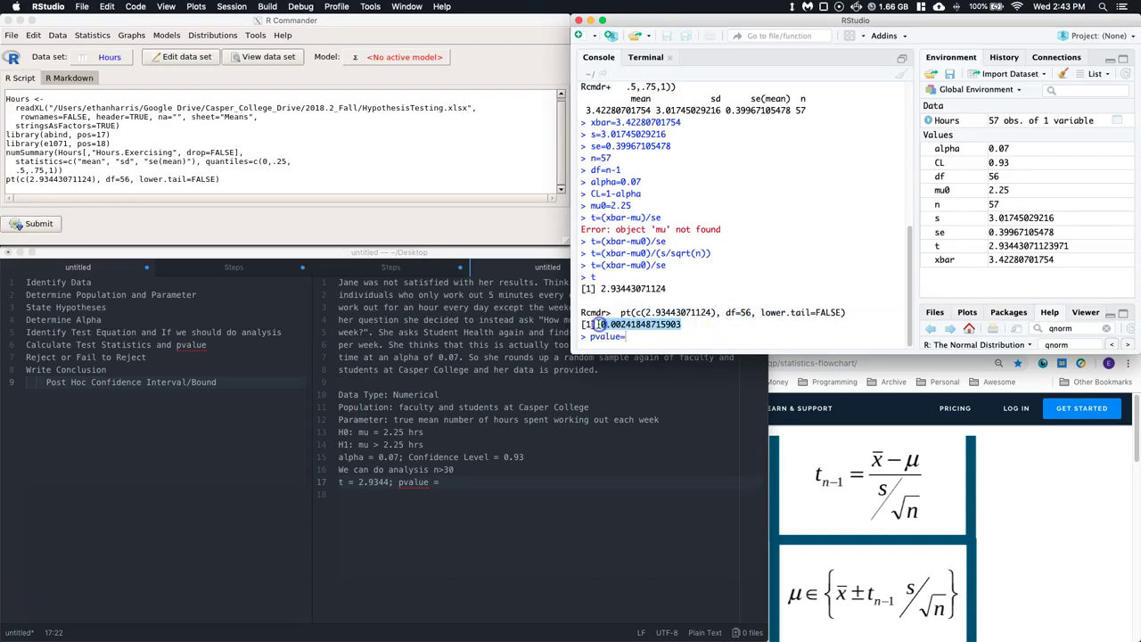
pyautogui.press('super+c')
pyautogui.press('super+v')
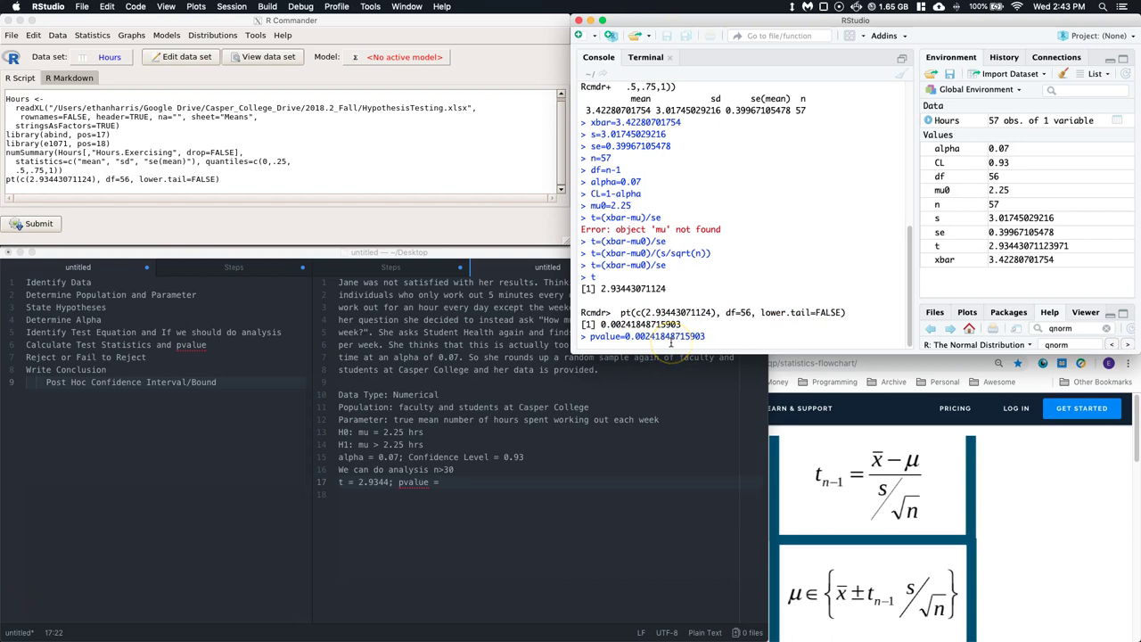
pyautogui.press('Return')
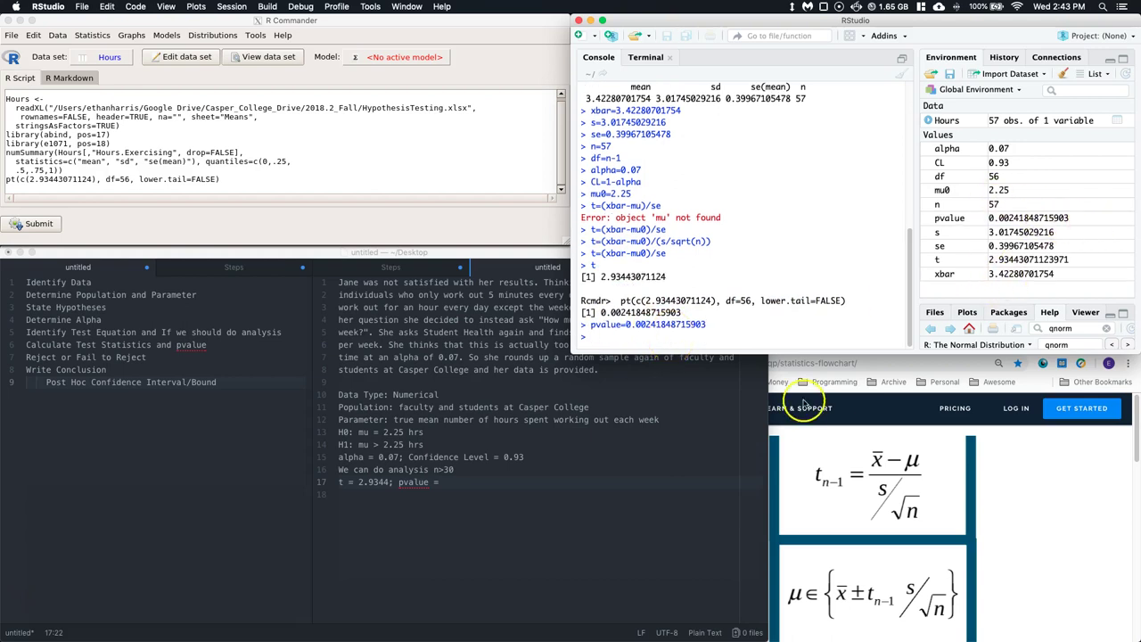
# Switch to Atom and complete the p-value on line 17 of the problem notes with 0.0024
pyautogui.click(452, 487)
pyautogui.write('0.0')
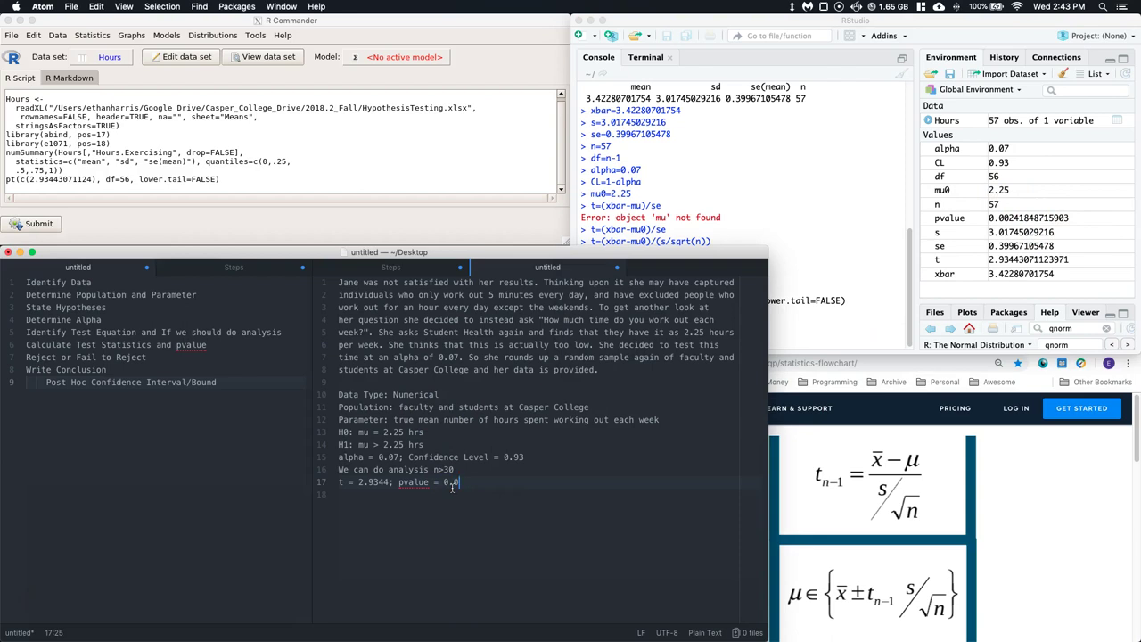
pyautogui.write('024')
# Add the test decision "pvalue < alpha; Reject the Null (H0)" on a new line below the t statistic and p-value
pyautogui.press('Return')
pyautogui.write('pvalue  alpha')
pyautogui.press('Left')
pyautogui.press('Left')
pyautogui.press('Left')
pyautogui.press('Left')
pyautogui.press('Left')
pyautogui.press('Left')
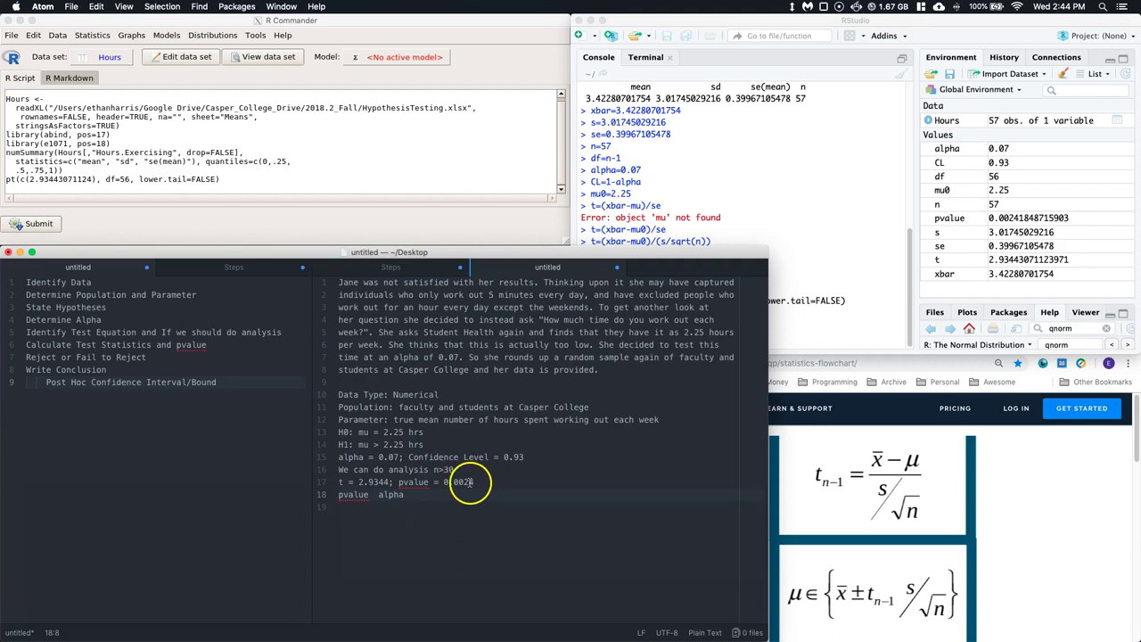
pyautogui.write('<')
pyautogui.click(418, 494)
pyautogui.write('; Reject the ')
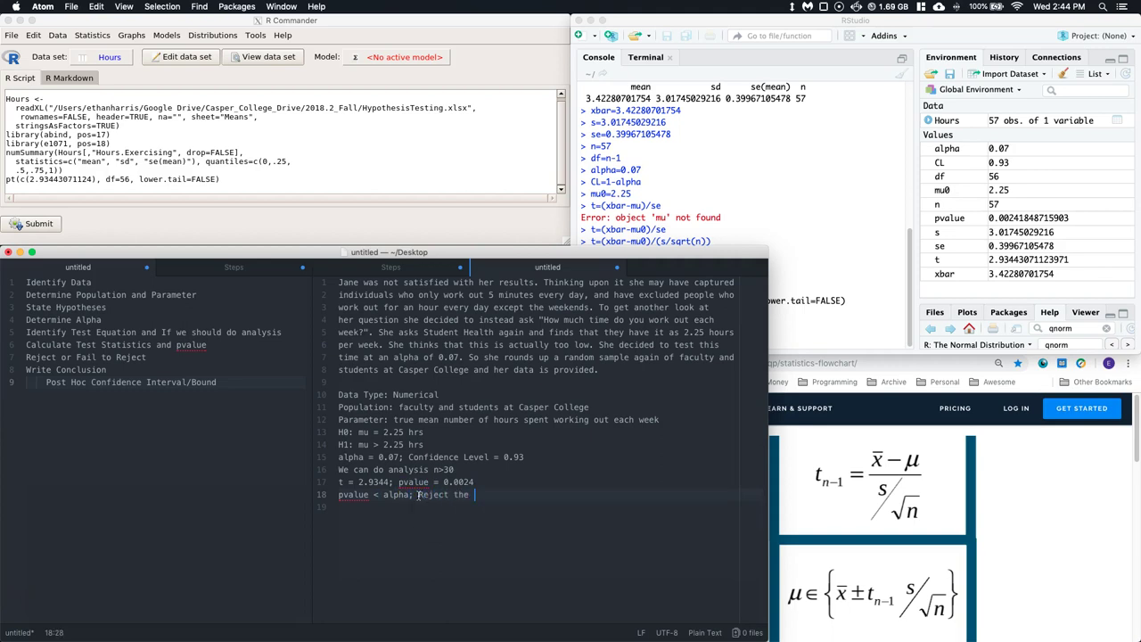
pyautogui.write('Null (H0')
# Below a blank line, start the conclusion with the researcher's first name and "collected sufficient evidence (alpha=0.07, pvalue=0.0024)"
pyautogui.press('Return')
pyautogui.press('Return')
pyautogui.write('JH')
pyautogui.press('BackSpace')
pyautogui.write('ane collected s')
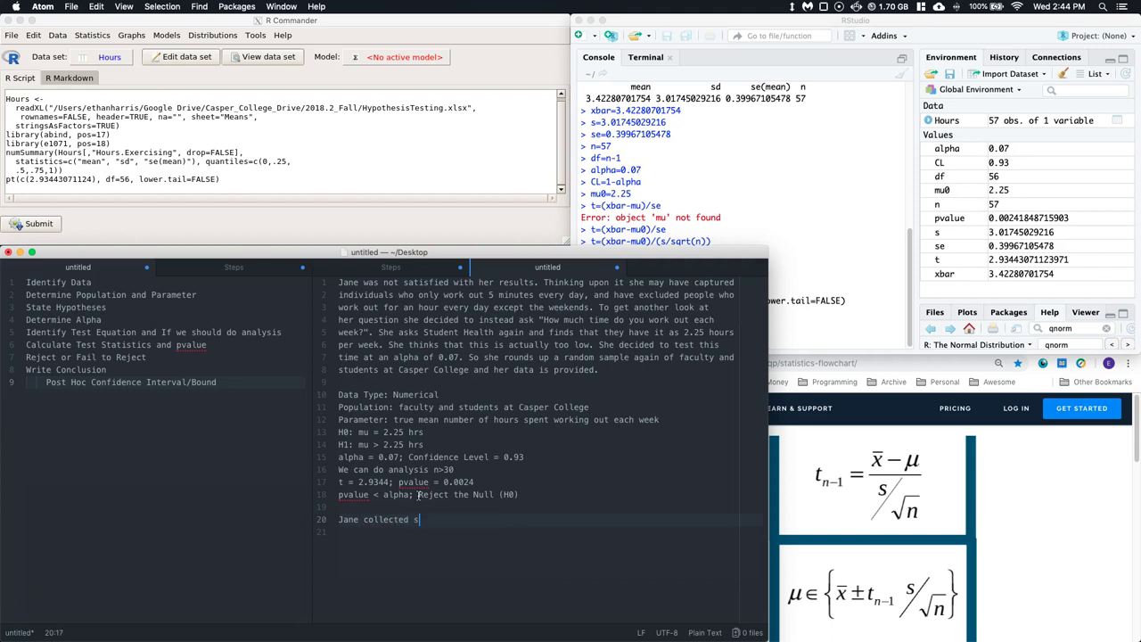
pyautogui.write('ufficient evi')
pyautogui.press('Tab')
pyautogui.write('(alpha')
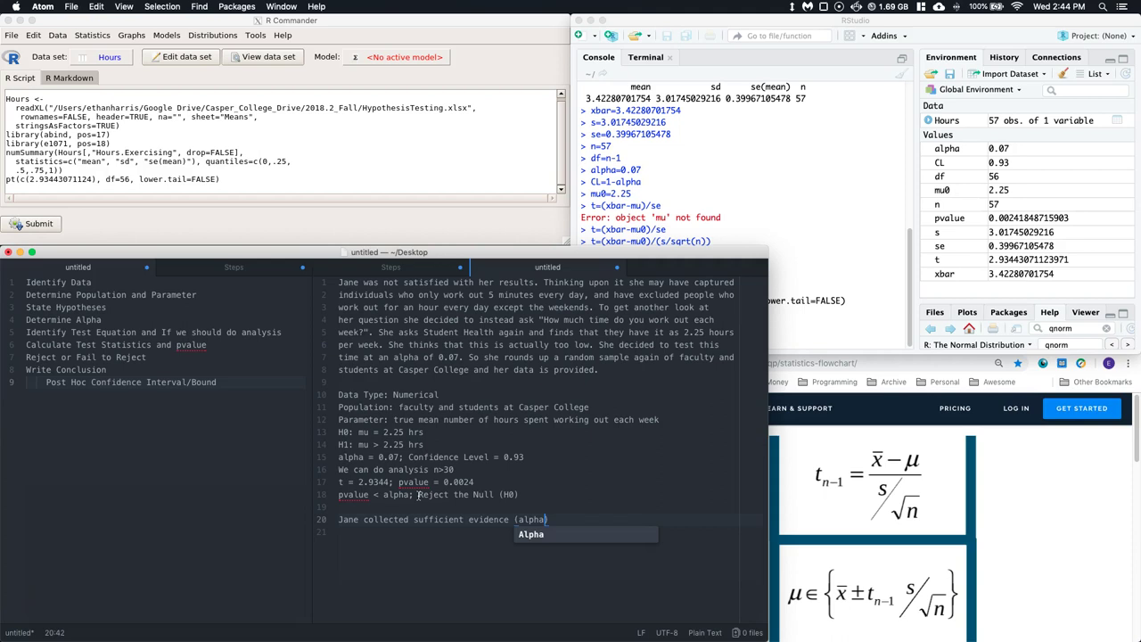
pyautogui.write('=0.07, pvalue')
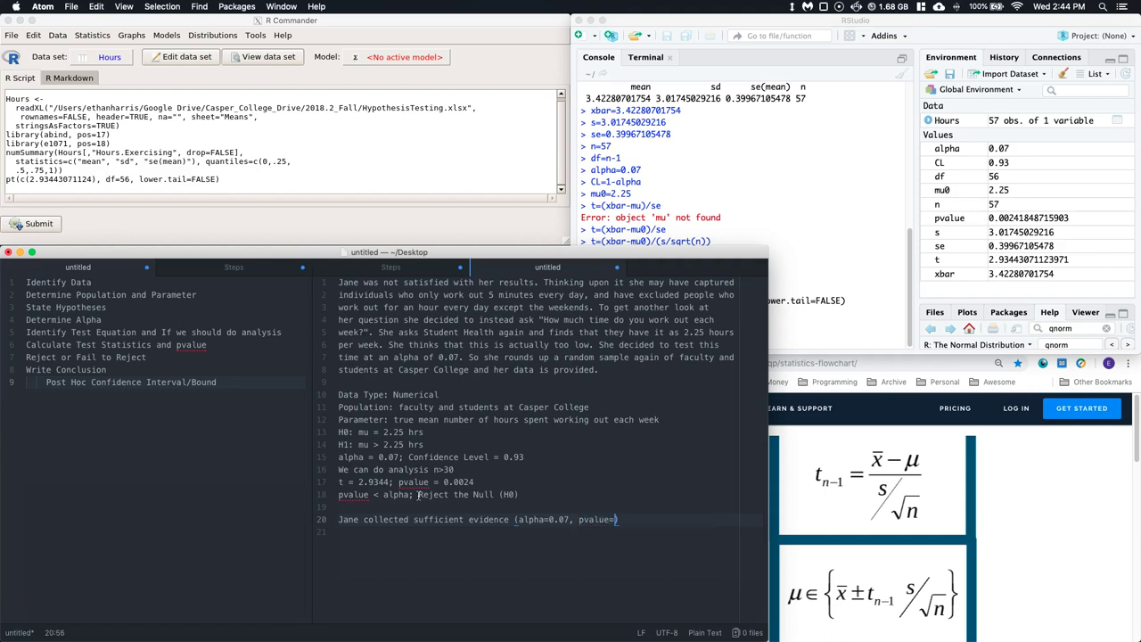
pyautogui.write('=')
pyautogui.write('0.0024')
# Continue the conclusion with "to reject the claim that students and faculty", breaking the line before "claim" and leaving out "on average"
pyautogui.write('to reject the')
pyautogui.press('Return')
pyautogui.write('claim tha')
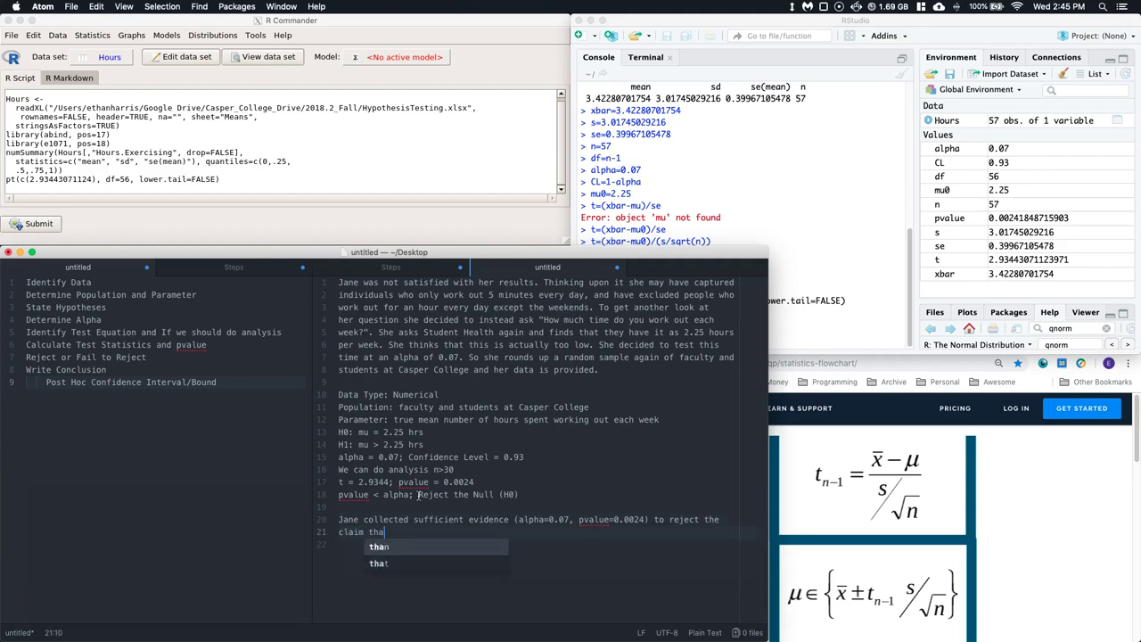
pyautogui.write('t s')
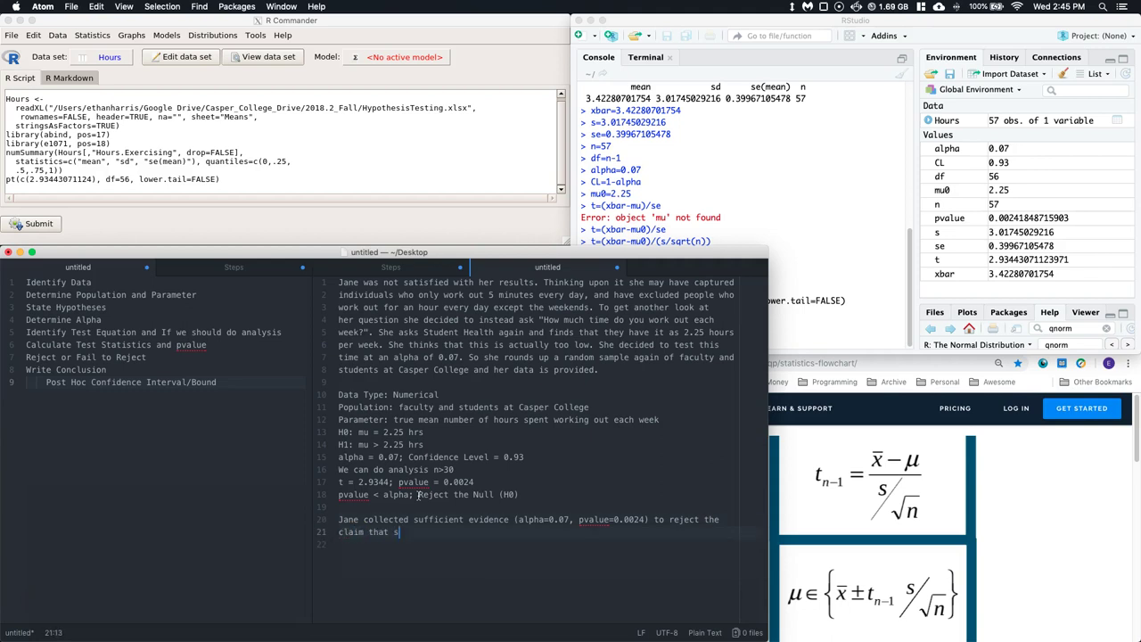
pyautogui.write('tudents and faculty on average')
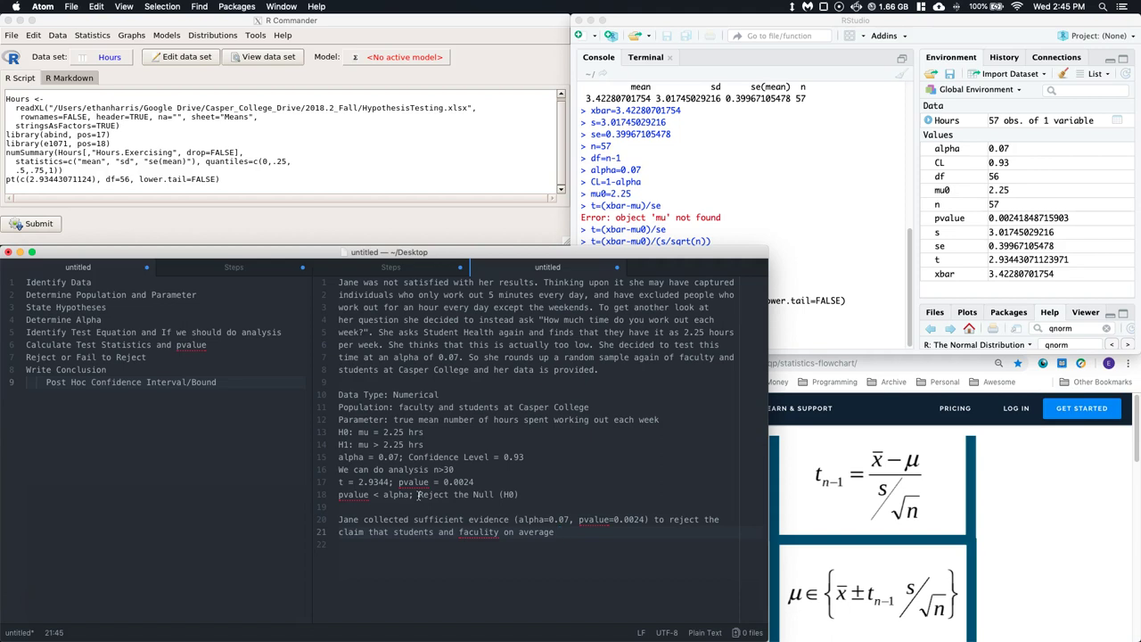
pyautogui.moveTo(567, 533); pyautogui.dragTo(501, 534)
pyautogui.press('BackSpace')
# Insert "the true mean time that" before "students" in the conclusion
pyautogui.click(392, 532)
pyautogui.write('the tr')
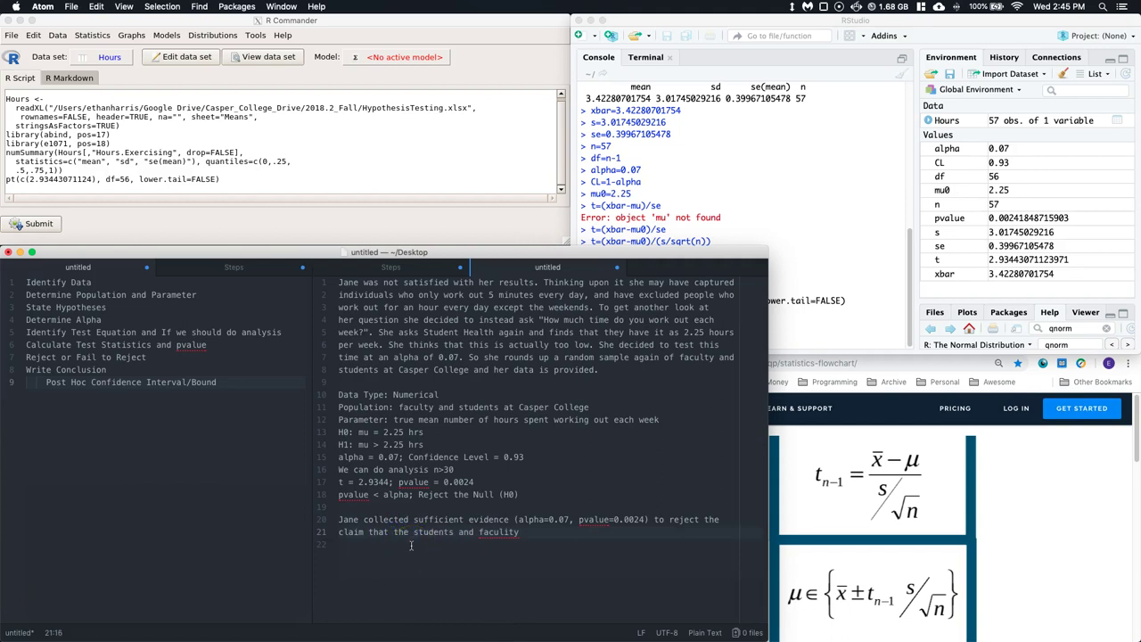
pyautogui.write('ue mean time')
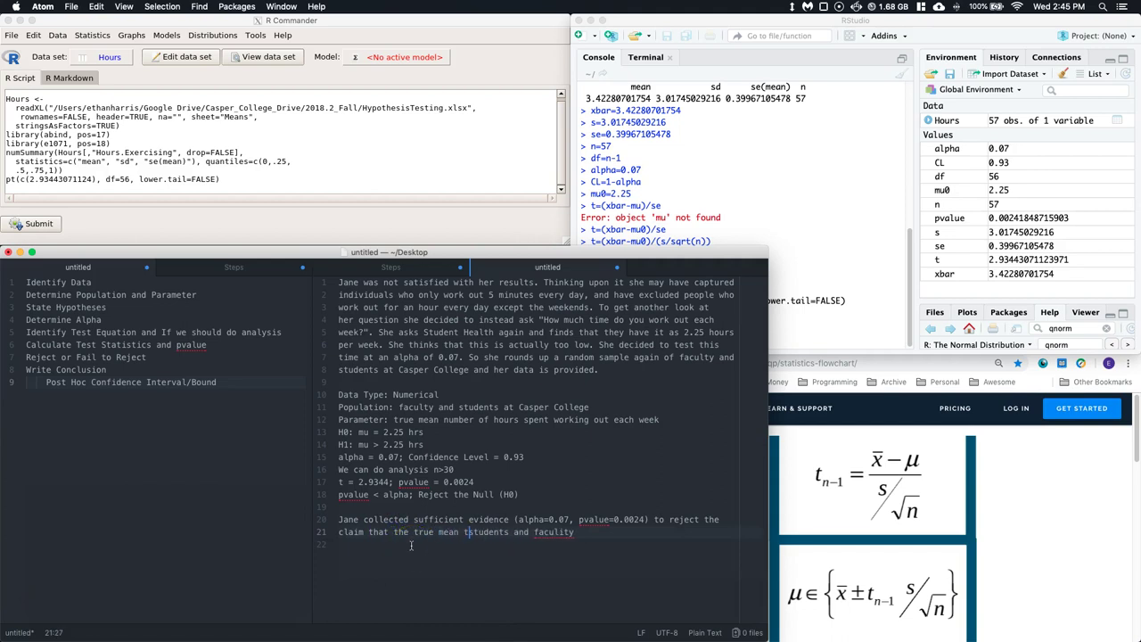
pyautogui.write(' that')
# Extend the end of line 21 in the conclusion with "spend exercising each"
pyautogui.click(637, 532)
pyautogui.write('spen')
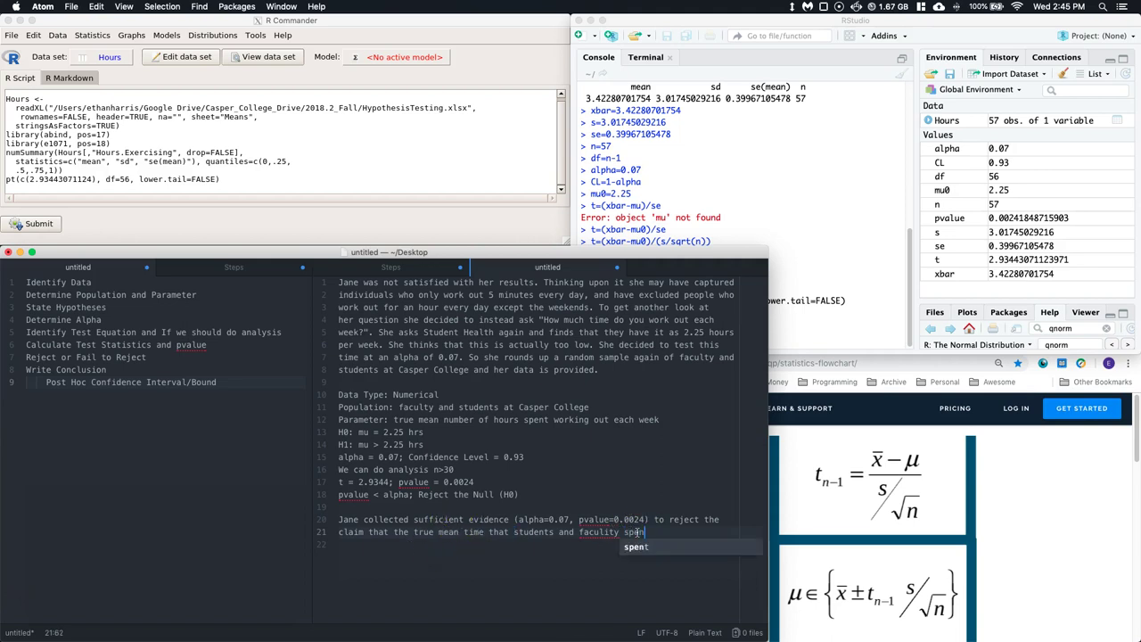
pyautogui.write('d exer')
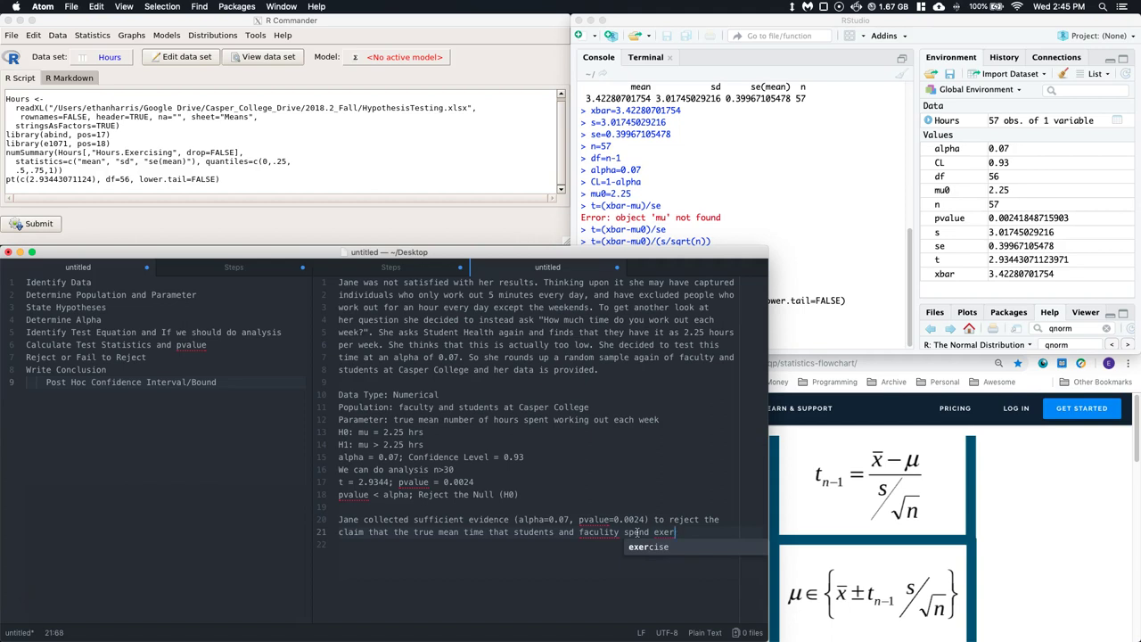
pyautogui.press('Escape')
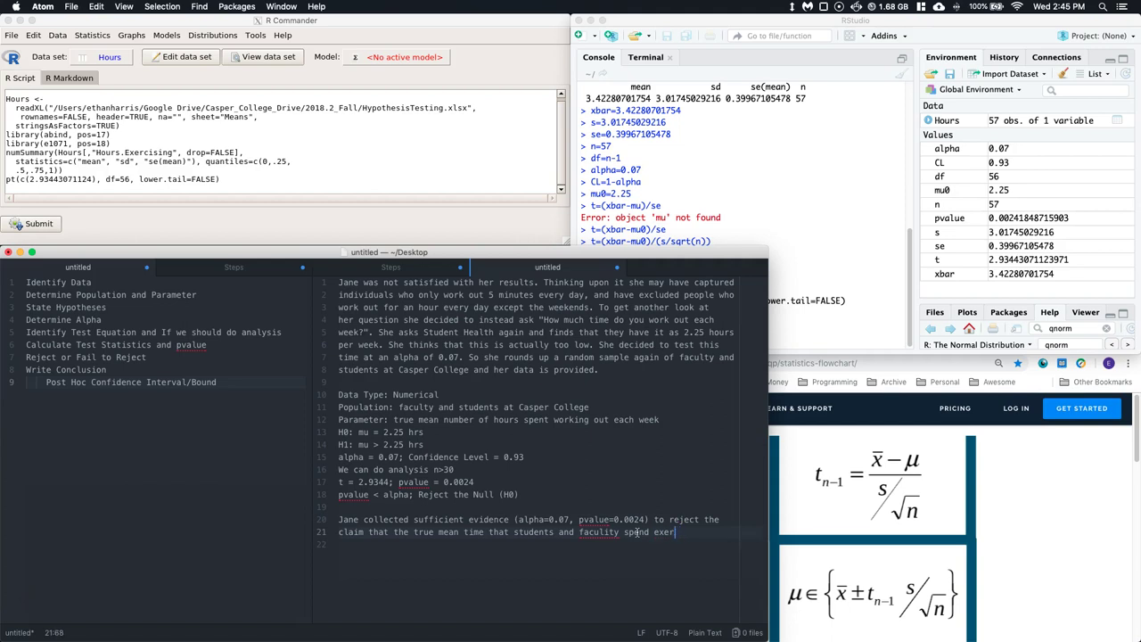
pyautogui.write('ci')
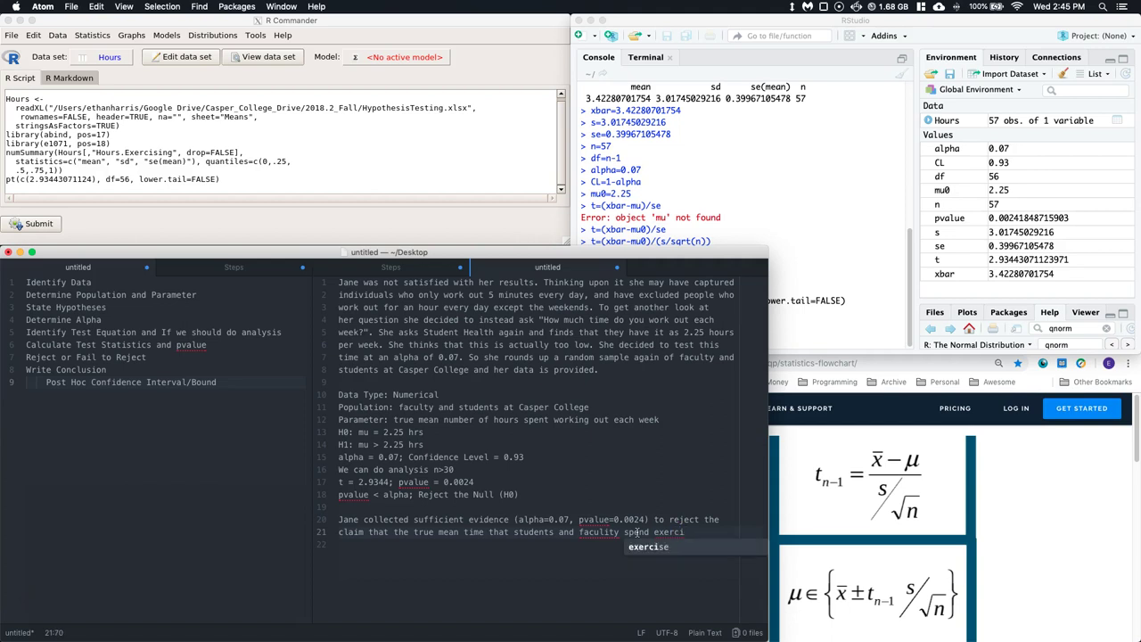
pyautogui.write('sing each')
# Continue the conclusion on line 22 with "week is equal to 2.25 hrs and conclude that they"
pyautogui.press('Return')
pyautogui.write('wee')
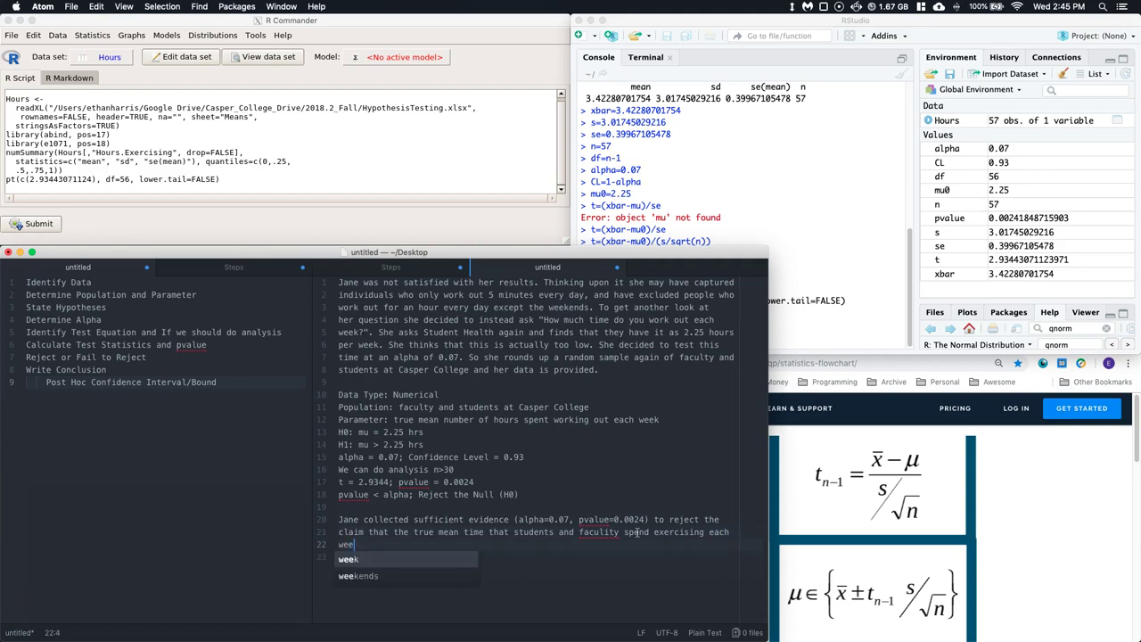
pyautogui.write('k is q')
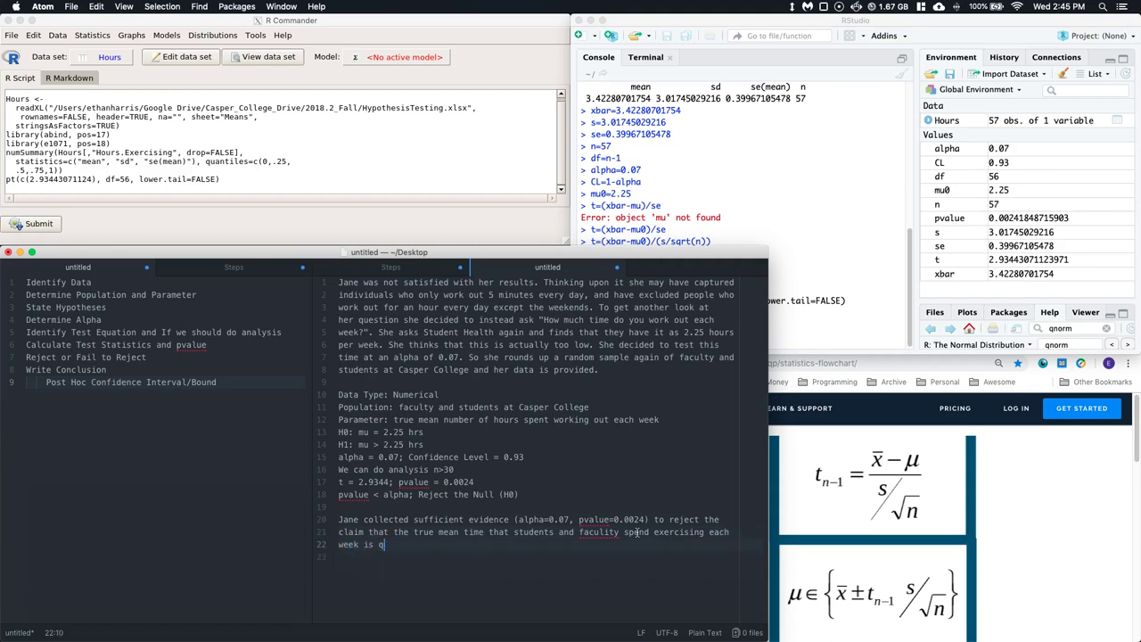
pyautogui.press('BackSpace')
pyautogui.write('e')
pyautogui.write('qao')
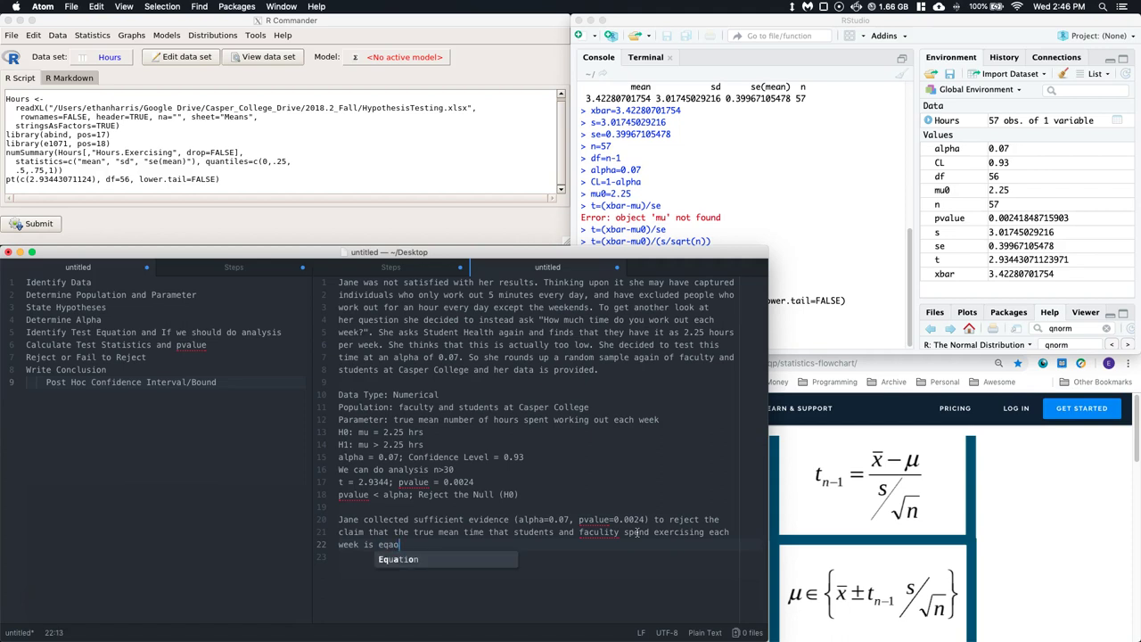
pyautogui.press('BackSpace')
pyautogui.write('ual to ')
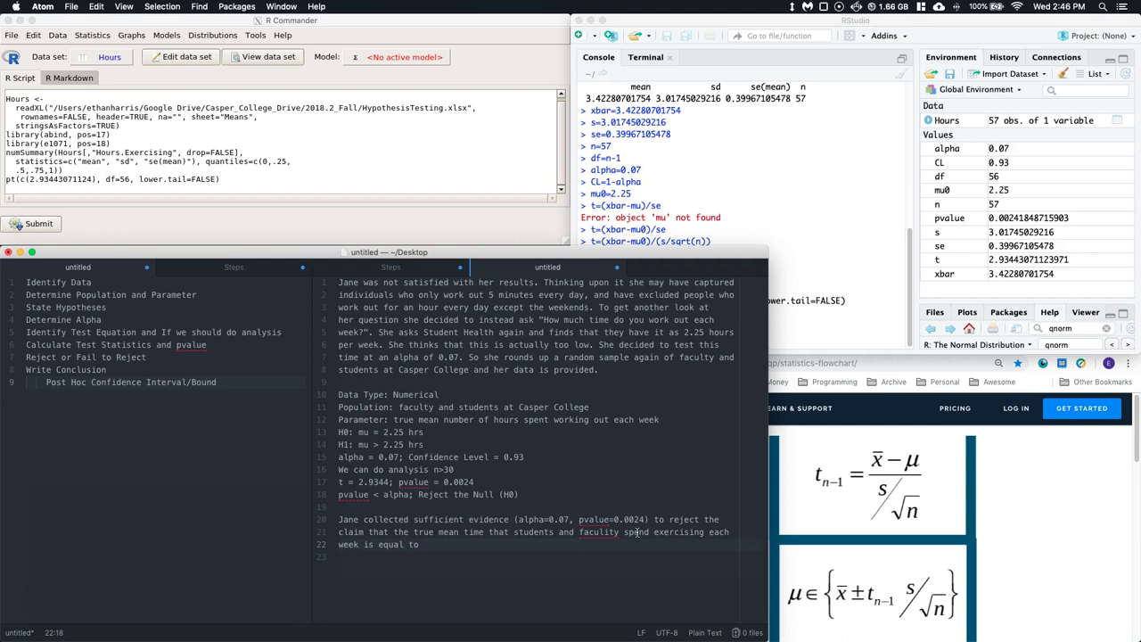
pyautogui.write('2.25 hrs and conclude that they')
# Correct the spelling of "faculty" on line 21 and insert "at Casper College" after it
pyautogui.click(625, 532)
pyautogui.press('BackSpace')
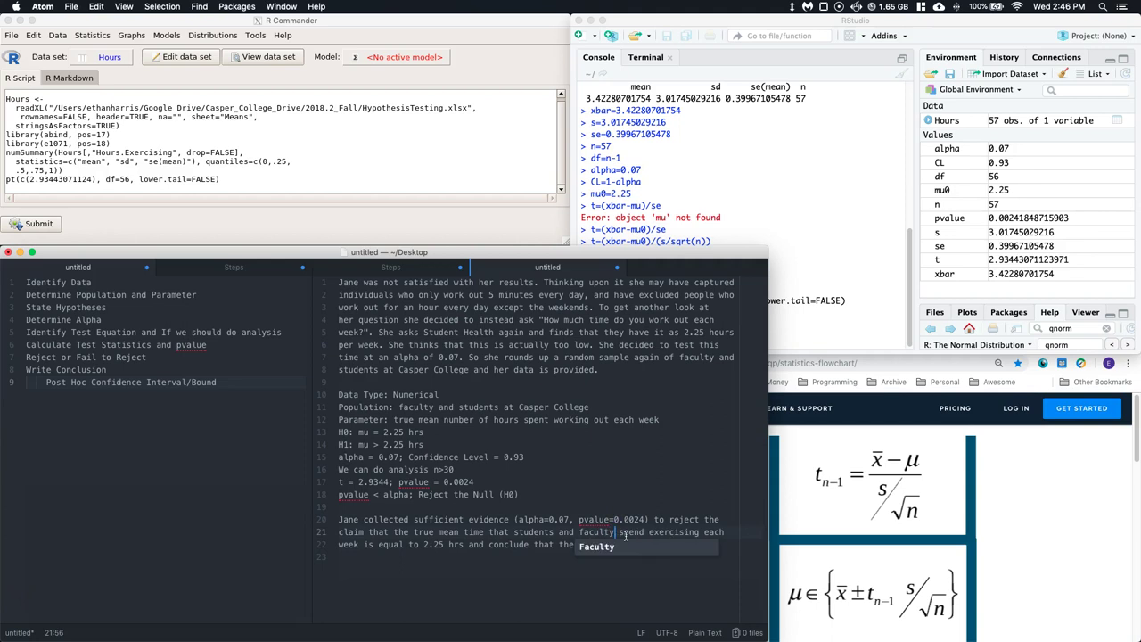
pyautogui.write('at  ')
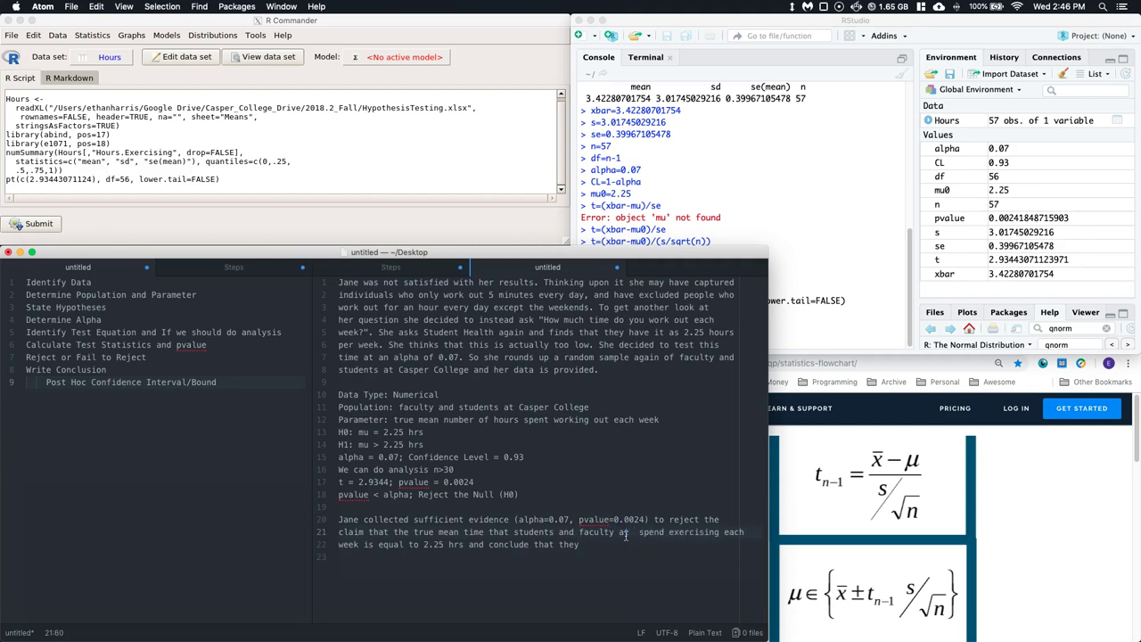
pyautogui.write('Capse')
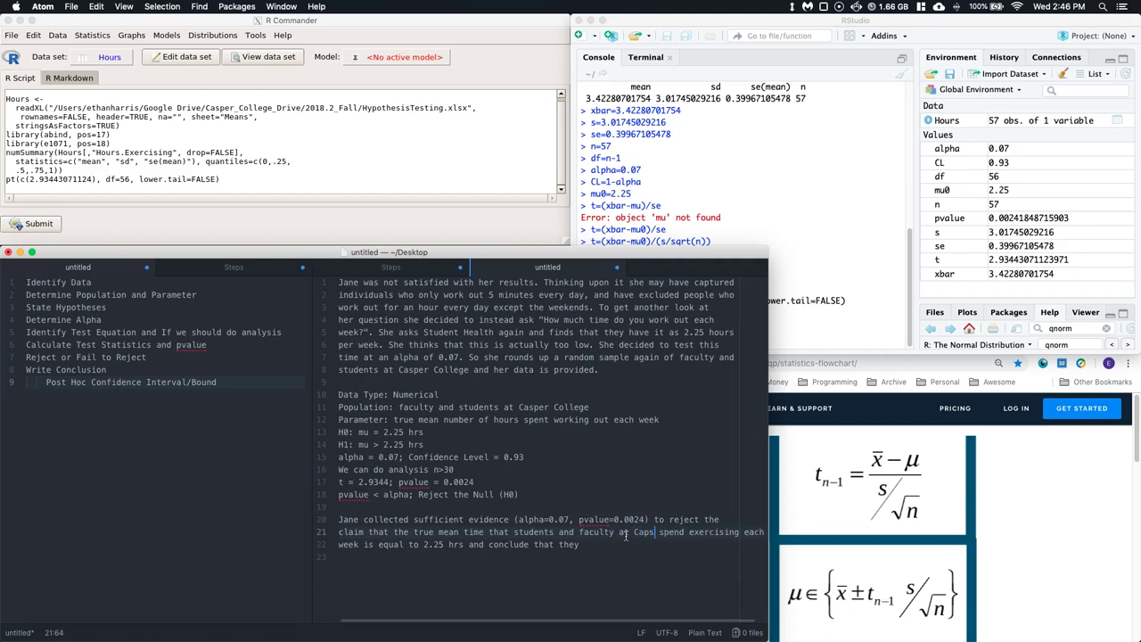
pyautogui.write('r Coll')
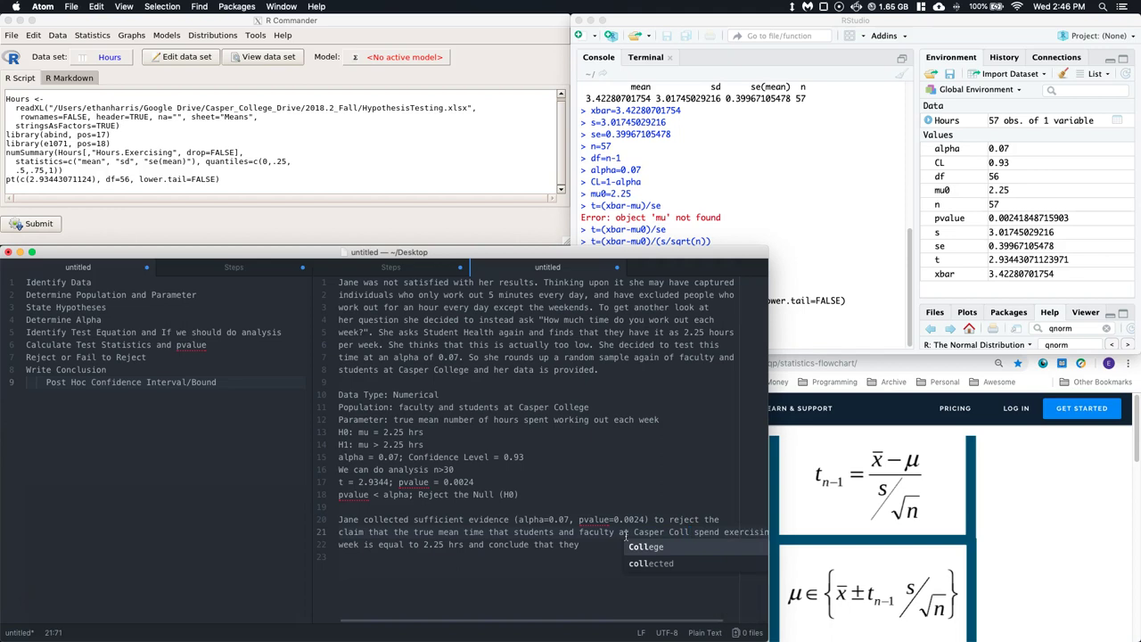
pyautogui.press('Tab')
# Rewrap the conclusion so line 22 starts with "spend exercising each week" and continues through "conclude that they"
pyautogui.press('Return')
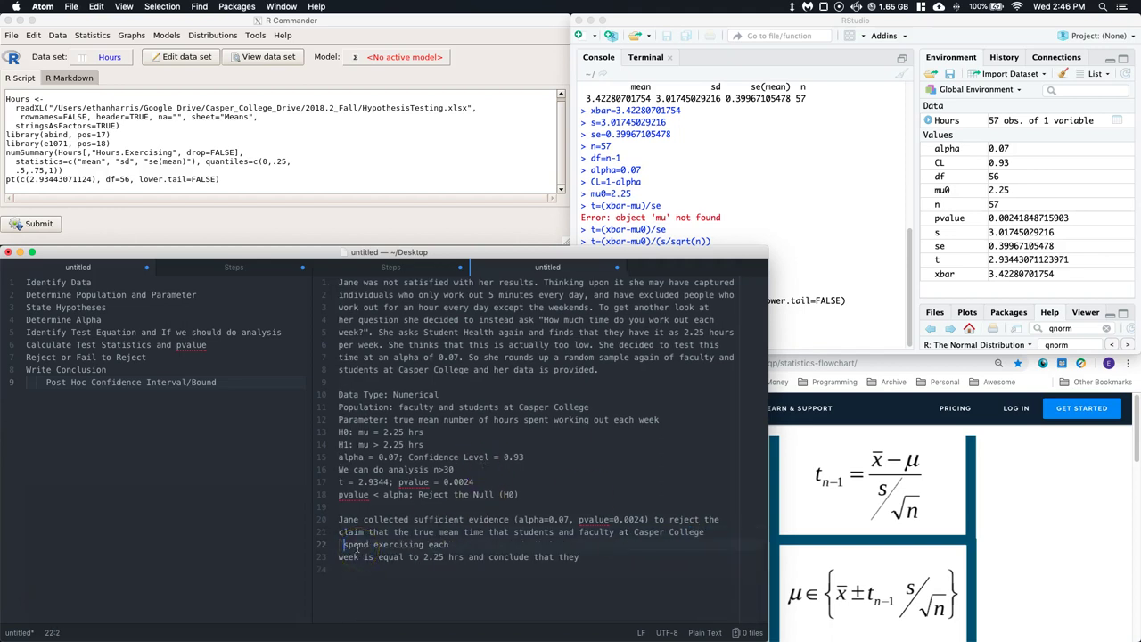
pyautogui.click(339, 558)
pyautogui.press('BackSpace')
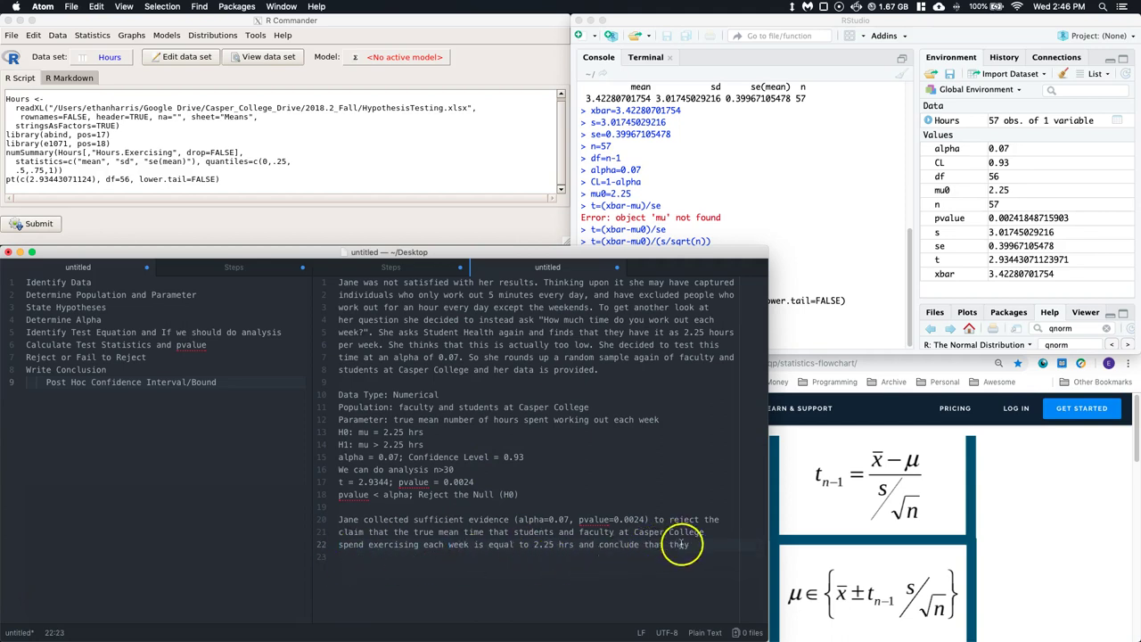
# Finish the conclusion with "in fact spend more time exercising.", breaking the line after "in fact"
pyautogui.click(696, 543)
pyautogui.write('in fact')
pyautogui.press('Return')
pyautogui.write('spend ')
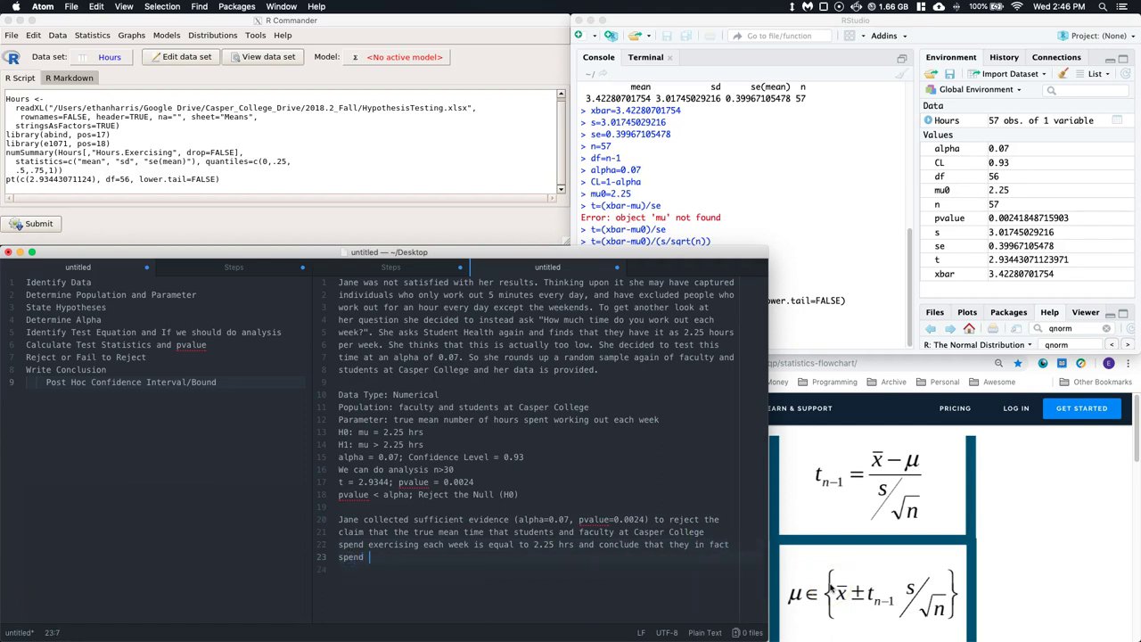
pyautogui.write('more time exercising.')
# Add the heading "Conclusion:" on its own line above the conclusion paragraph
pyautogui.click(354, 505)
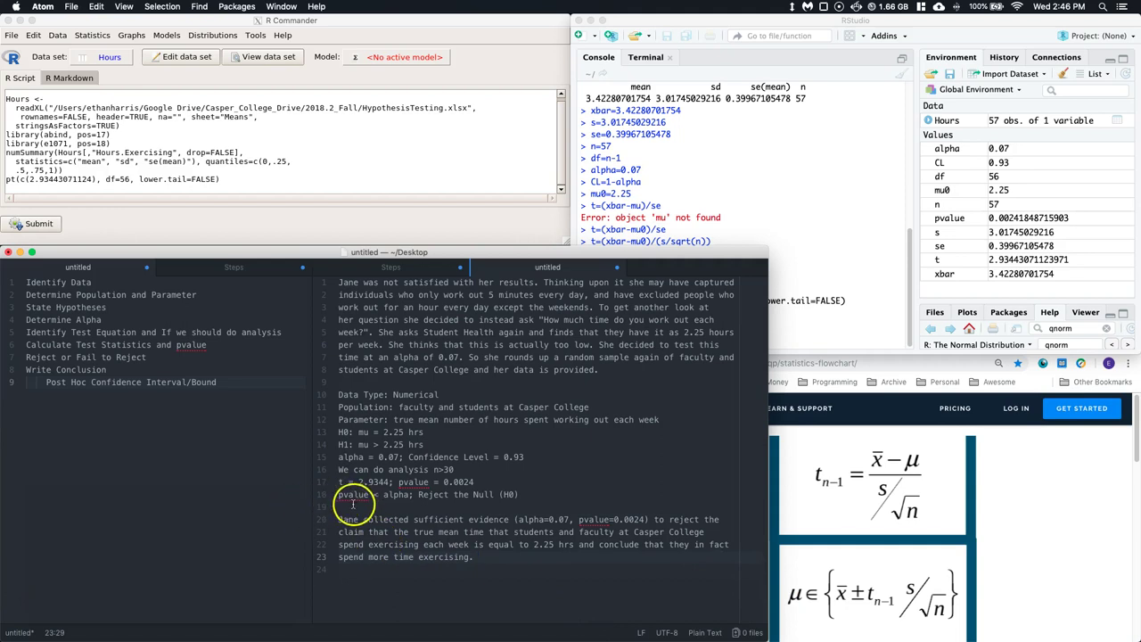
pyautogui.press('Return')
pyautogui.write('Conclusi')
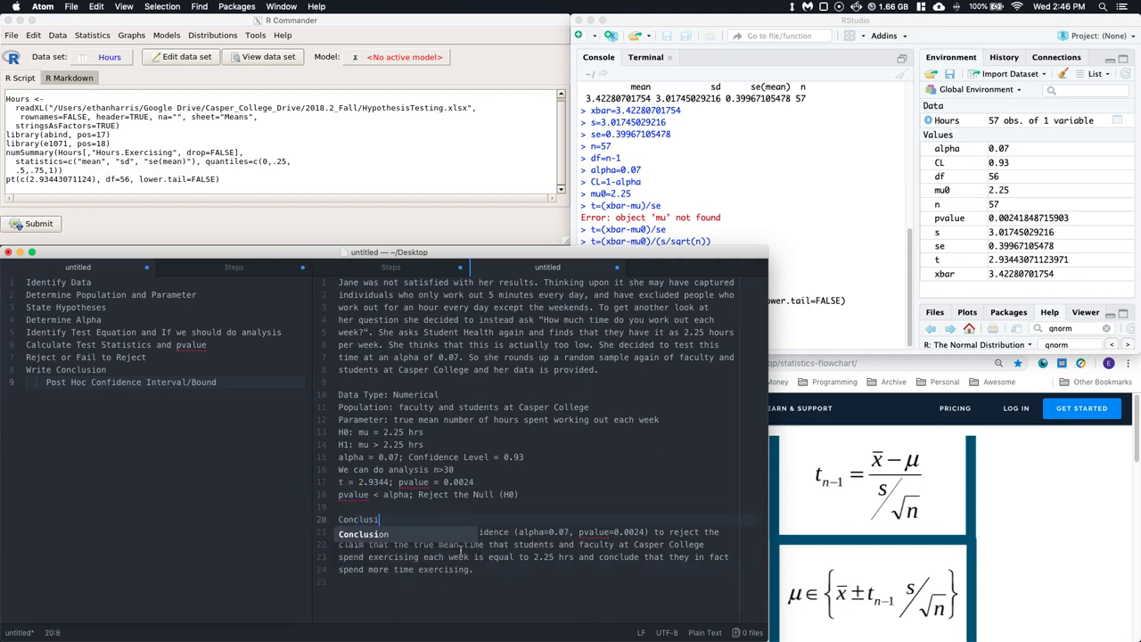
pyautogui.press('Tab')
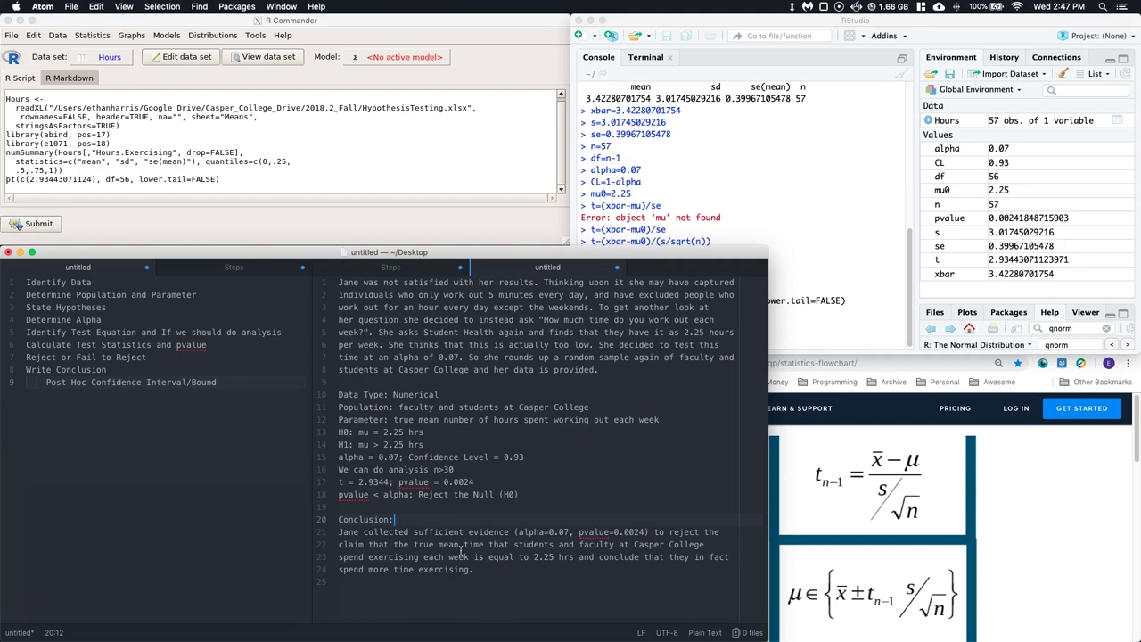
# Add the heading "Post Hoc Confidence Interval/Bound:" below the conclusion, separated by a blank line, and start a new line under it
pyautogui.click(479, 570)
pyautogui.press('Return')
pyautogui.press('Return')
pyautogui.write('Post Hoc Confide')
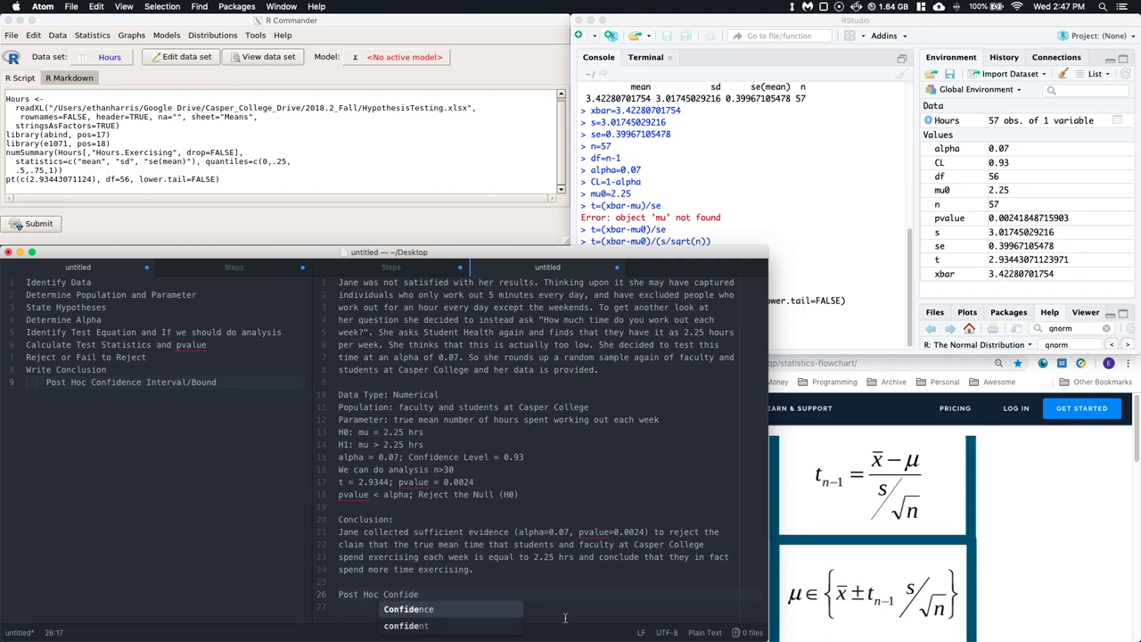
pyautogui.write('ce Interv')
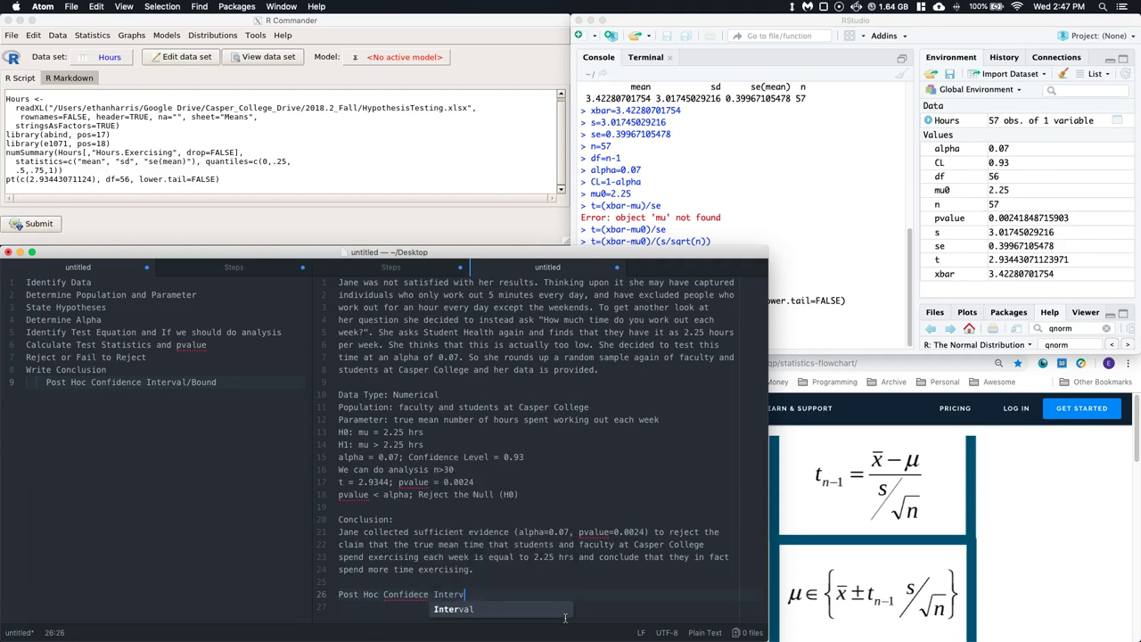
pyautogui.write('al./Bound:')
pyautogui.press('Return')
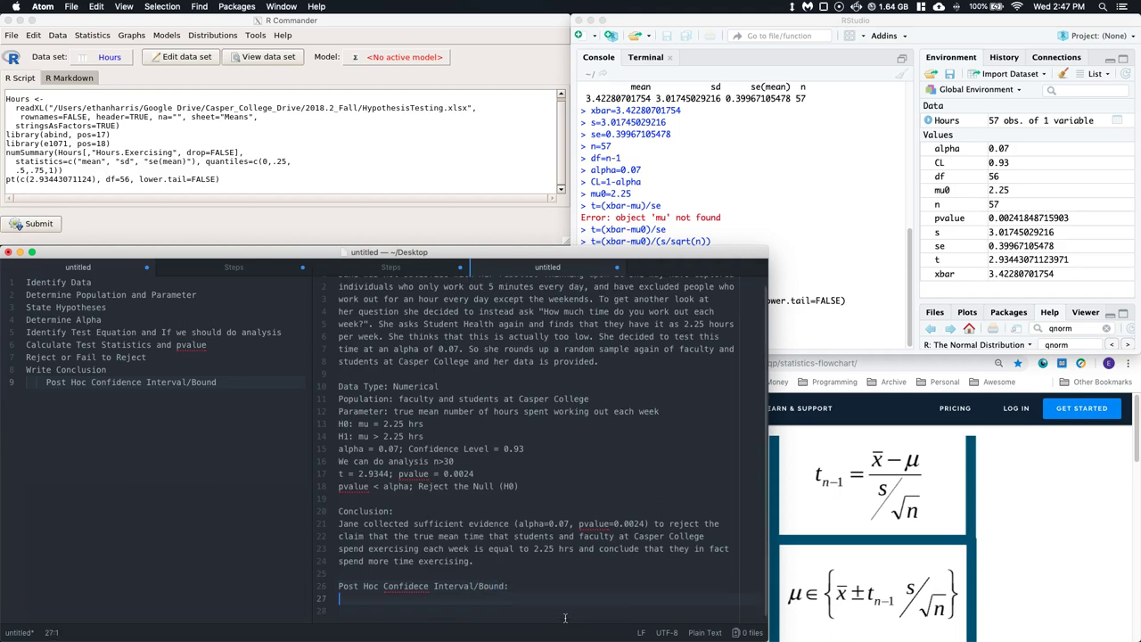
# Correct the spelling of "Confidence" in the post hoc heading and return to the line below it
pyautogui.rightClick(393, 586)
pyautogui.press('Escape')
pyautogui.click(417, 586)
pyautogui.write('n')
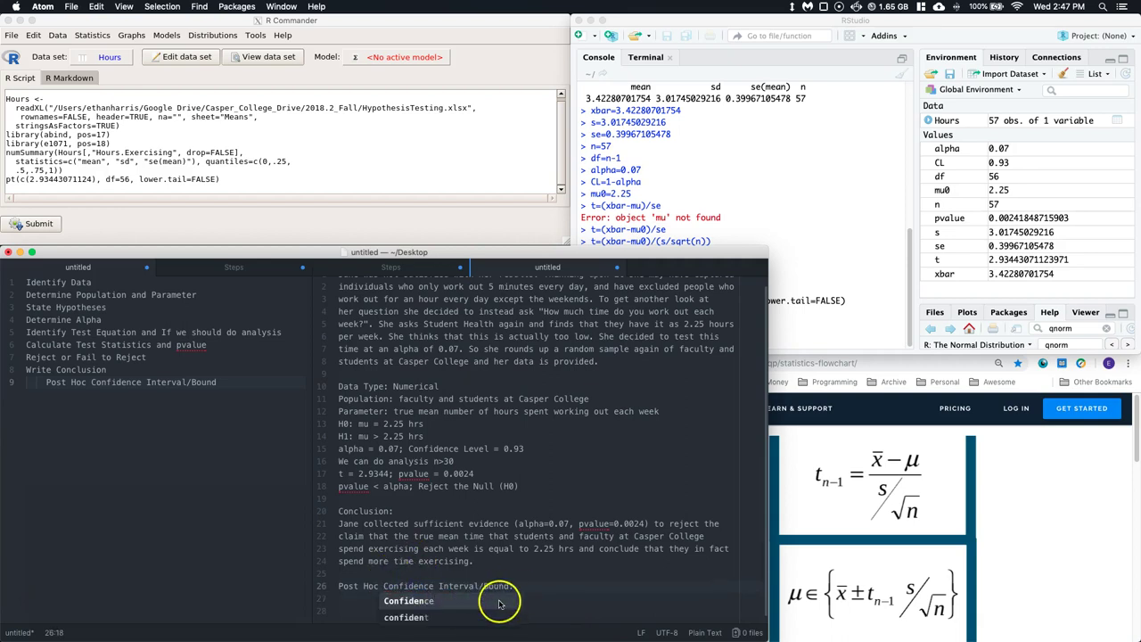
pyautogui.press('Escape')
pyautogui.press('Down')
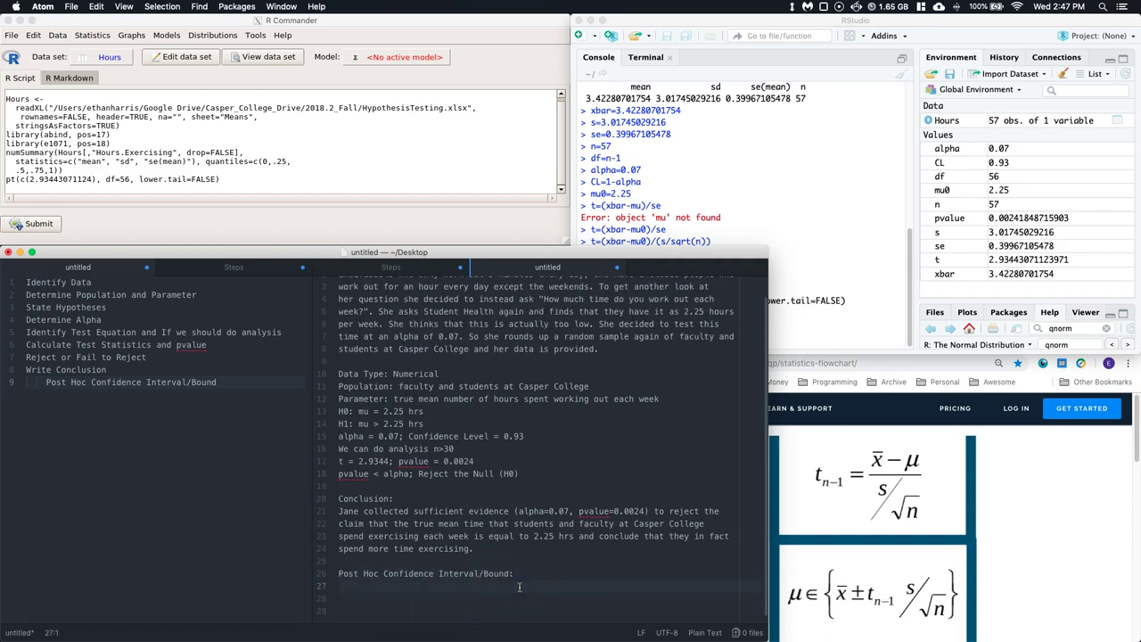
# Under the heading, write the researcher's first name followed by "is 93% confident that the true mean number of hours spent exercising by"
pyautogui.write('Jane is 93% confident that th')
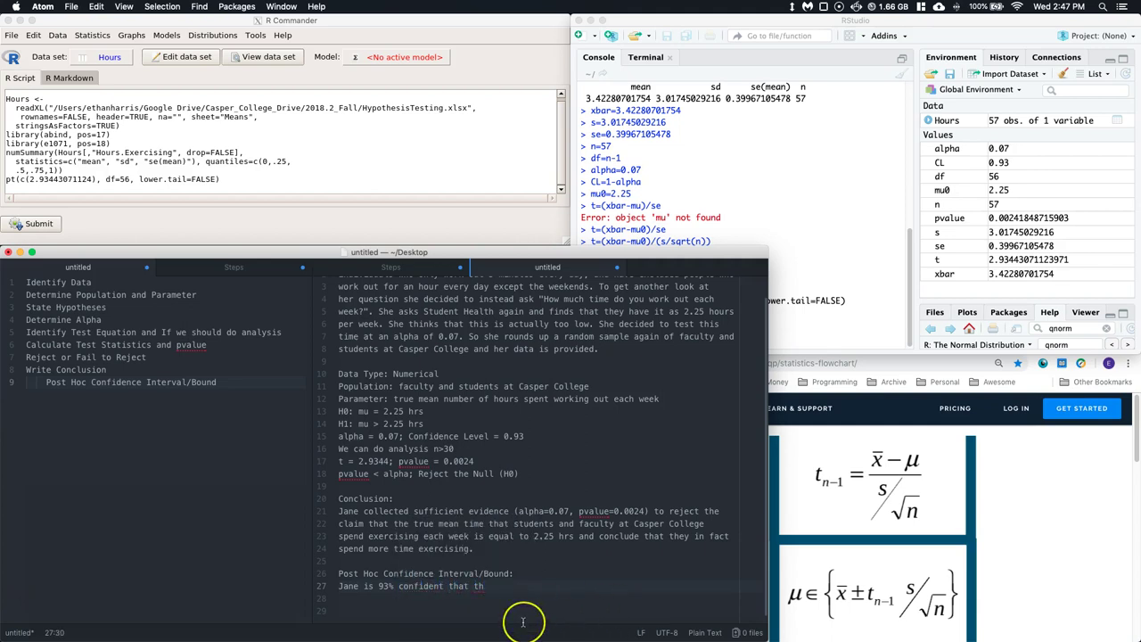
pyautogui.write('e ture')
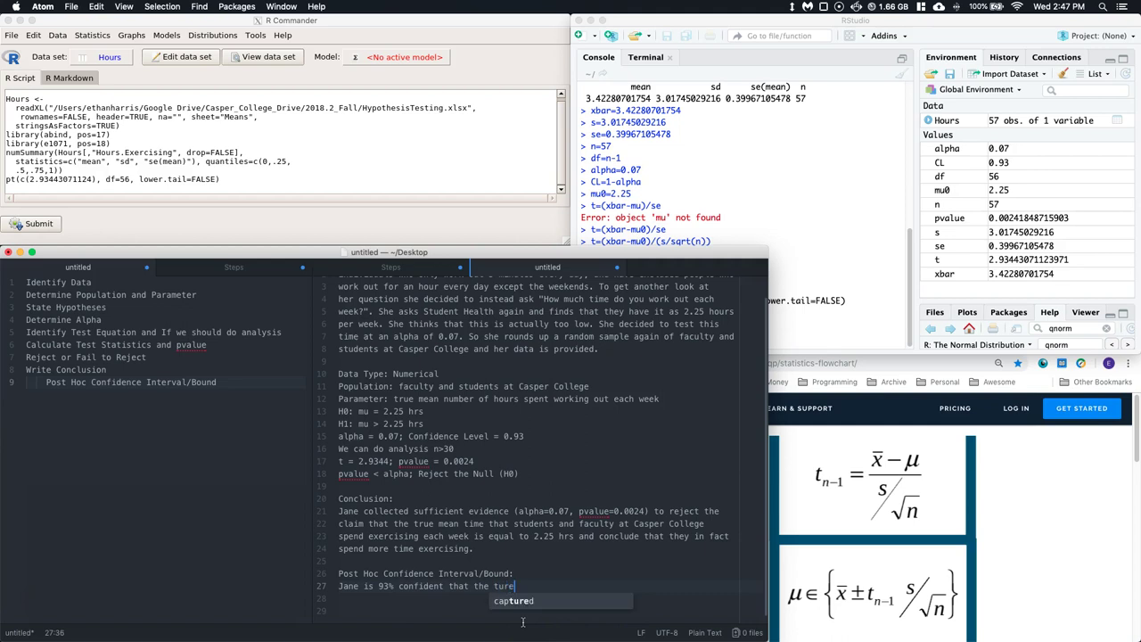
pyautogui.write(' true me')
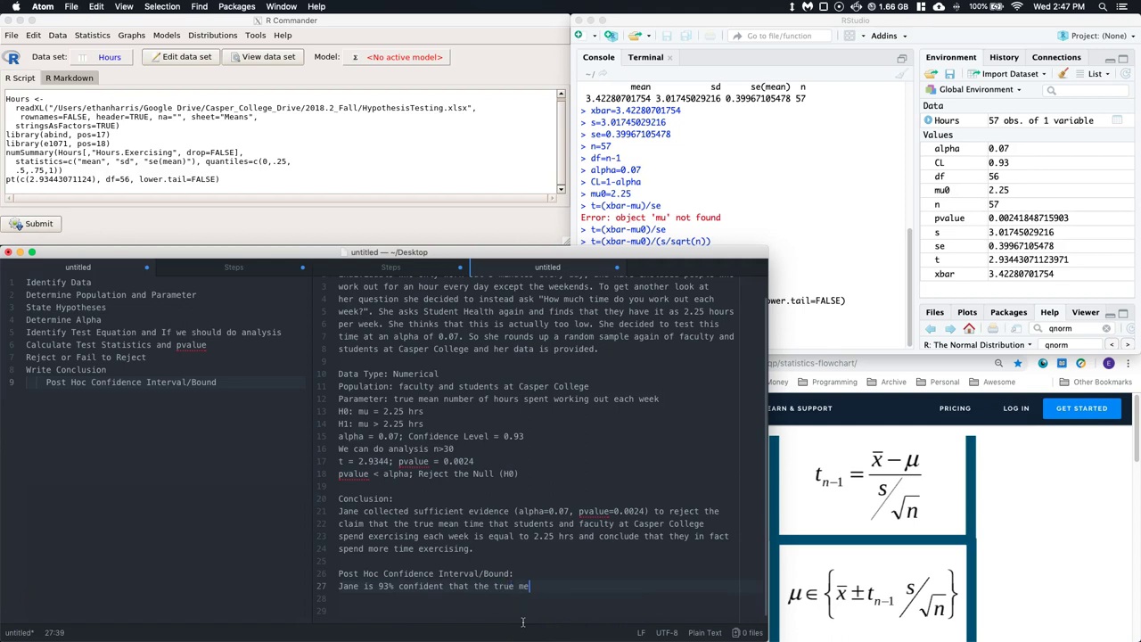
pyautogui.write('an number of hours spent ex')
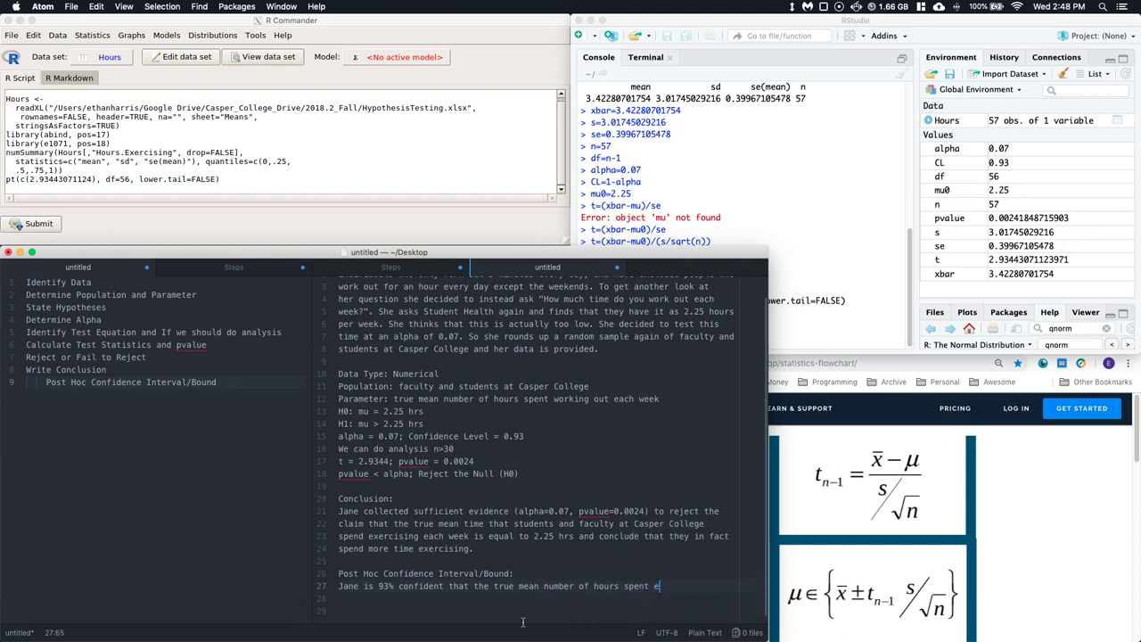
pyautogui.write('ercising by')
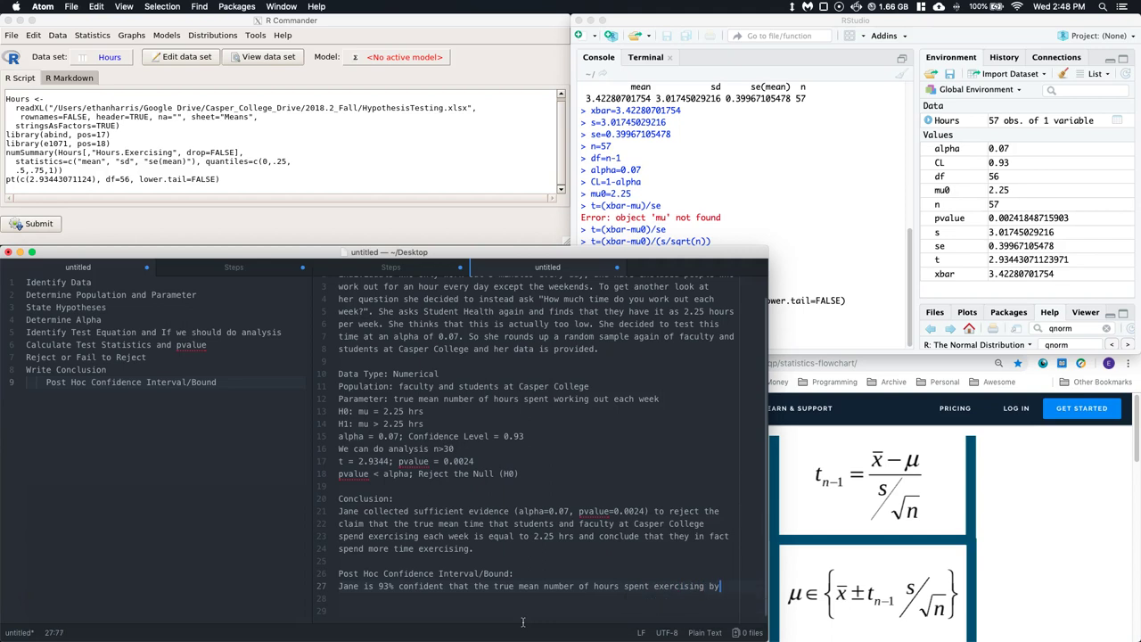
pyautogui.press('Return')
# Continue the post hoc sentence on line 28 with "Casper College students and faculty is greater than:"
pyautogui.write('Casper c')
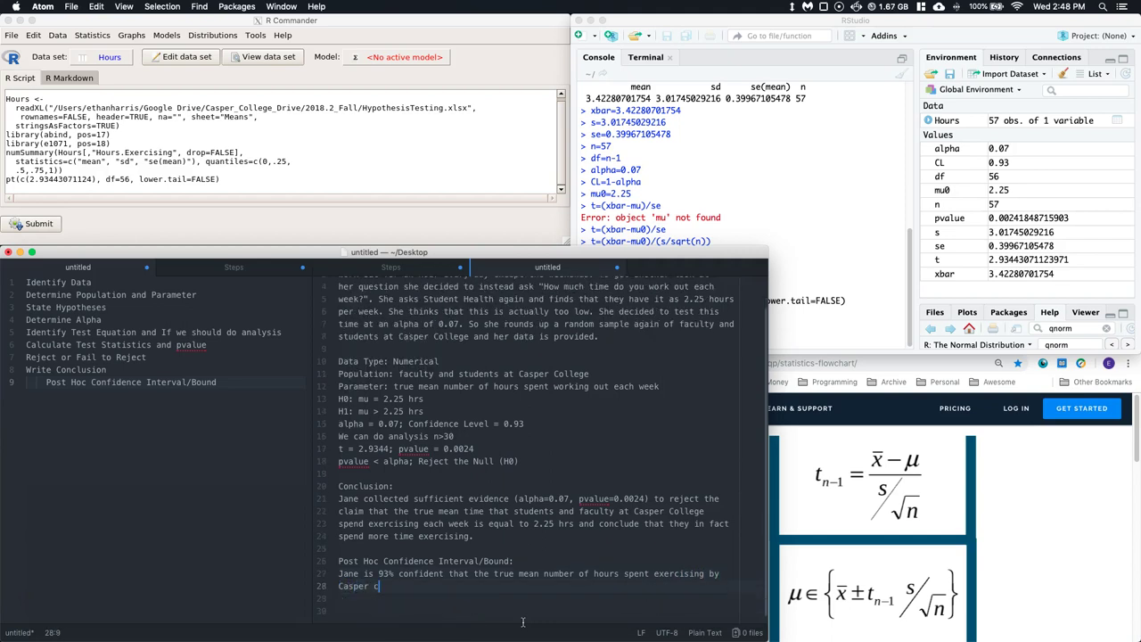
pyautogui.press('BackSpace')
pyautogui.write('Collgee')
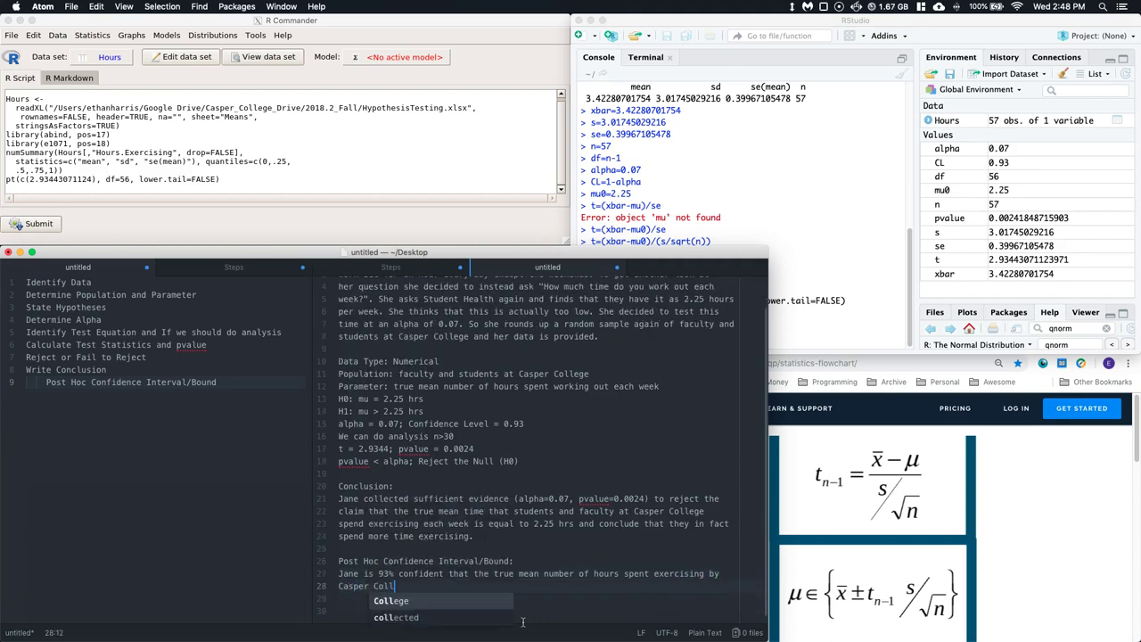
pyautogui.press('BackSpace')
pyautogui.press('BackSpace')
pyautogui.press('BackSpace')
pyautogui.write('ege ')
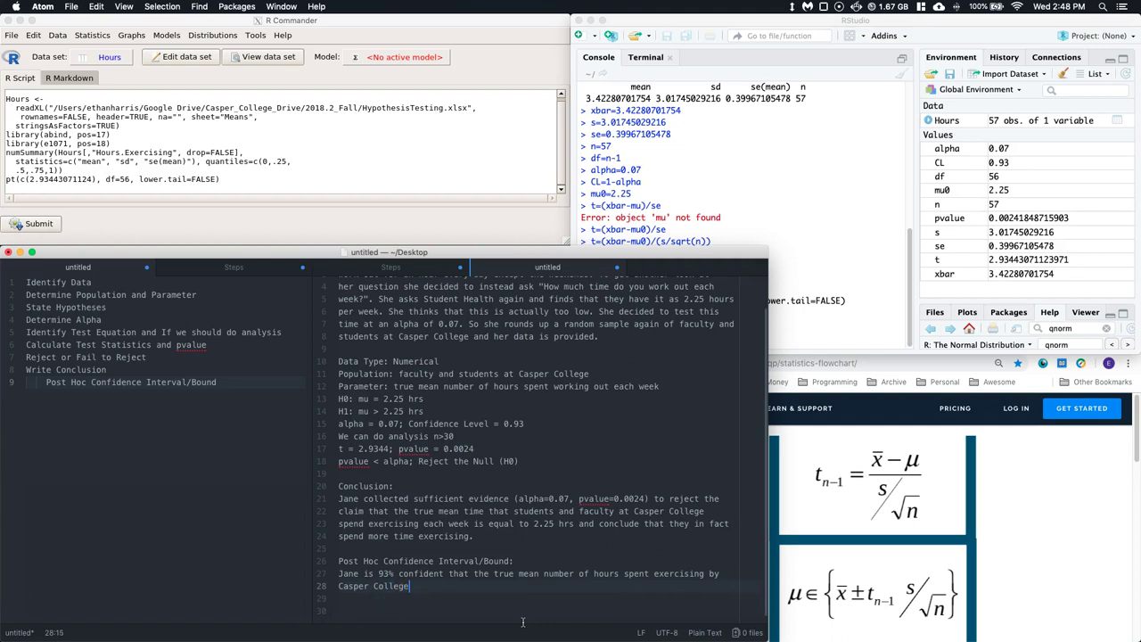
pyautogui.write('students and faculty')
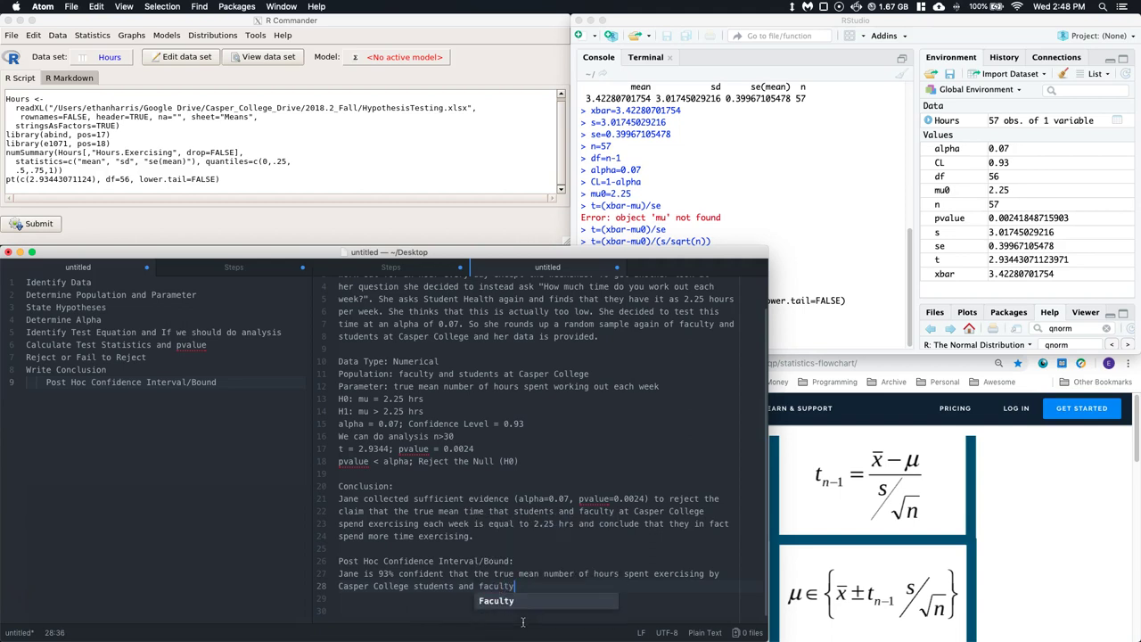
pyautogui.write(' is greater than:')
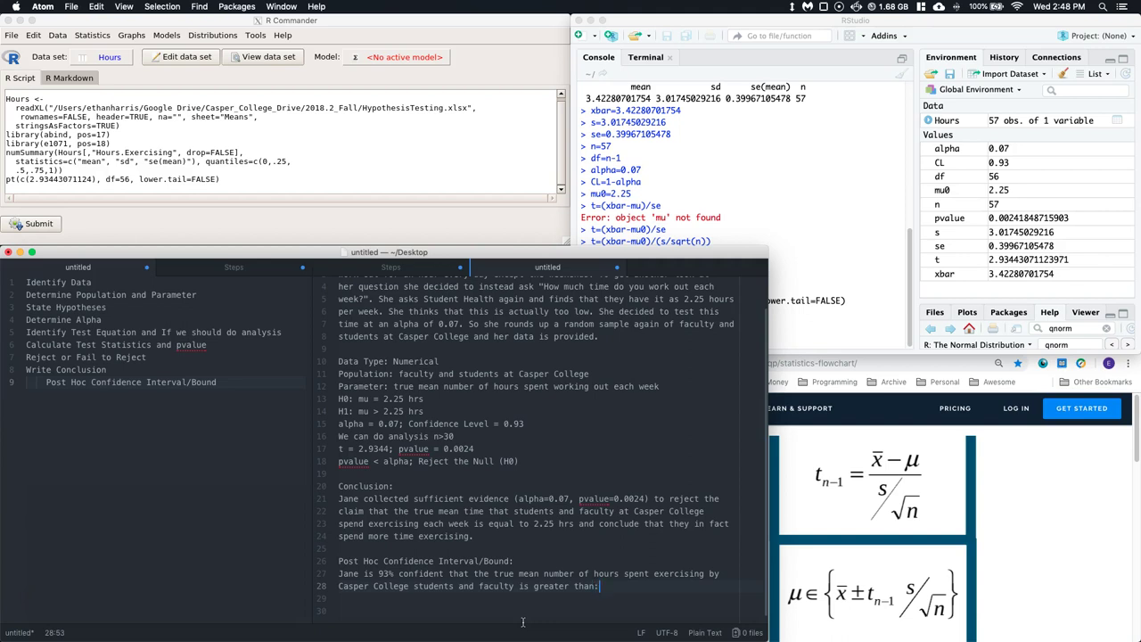
# Switch to R Commander and calculate the upper-tail t quantile for probability 0.07 with 57 degrees of freedom
pyautogui.click(813, 270)
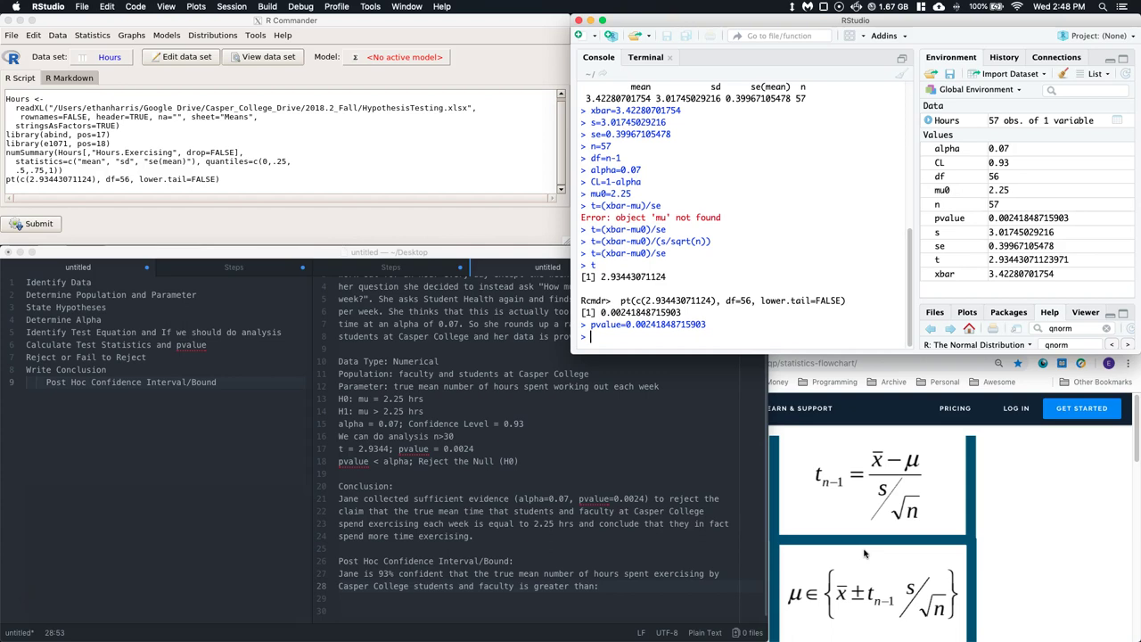
pyautogui.click(426, 174)
pyautogui.click(227, 37)
pyautogui.moveTo(233, 62)
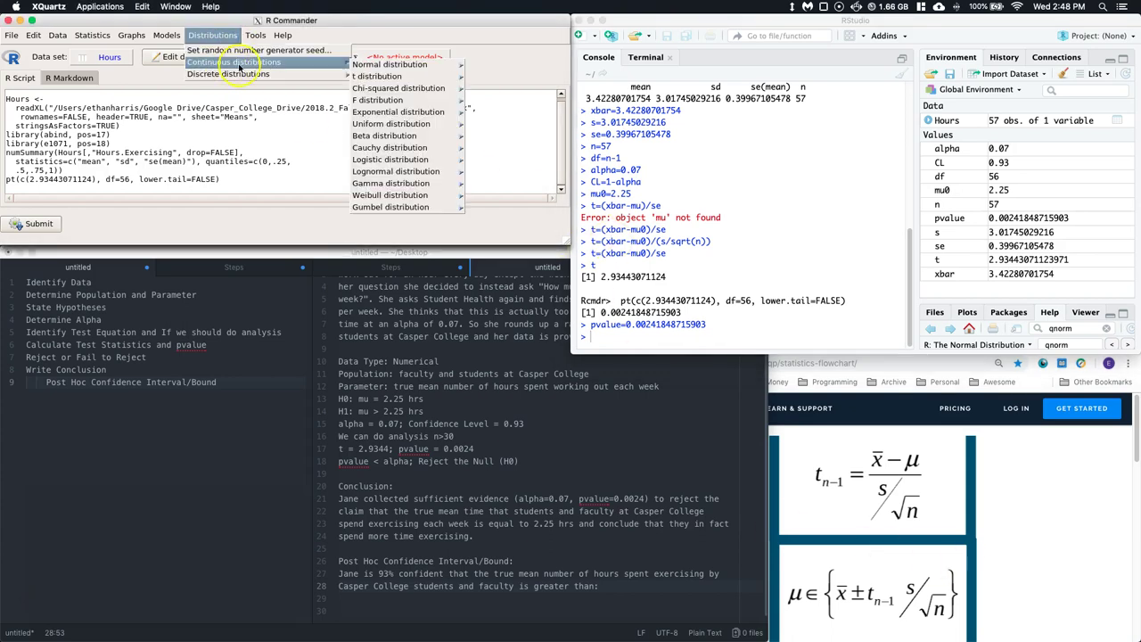
pyautogui.moveTo(377, 76)
pyautogui.click(499, 79)
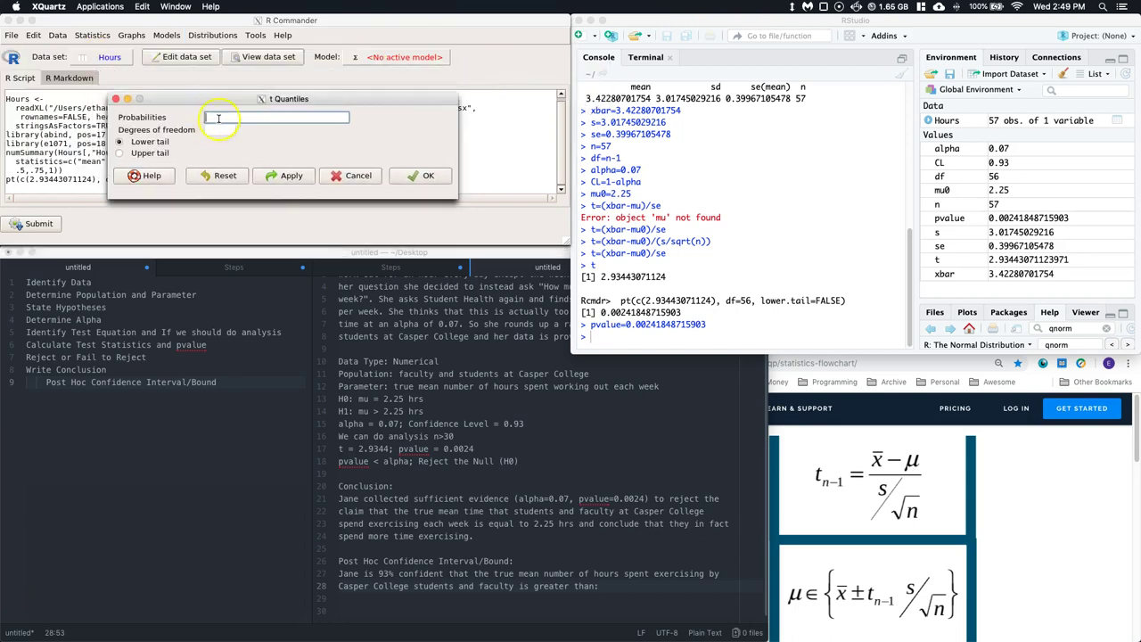
pyautogui.click(227, 118)
pyautogui.write('0.07')
pyautogui.click(225, 131)
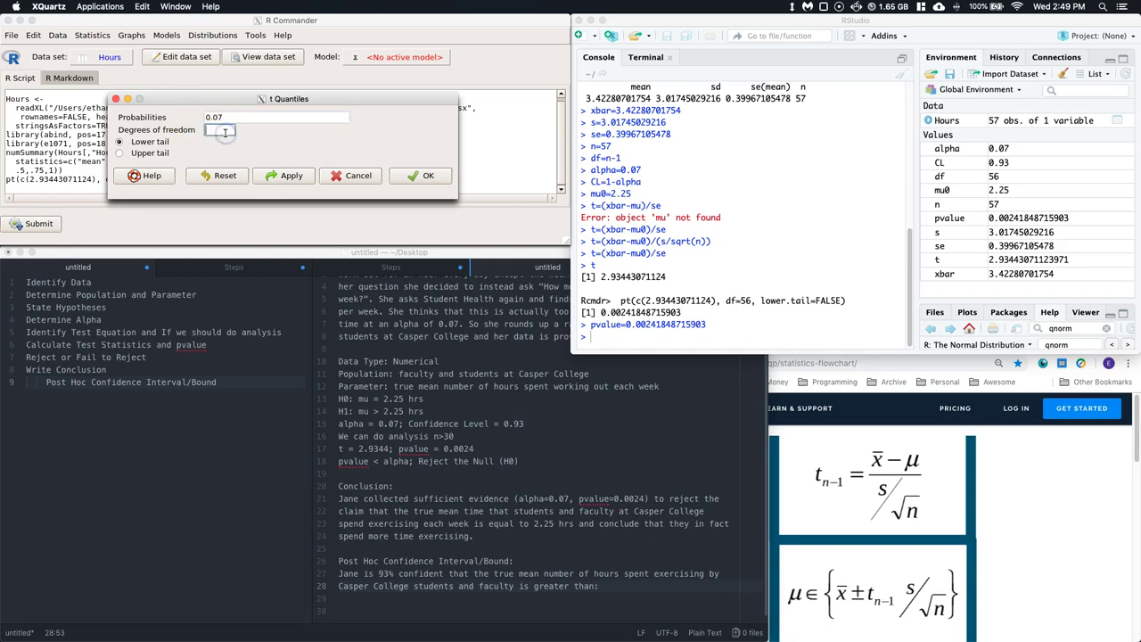
pyautogui.write('57')
pyautogui.click(120, 152)
pyautogui.click(426, 176)
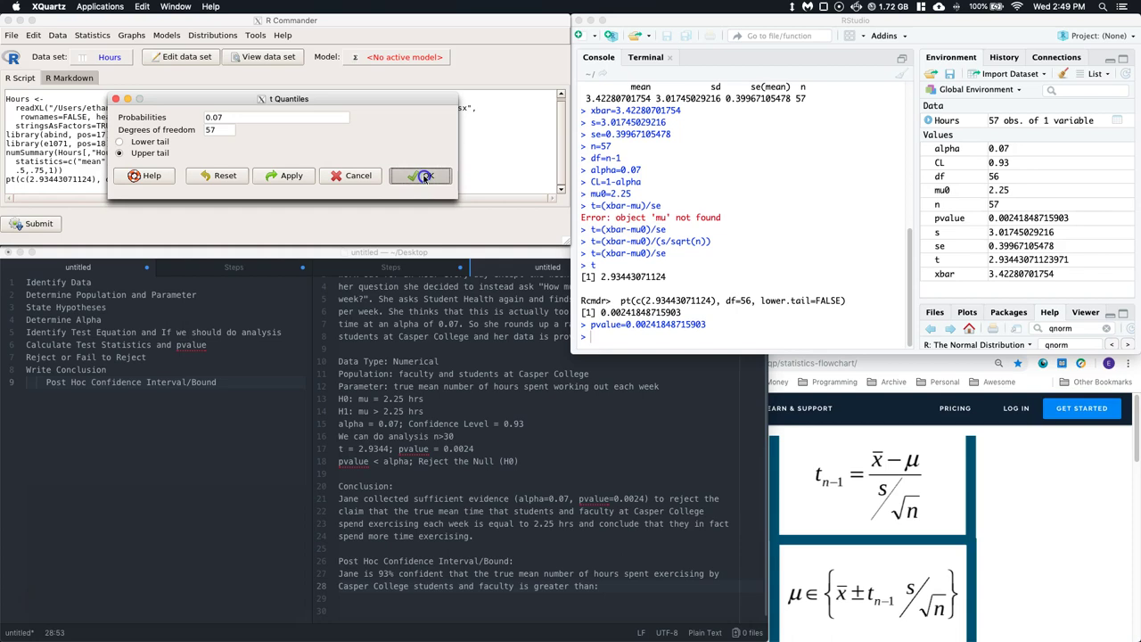
# Store the computed quantile in the RStudio console as tcrit=1.49665550563 and make the RStudio window slightly taller
pyautogui.click(614, 337)
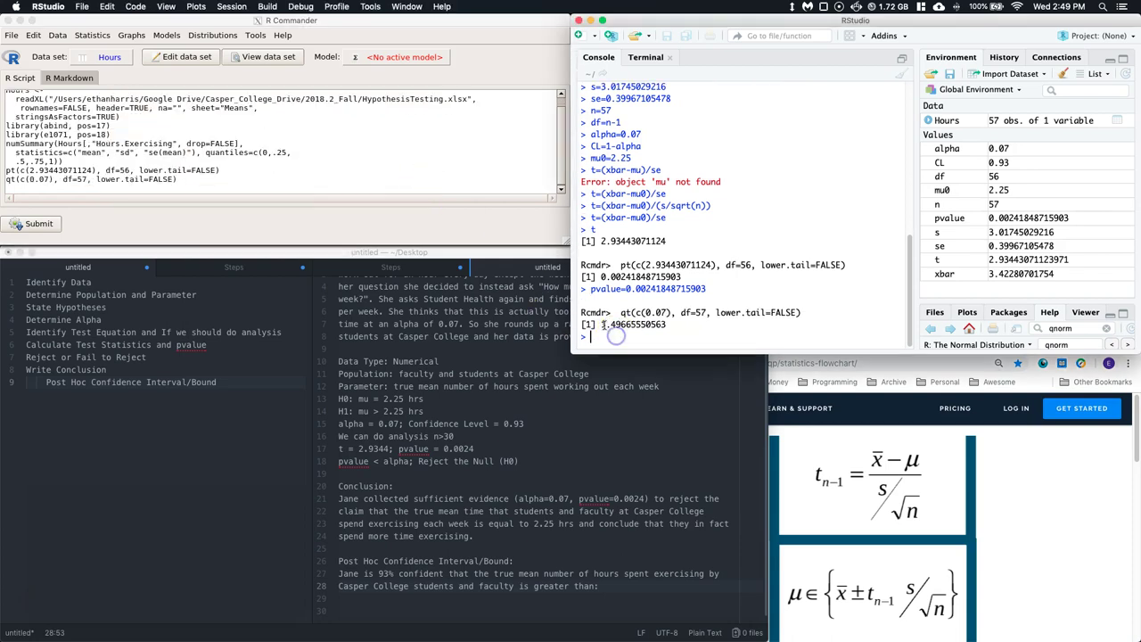
pyautogui.moveTo(601, 325); pyautogui.dragTo(669, 326)
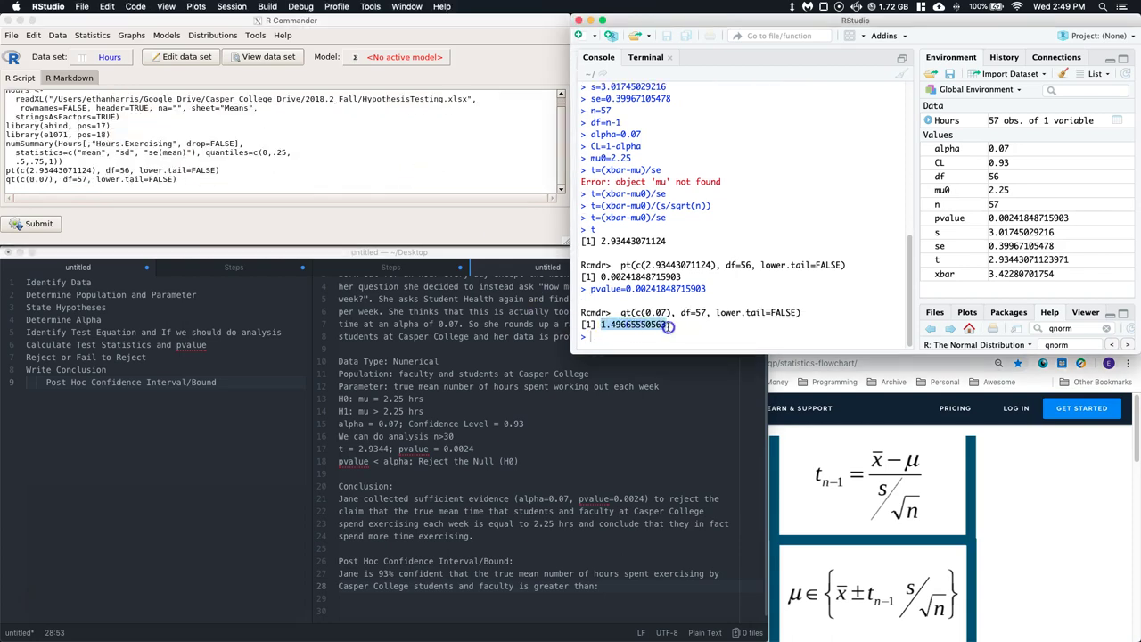
pyautogui.click(598, 339)
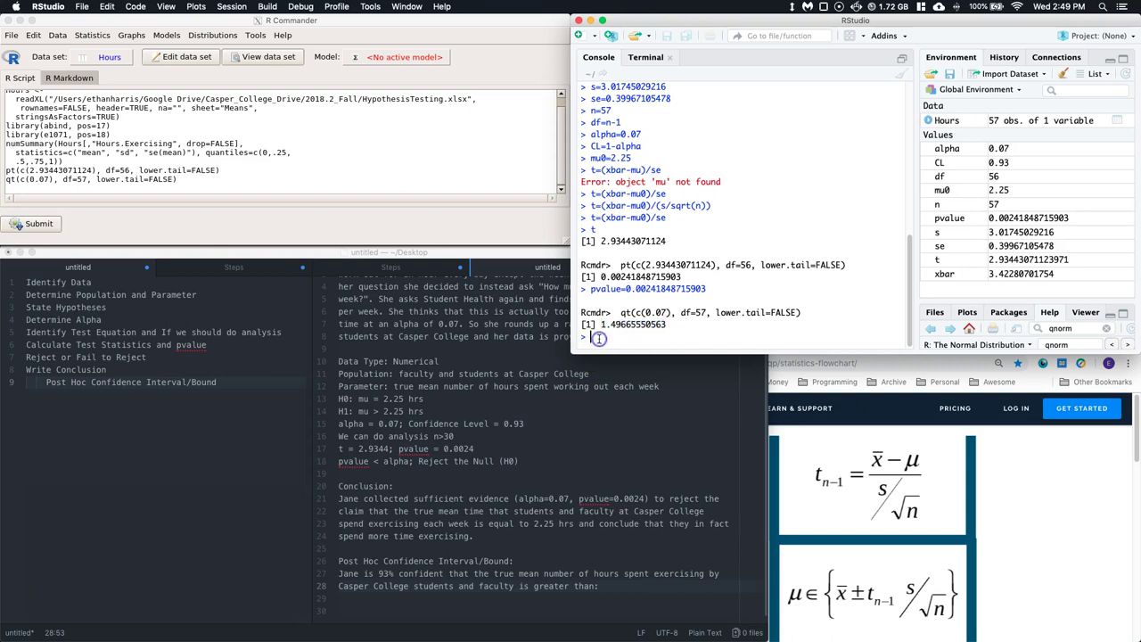
pyautogui.write('tcrit=')
pyautogui.moveTo(666, 325); pyautogui.dragTo(598, 324)
pyautogui.press('super+c')
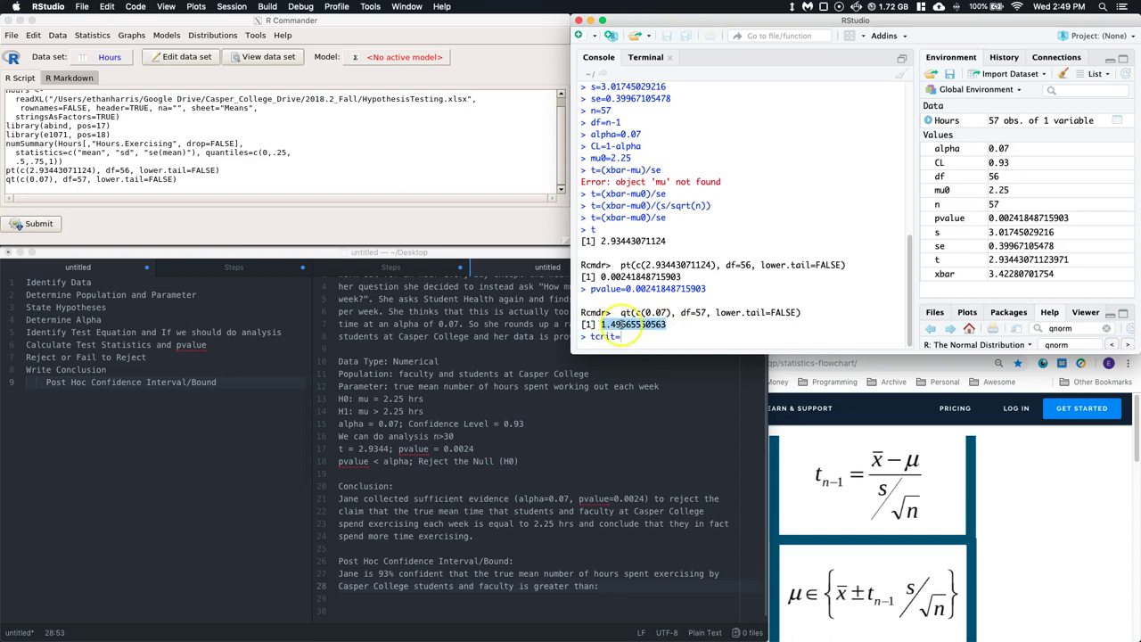
pyautogui.click(632, 337)
pyautogui.press('super+v')
pyautogui.press('Return')
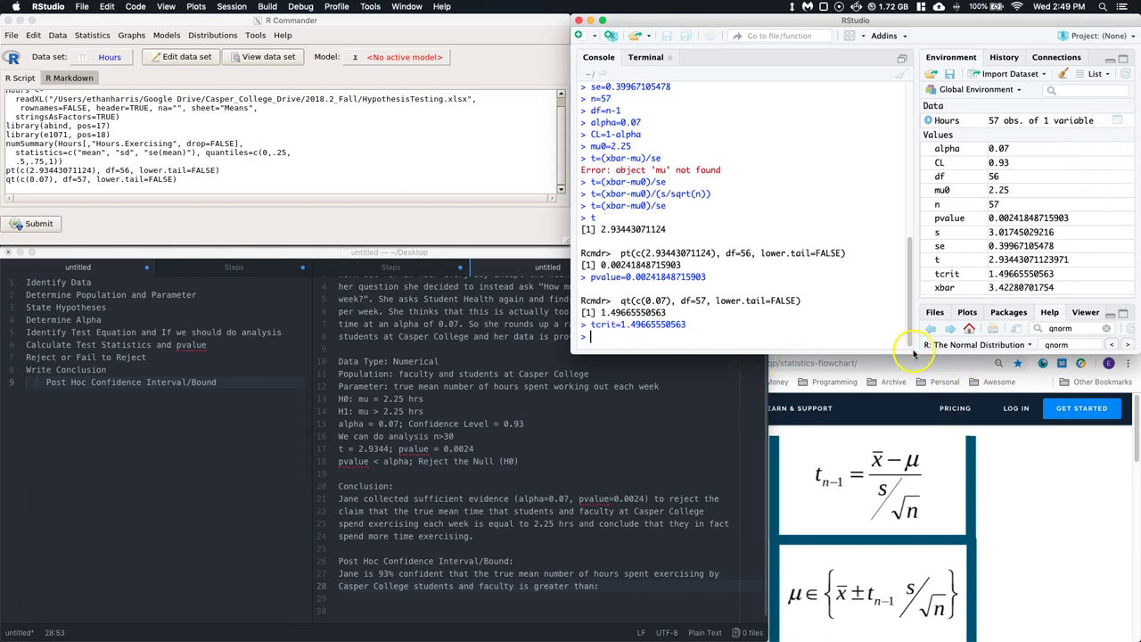
pyautogui.moveTo(912, 354); pyautogui.dragTo(913, 381)
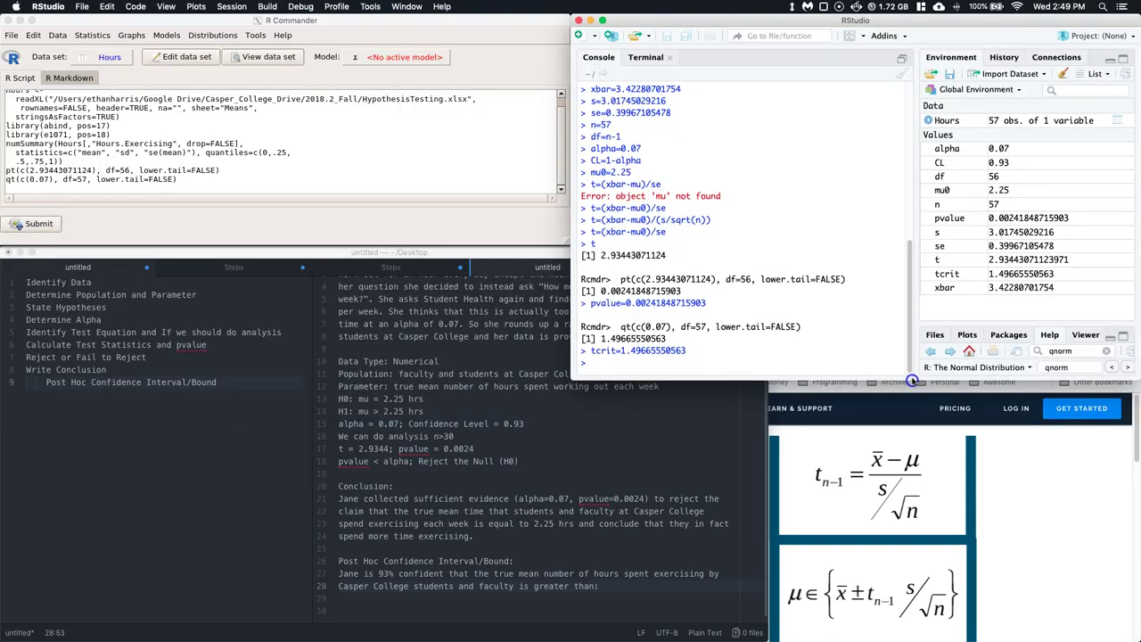
pyautogui.click(601, 362)
pyautogui.write('CI')
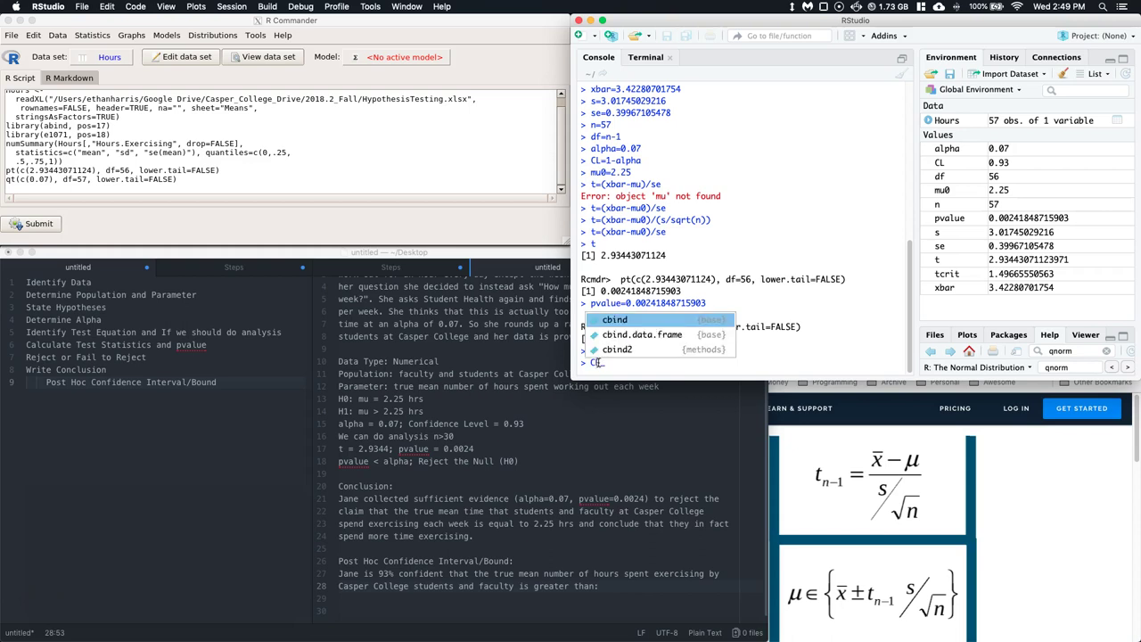
pyautogui.write('_Upper=')
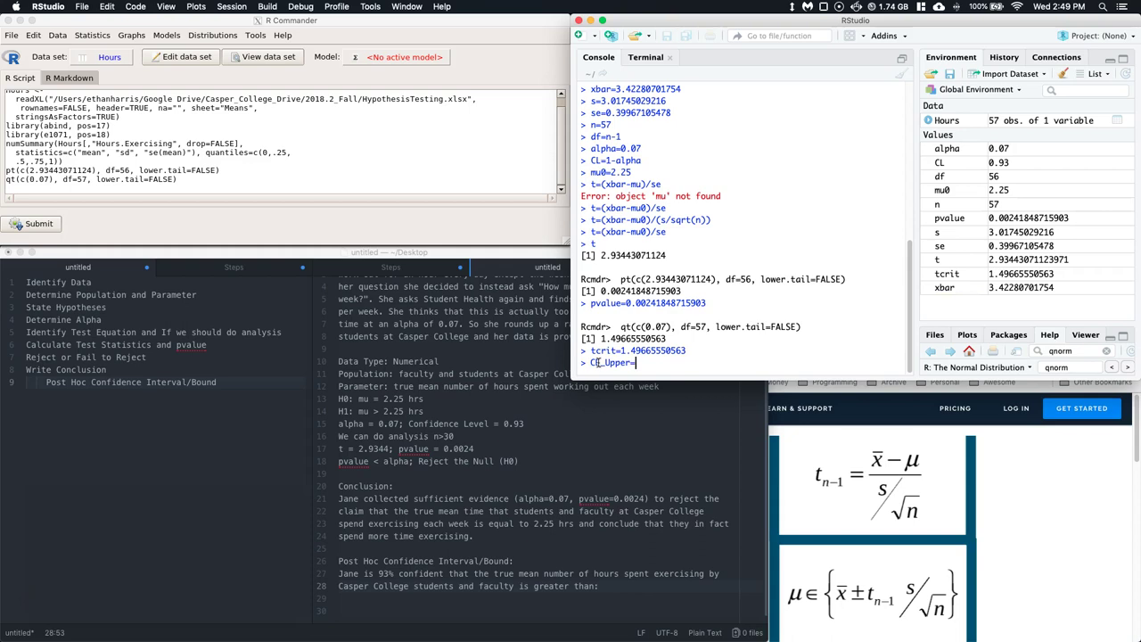
pyautogui.write('xbar-')
pyautogui.press('BackSpace')
pyautogui.press('BackSpace')
pyautogui.press('BackSpace')
pyautogui.press('BackSpace')
pyautogui.press('BackSpace')
pyautogui.press('BackSpace')
pyautogui.press('BackSpace')
pyautogui.press('BackSpace')
pyautogui.press('BackSpace')
pyautogui.press('BackSpace')
pyautogui.press('BackSpace')
pyautogui.press('BackSpace')
# Compute the lower confidence bound in the console with CB_Lower=xbar-tcrit*se
pyautogui.write('_Lower=xbar-tcrit*se')
pyautogui.press('Return')
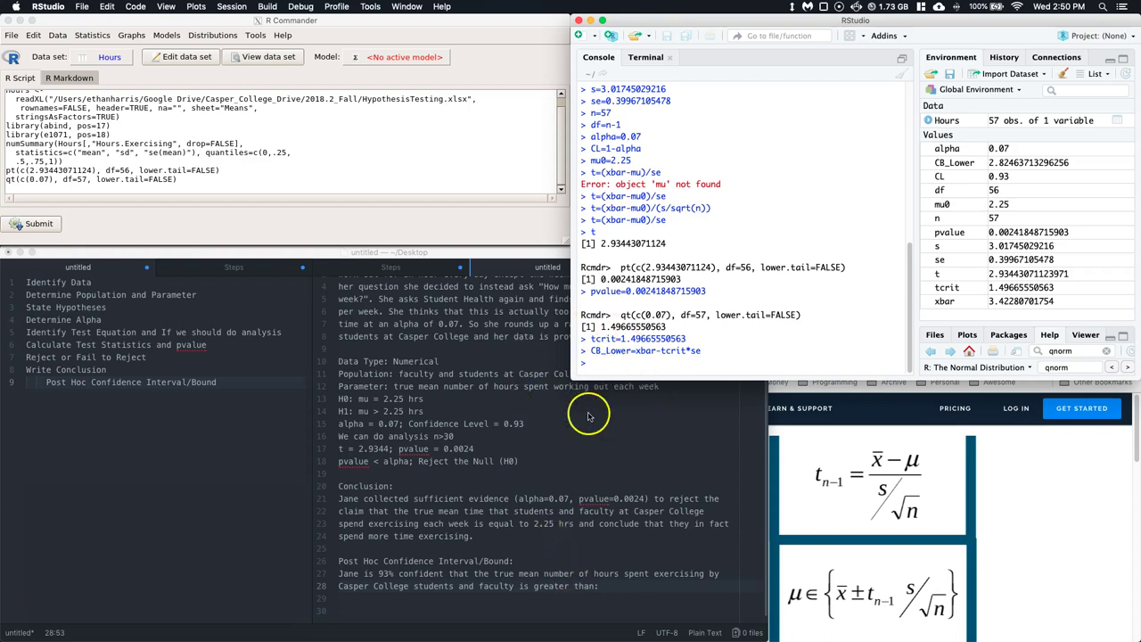
# Switch to Atom and finish the post hoc sentence by replacing its closing colon with "2.82 hrs."
pyautogui.click(596, 586)
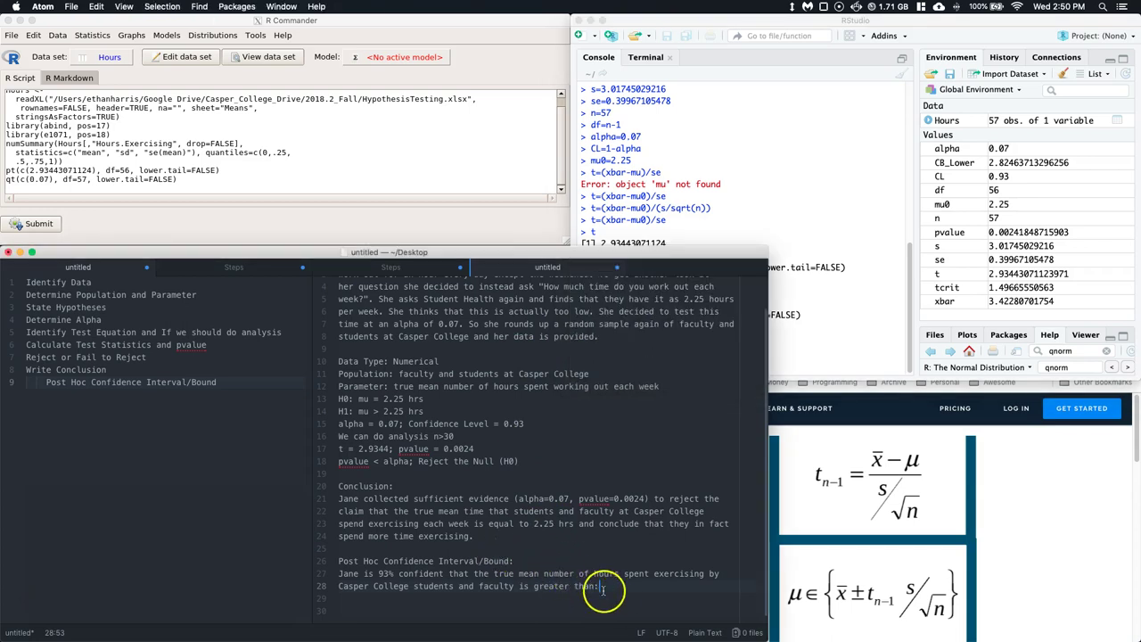
pyautogui.press('BackSpace')
pyautogui.write('2.82 hrs.')
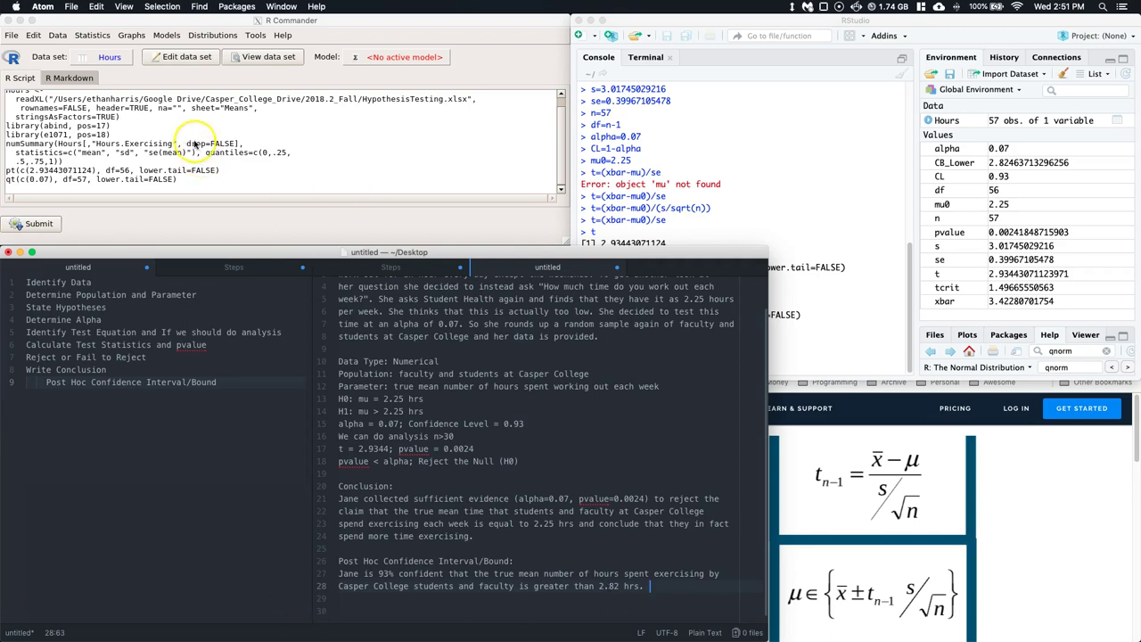
# Switch to R Commander, run a single-sample t-test on Hours.Exercising with alternative mean > mu0, mu 2.25 and confidence level .93, and view its RStudio output
pyautogui.click(92, 36)
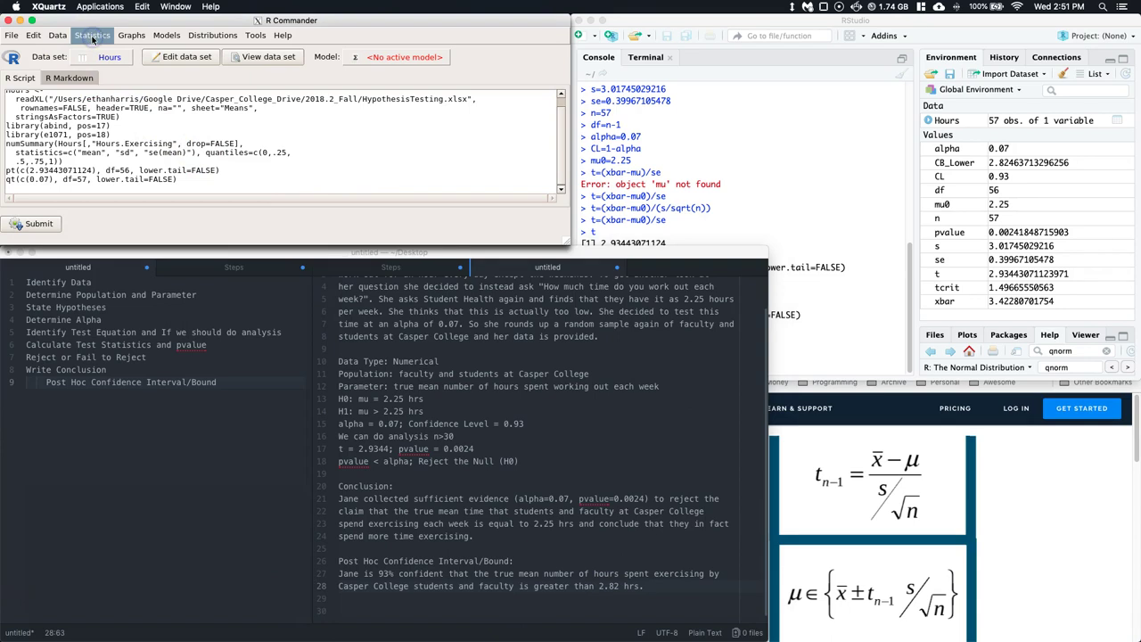
pyautogui.click(91, 36)
pyautogui.moveTo(145, 77)
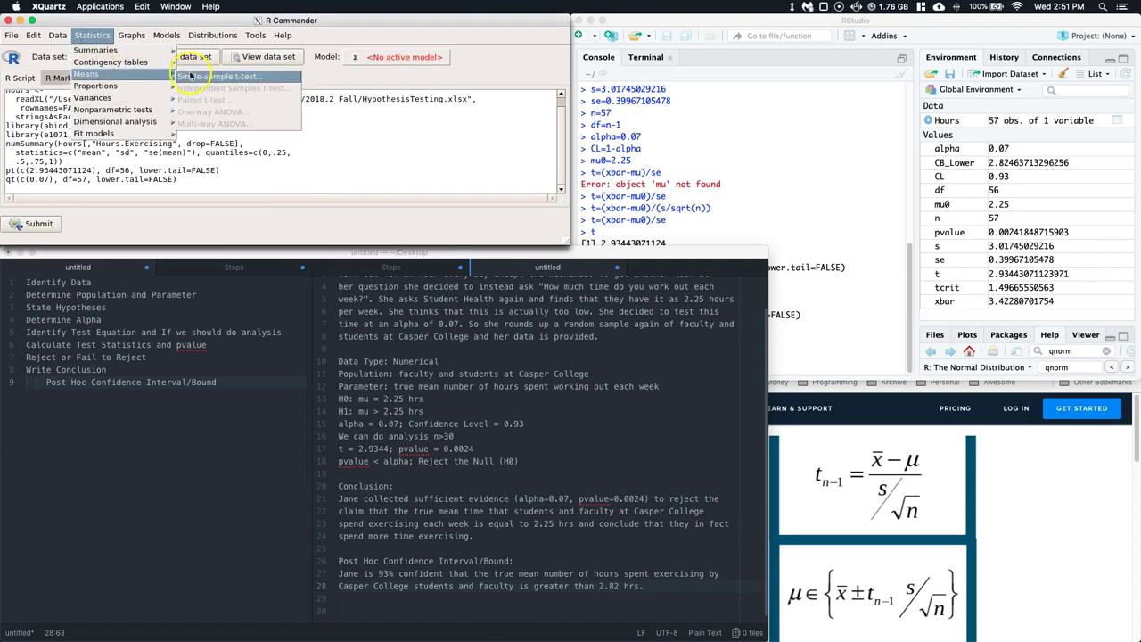
pyautogui.click(190, 76)
pyautogui.click(69, 86)
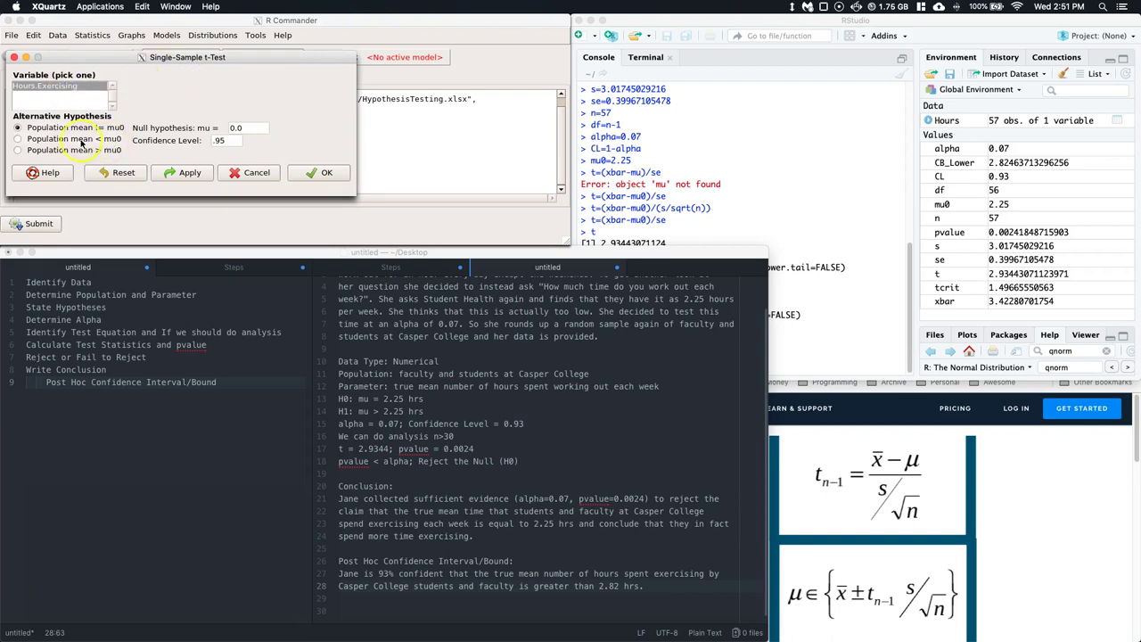
pyautogui.click(17, 150)
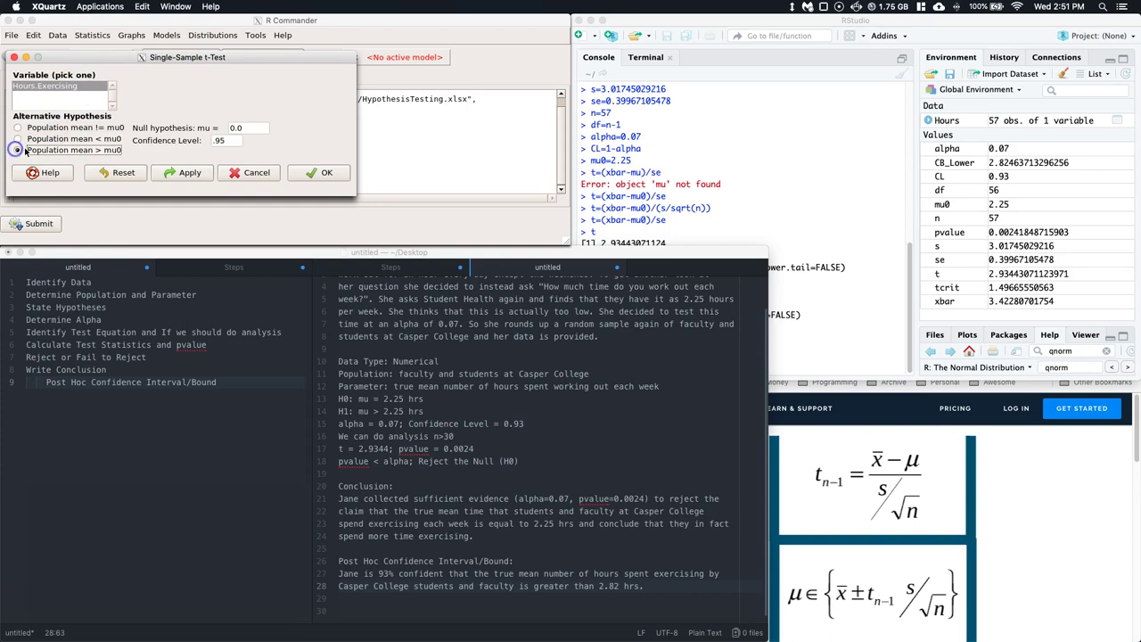
pyautogui.moveTo(253, 127); pyautogui.dragTo(210, 130)
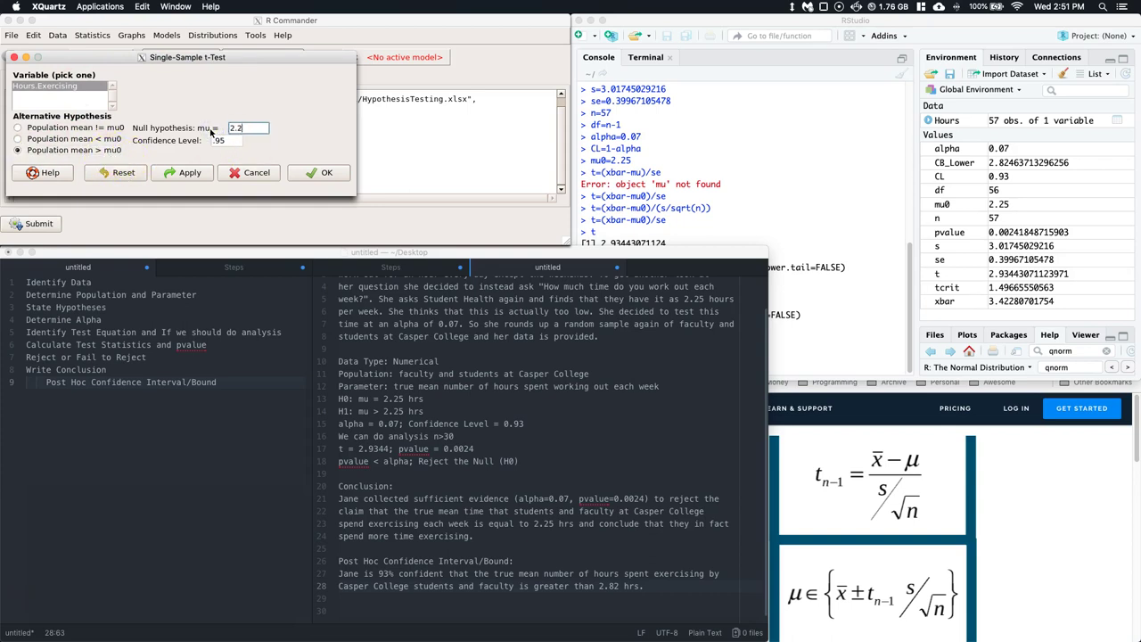
pyautogui.click(234, 140)
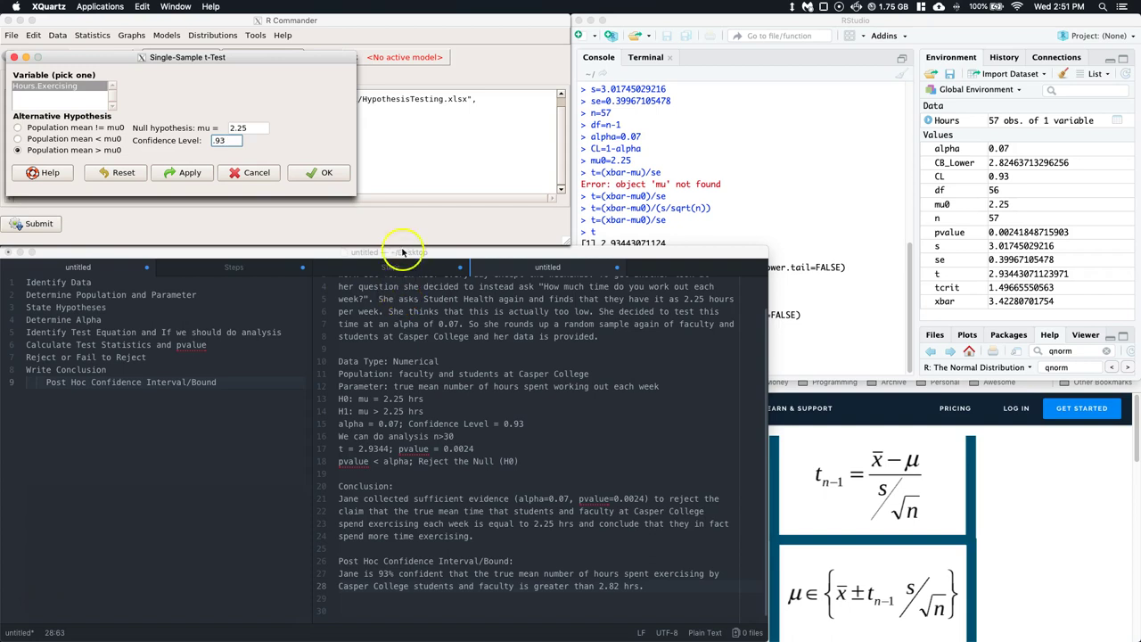
pyautogui.click(330, 173)
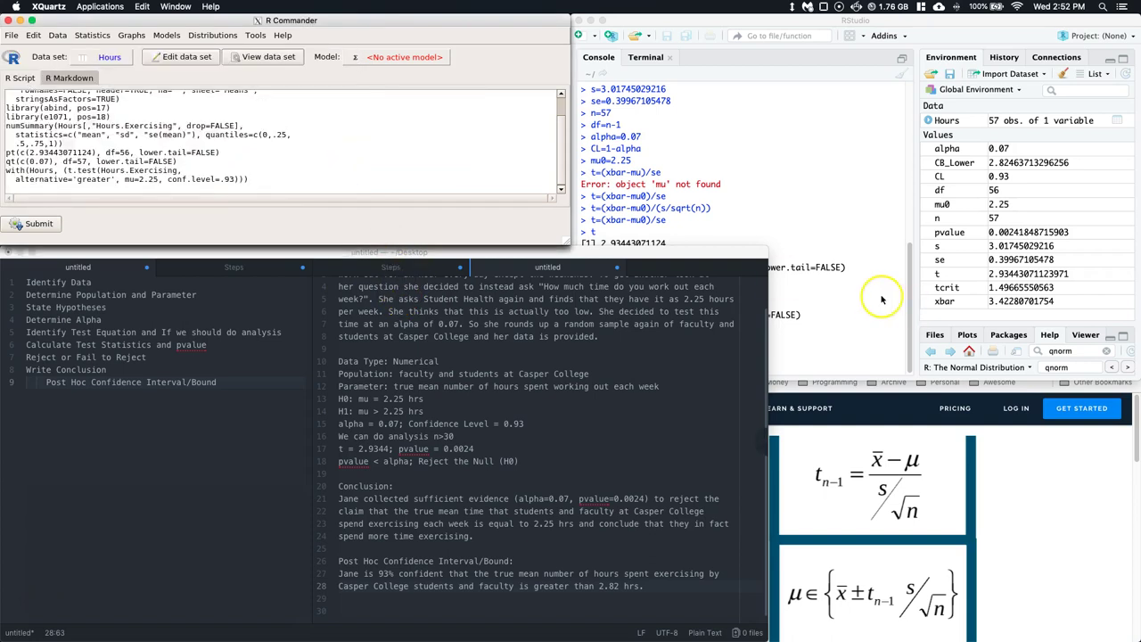
pyautogui.click(873, 300)
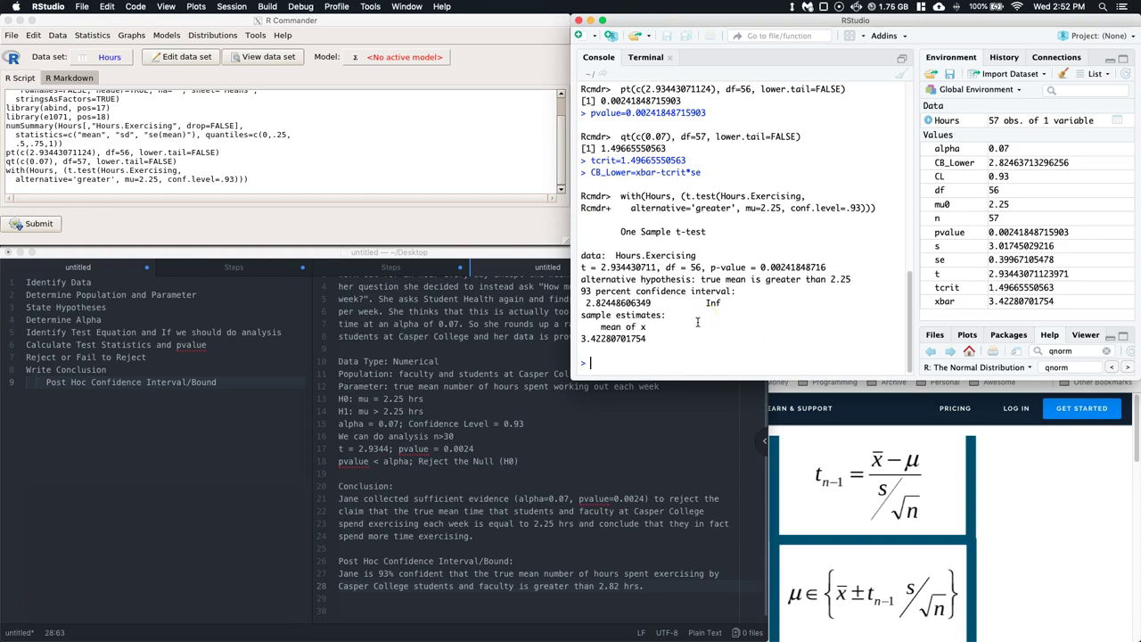
pyautogui.click(580, 339)
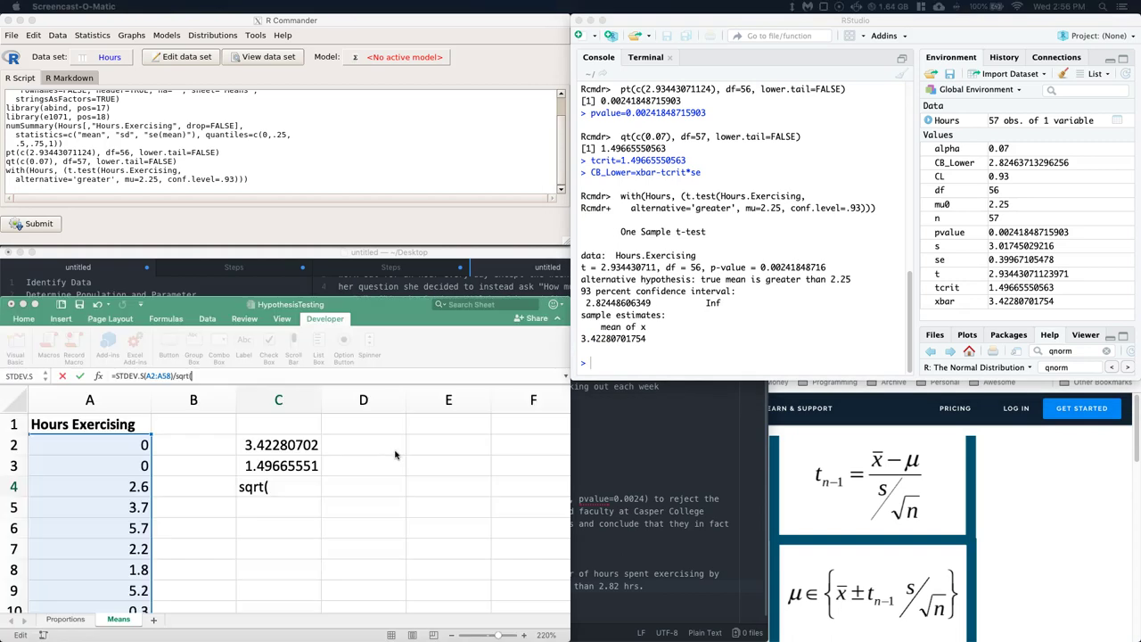
# In Excel, commit the unfinished formula in C4 and clear the scratch calculations from C2:C4 of the Means sheet
pyautogui.moveTo(278, 445); pyautogui.dragTo(275, 486)
pyautogui.press('Return')
pyautogui.moveTo(279, 445); pyautogui.dragTo(290, 491)
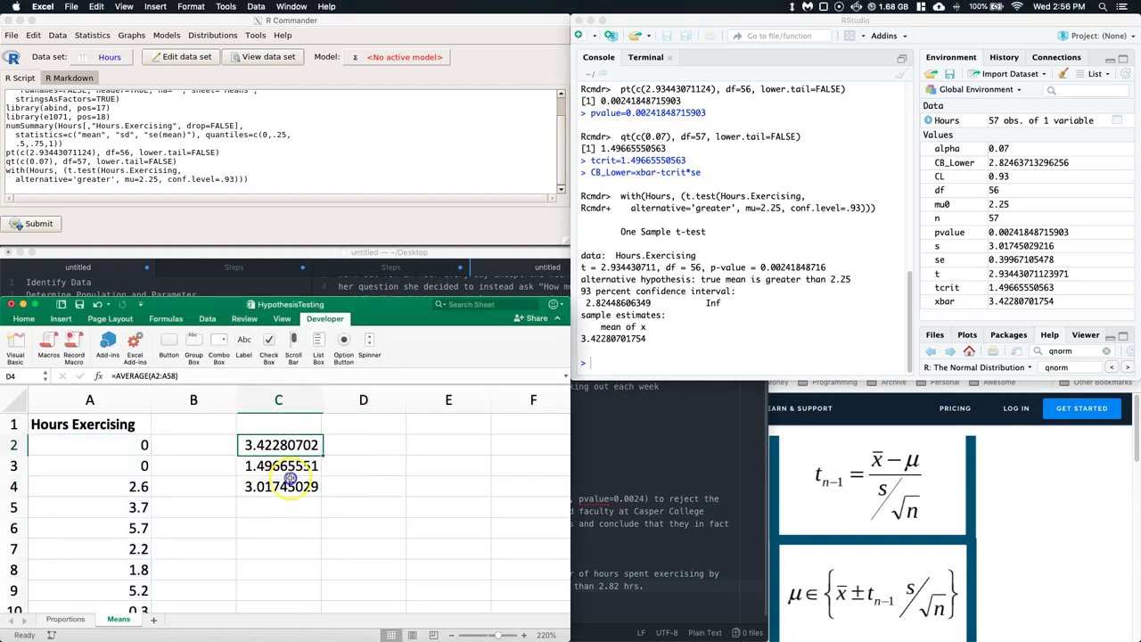
pyautogui.press('Delete')
pyautogui.click(435, 482)
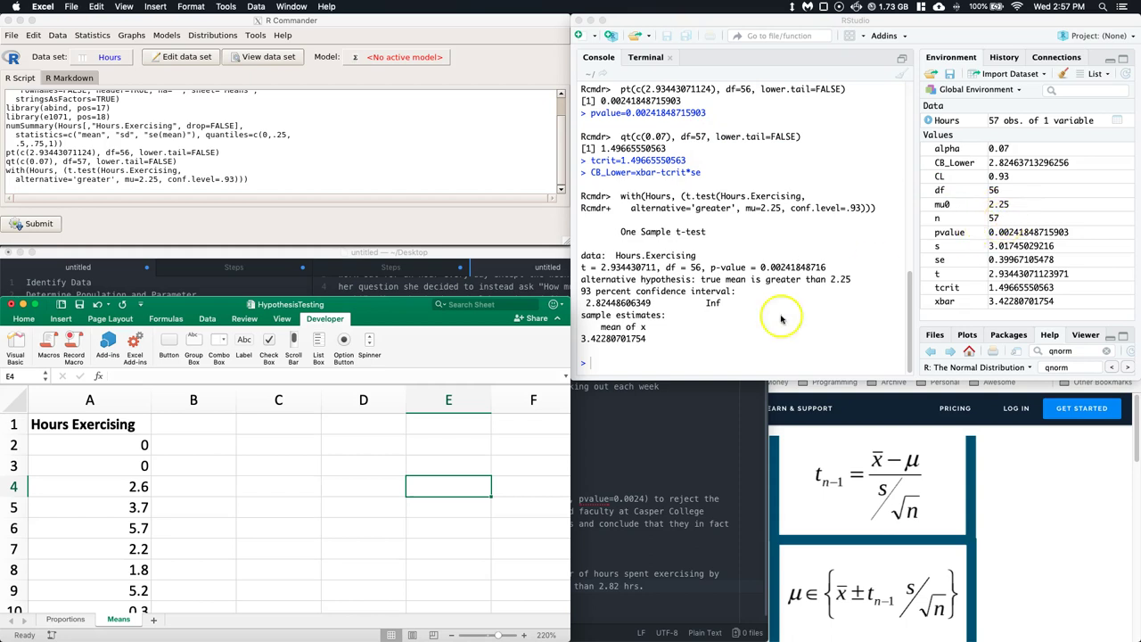
# Compare the post hoc bound written in Atom with the t-test's confidence interval in the RStudio console
pyautogui.click(611, 365)
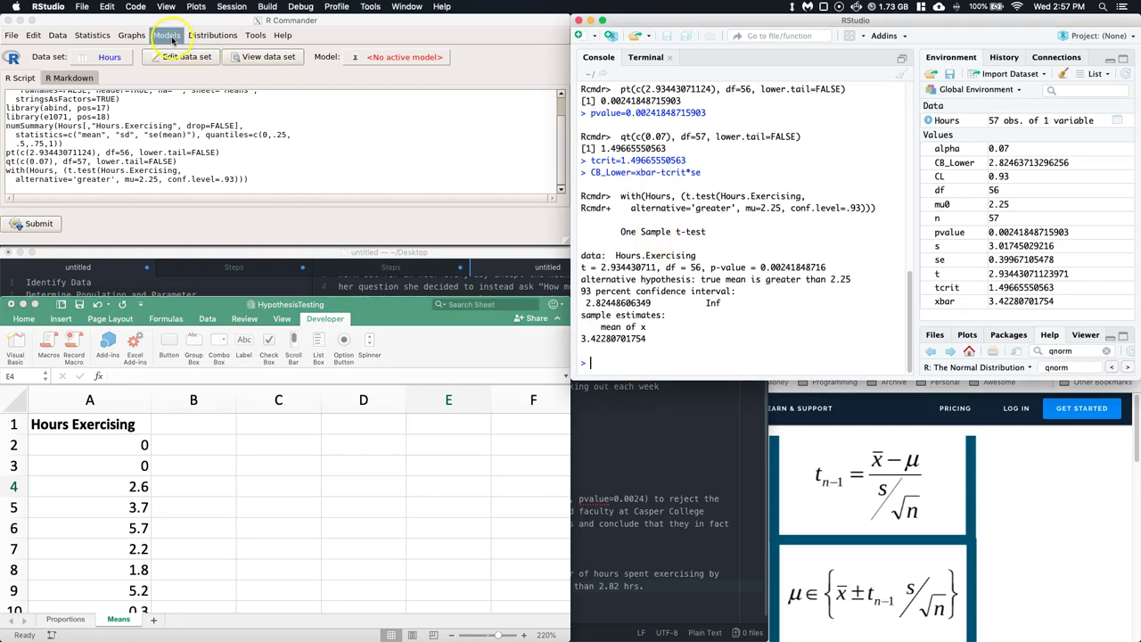
pyautogui.click(630, 475)
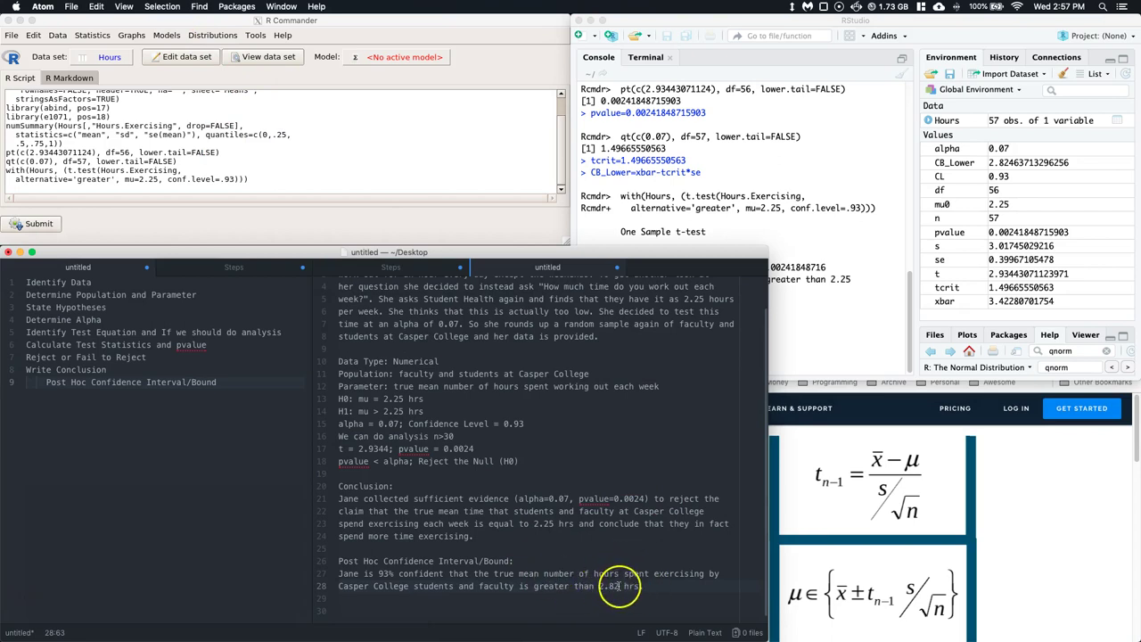
pyautogui.click(854, 330)
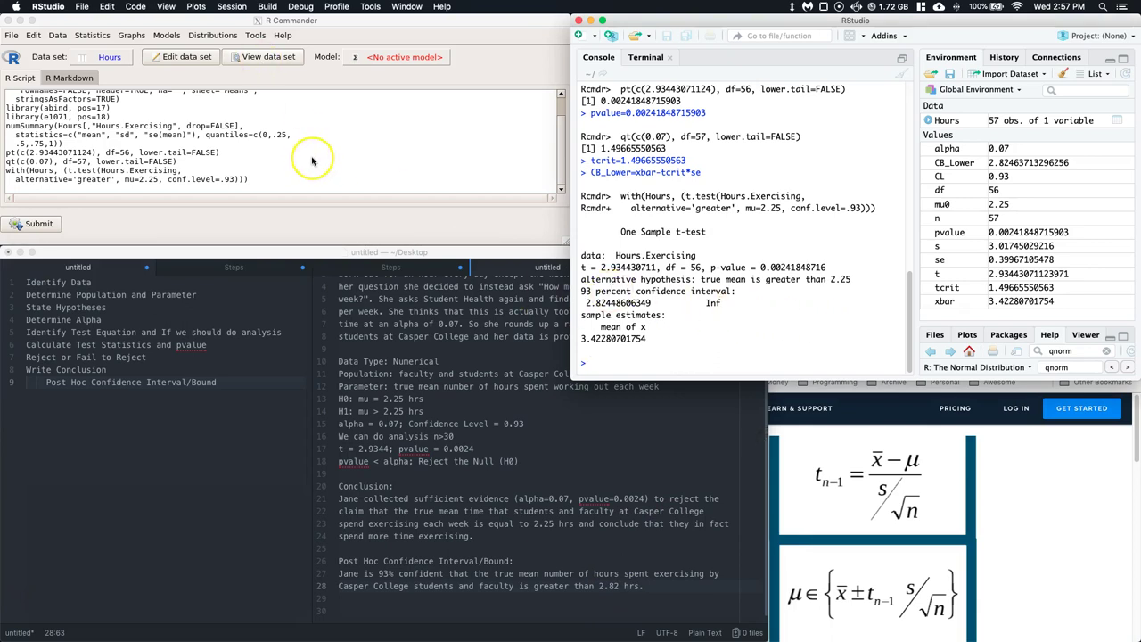
# Switch to R Commander and calculate the upper-tail t quantile for probability 0.07 with 56 degrees of freedom
pyautogui.click(212, 35)
pyautogui.click(212, 35)
pyautogui.moveTo(239, 61)
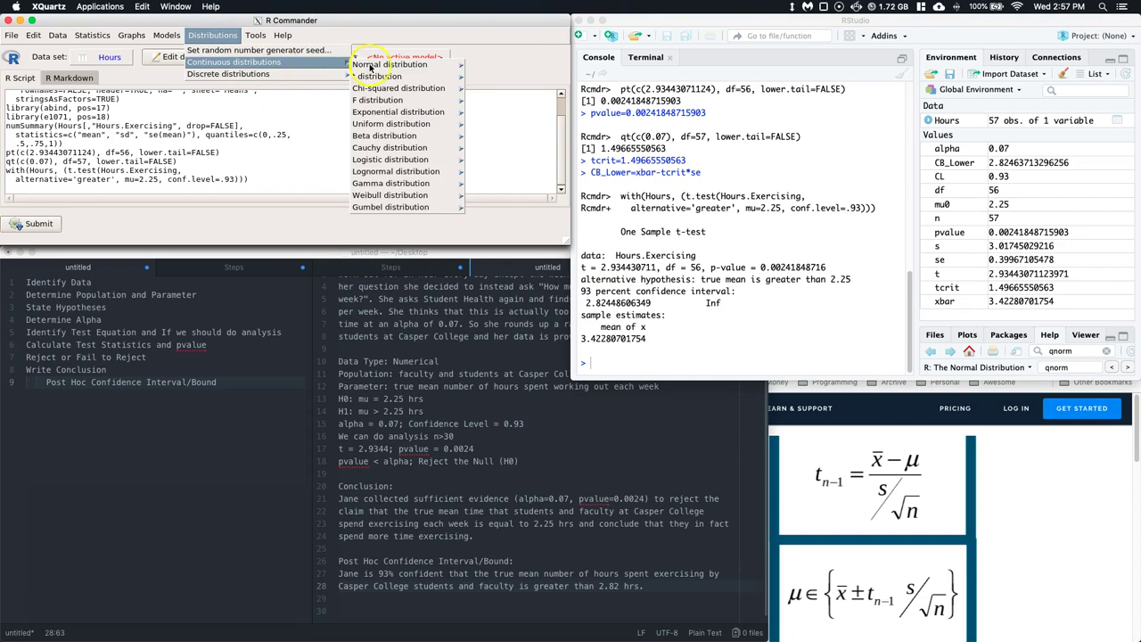
pyautogui.moveTo(387, 80)
pyautogui.click(495, 80)
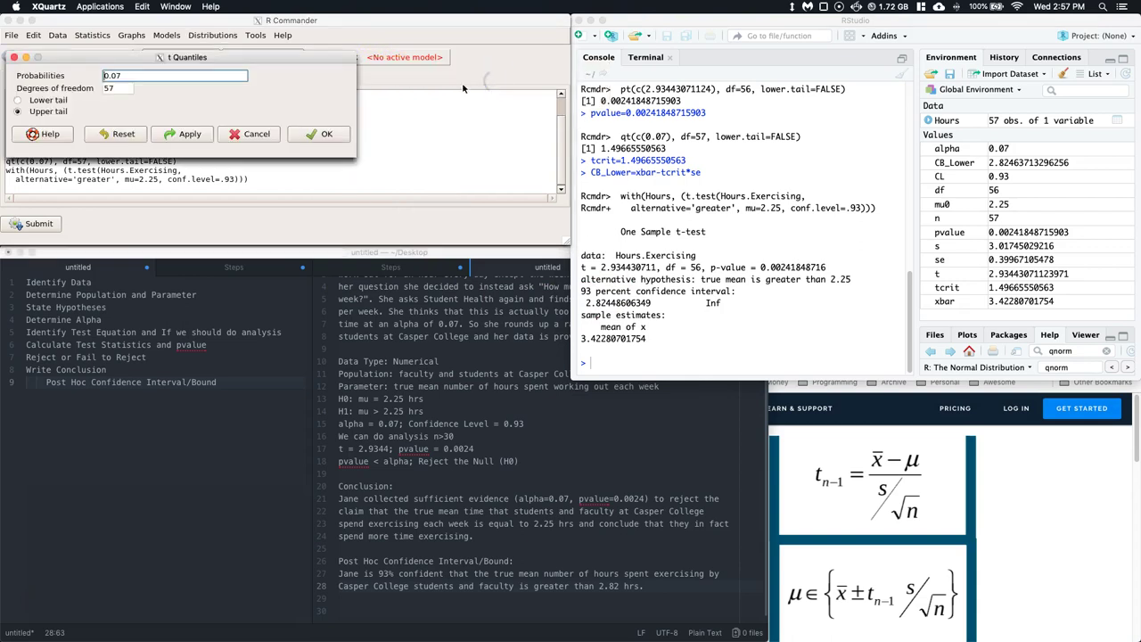
pyautogui.click(117, 89)
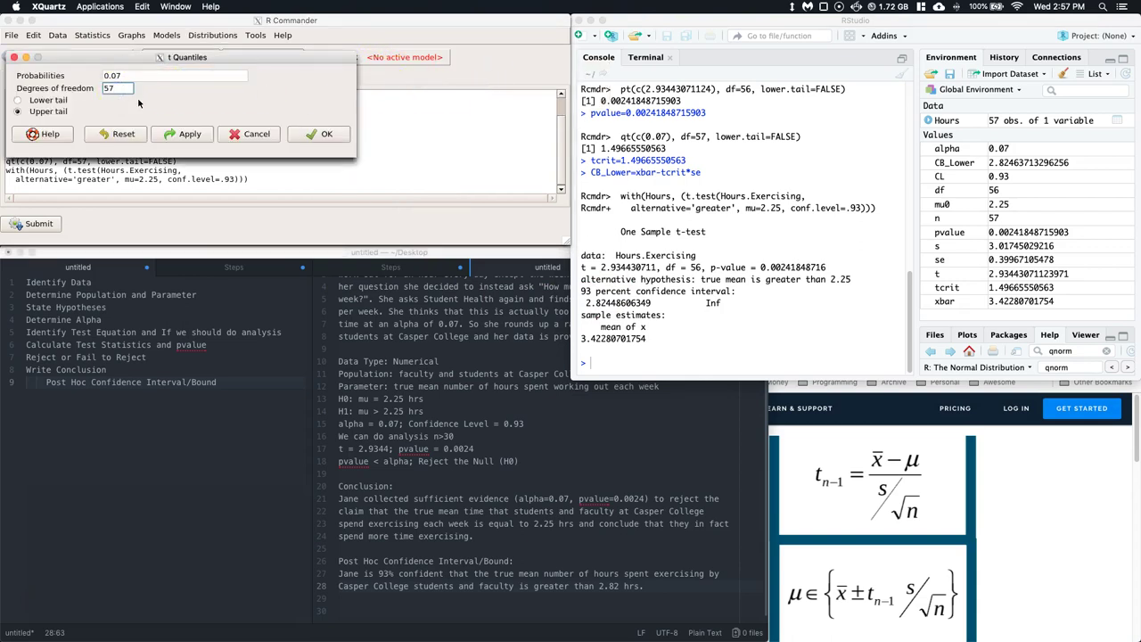
pyautogui.click(318, 136)
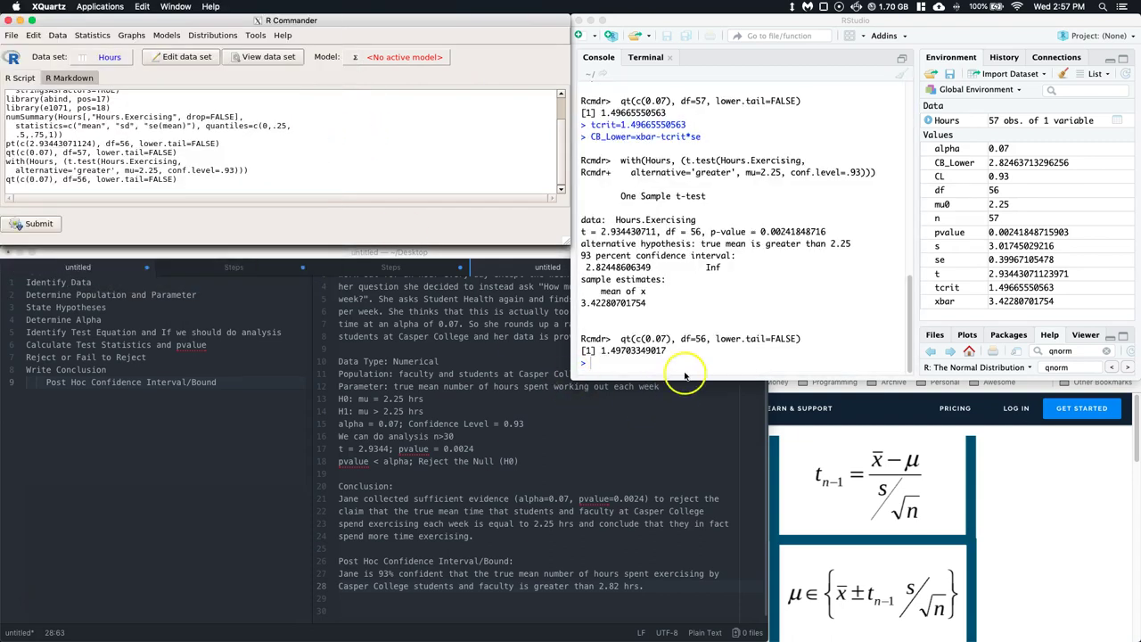
# Store the new quantile in the RStudio console as tcrit=1.49703349017
pyautogui.click(615, 365)
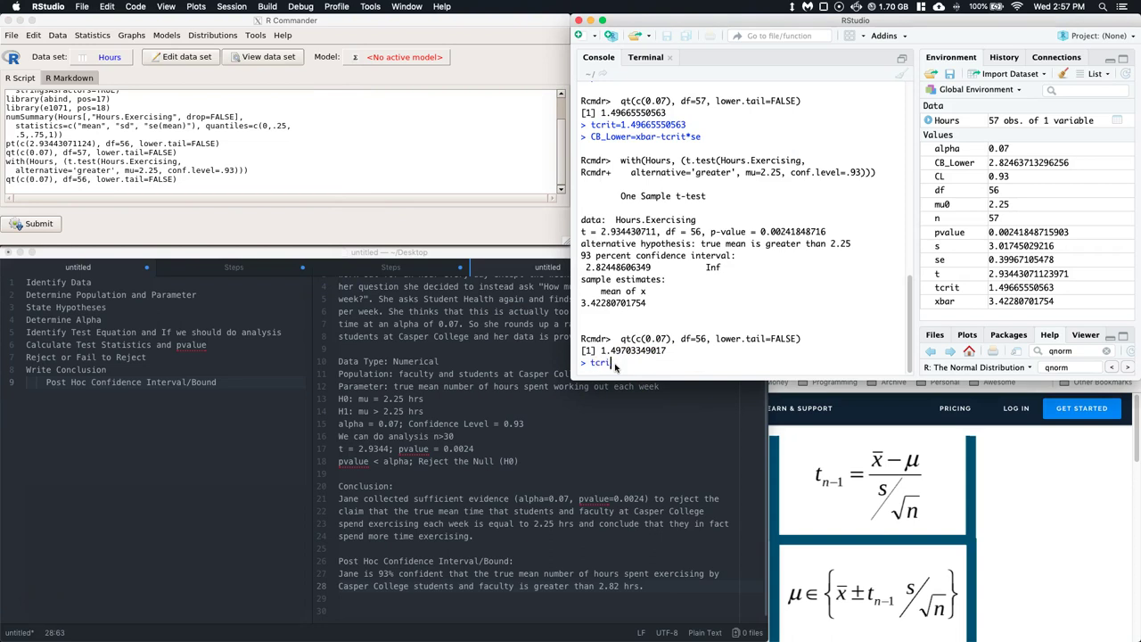
pyautogui.write('tcrit=')
pyautogui.moveTo(666, 350); pyautogui.dragTo(600, 350)
pyautogui.press('super+c')
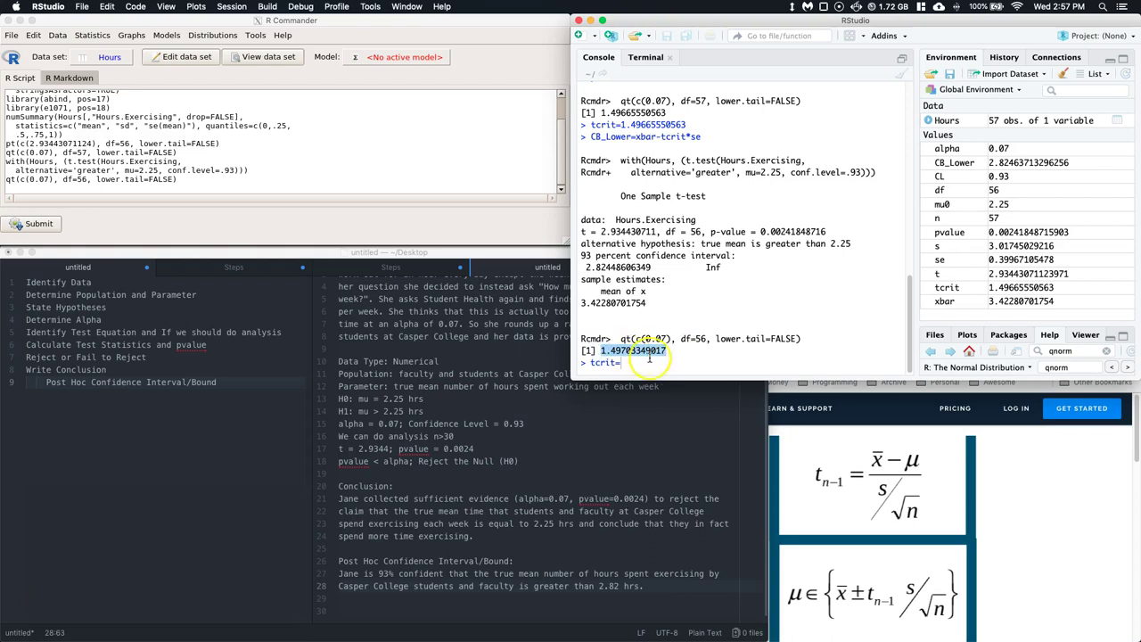
pyautogui.click(640, 360)
pyautogui.press('super+v')
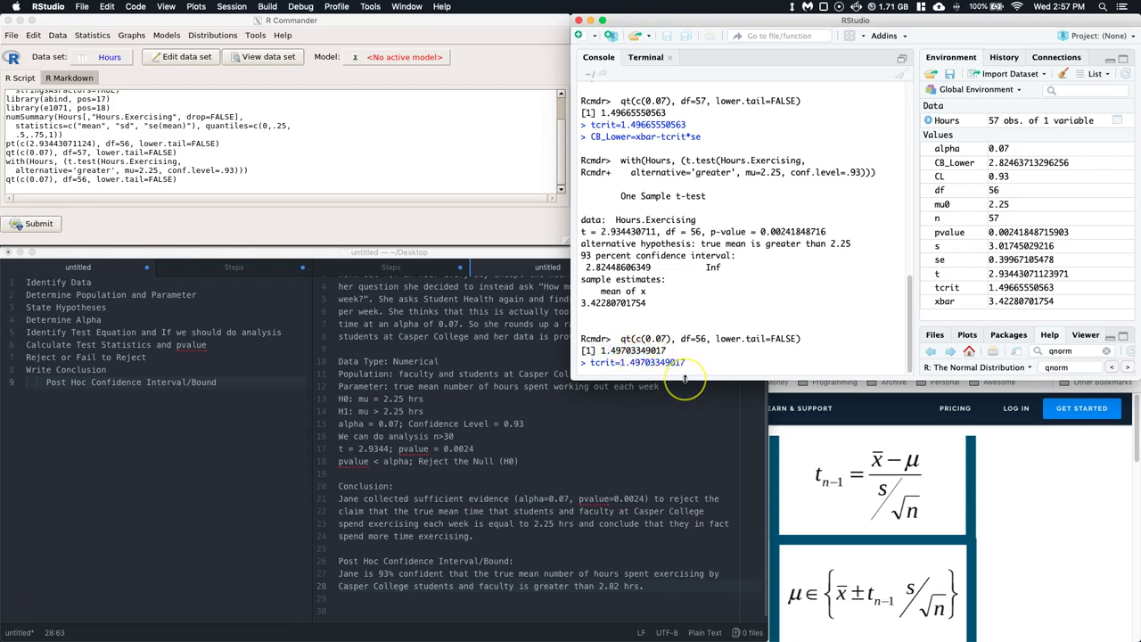
pyautogui.press('Return')
# Recompute the lower confidence bound in the console with CB_Lower=xbar-tcrit*se
pyautogui.press('Up')
pyautogui.press('Up')
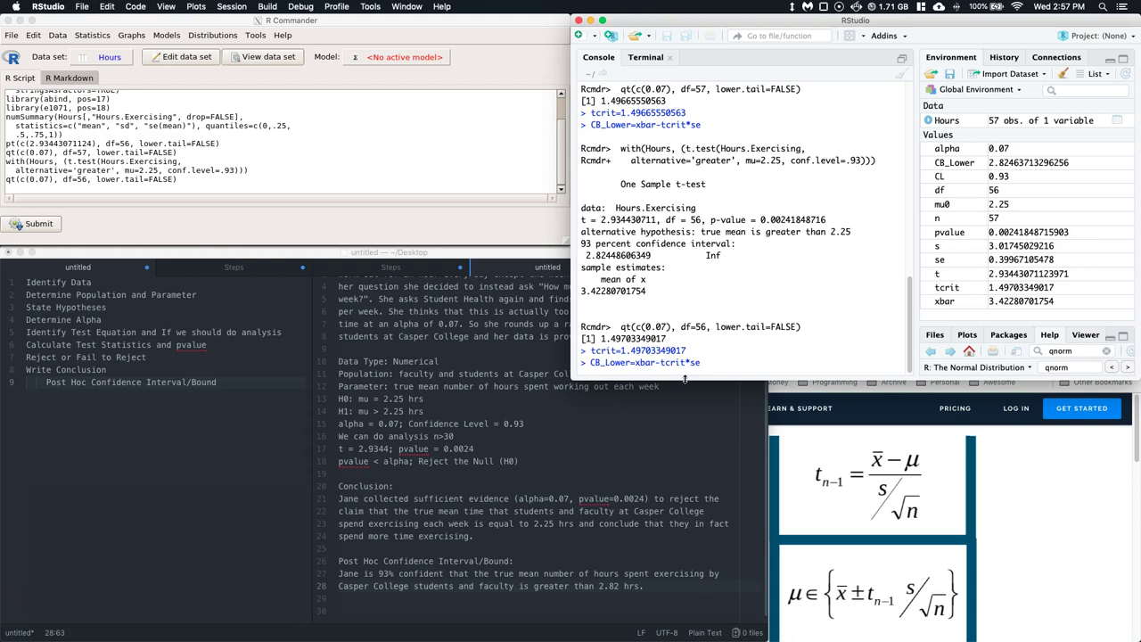
pyautogui.press('Return')
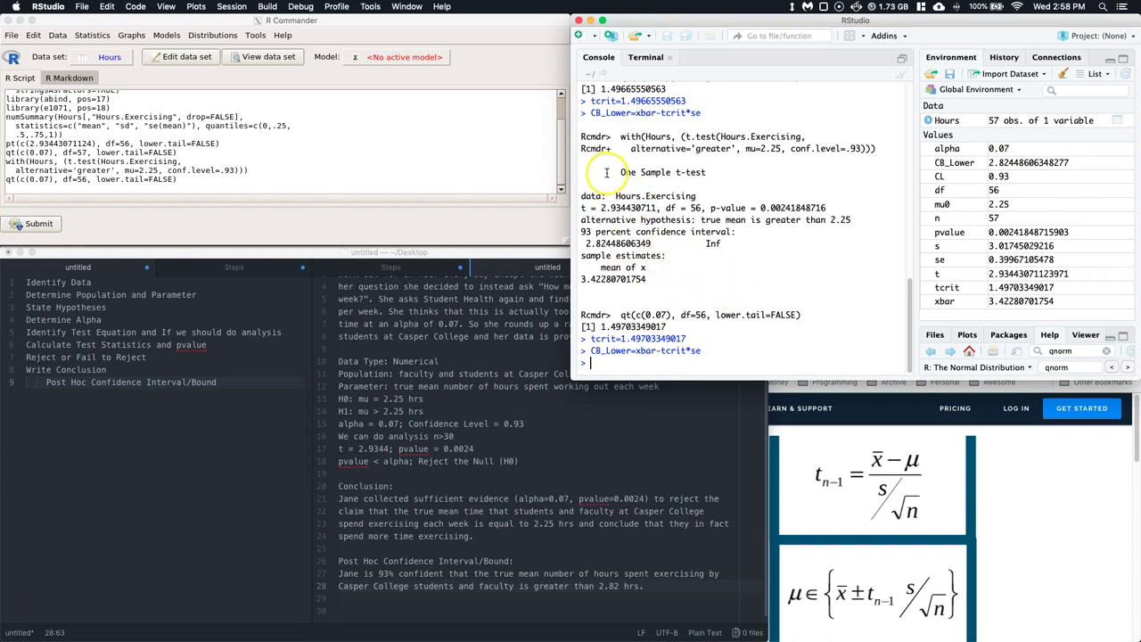
# Review the manual calculations and One Sample t-test output in the console, and the conclusion and post hoc statement in Atom
pyautogui.scroll(2, 629, 178)
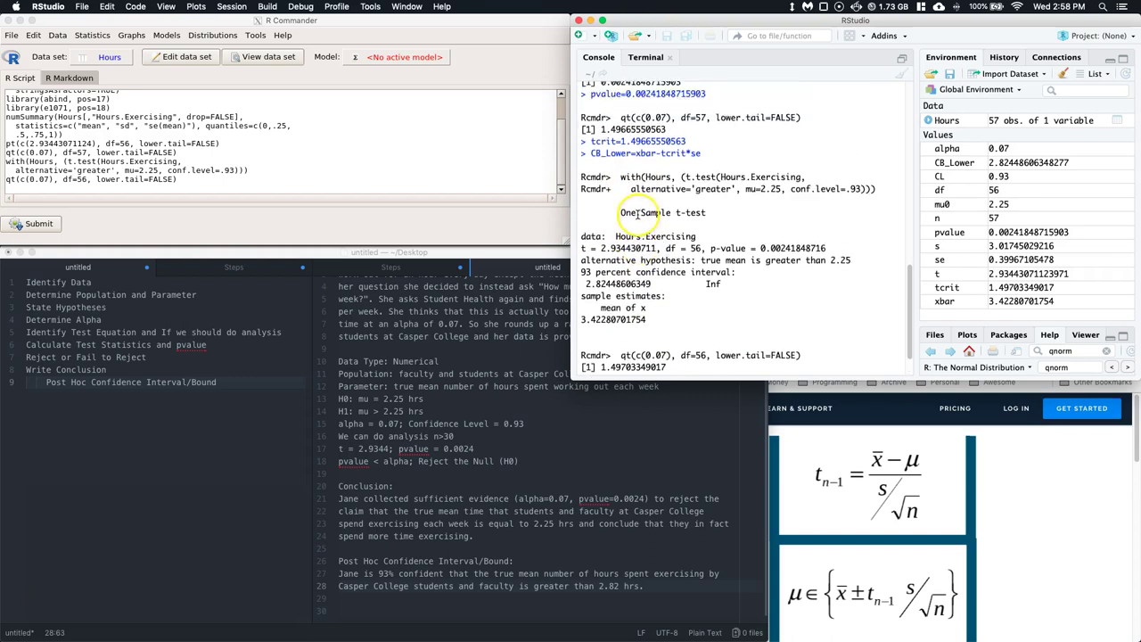
pyautogui.scroll(4, 638, 214)
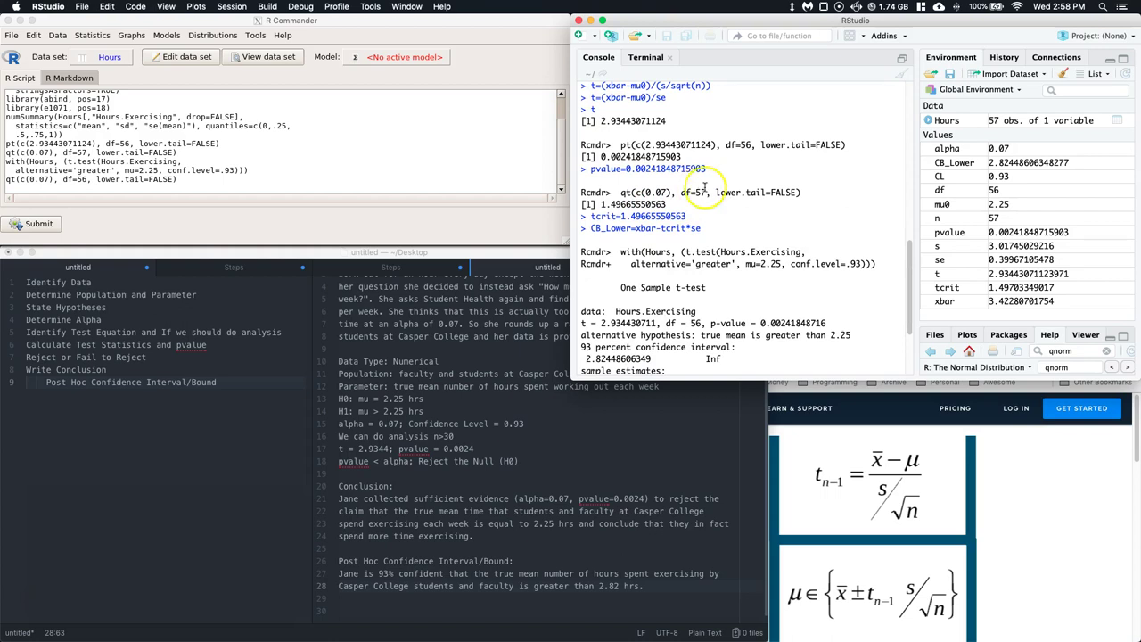
pyautogui.scroll(-5, 624, 290)
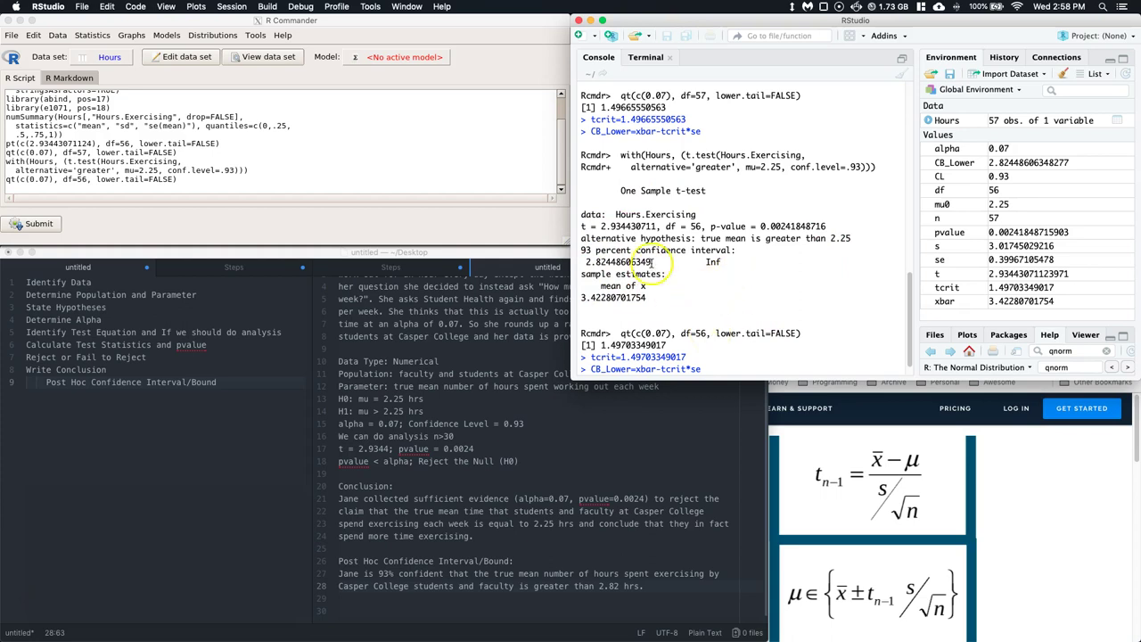
pyautogui.moveTo(622, 190); pyautogui.dragTo(715, 298)
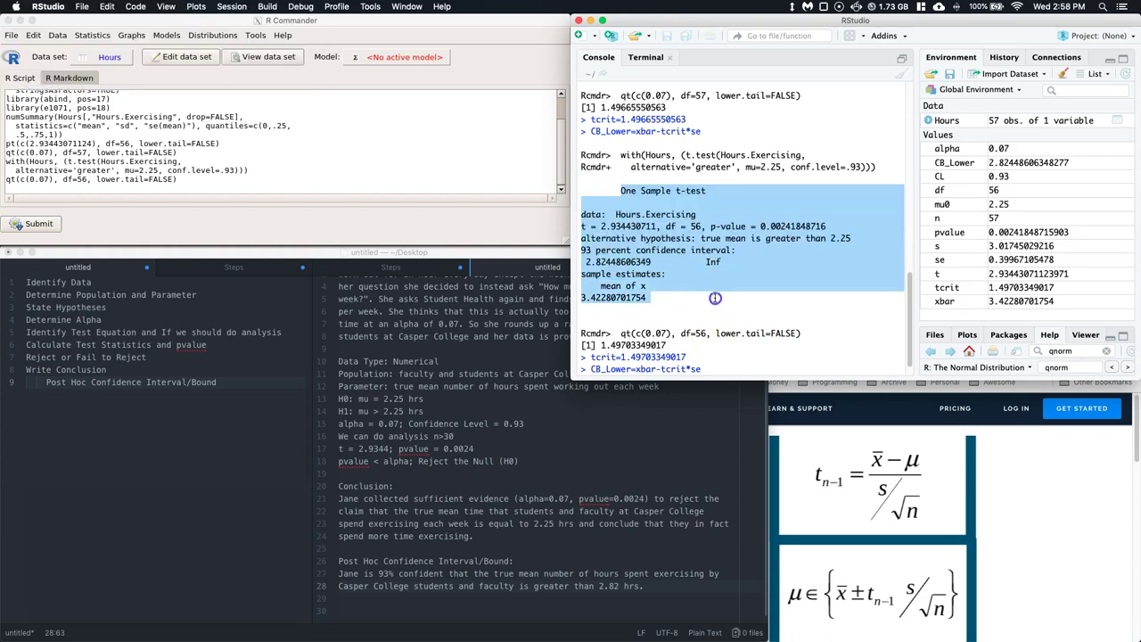
pyautogui.click(661, 300)
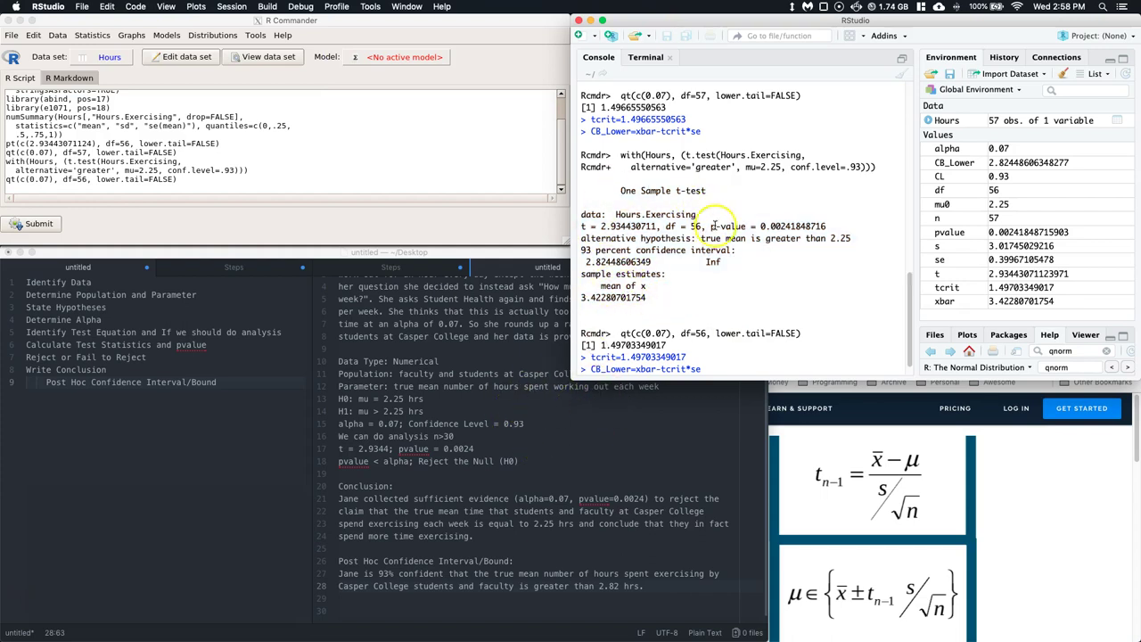
pyautogui.click(482, 504)
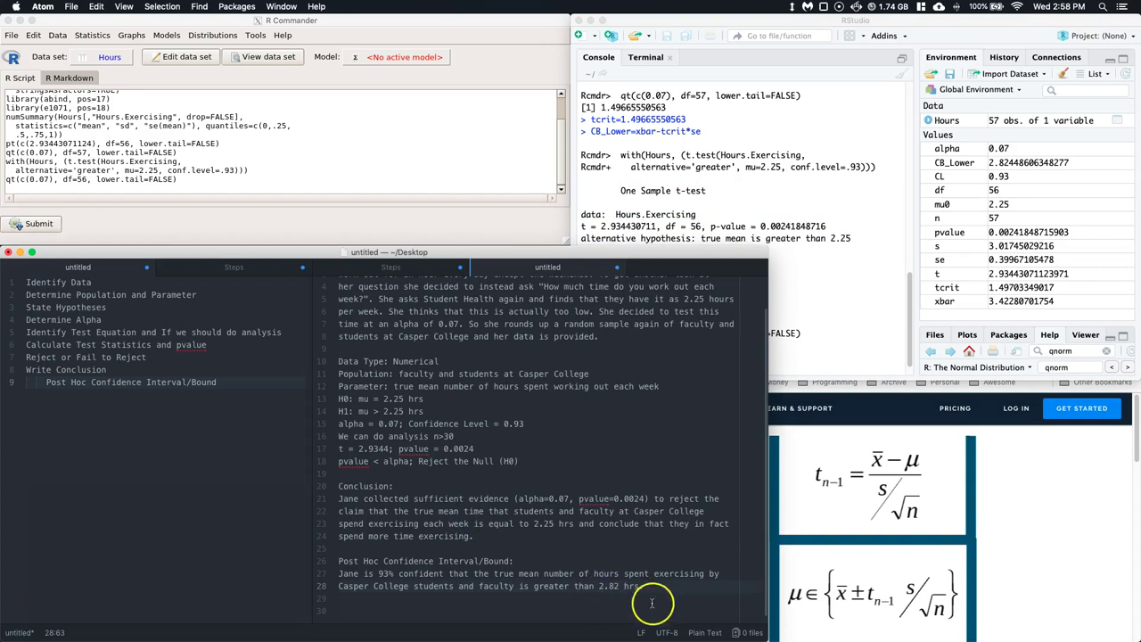
pyautogui.moveTo(644, 587); pyautogui.dragTo(341, 488)
pyautogui.click(394, 488)
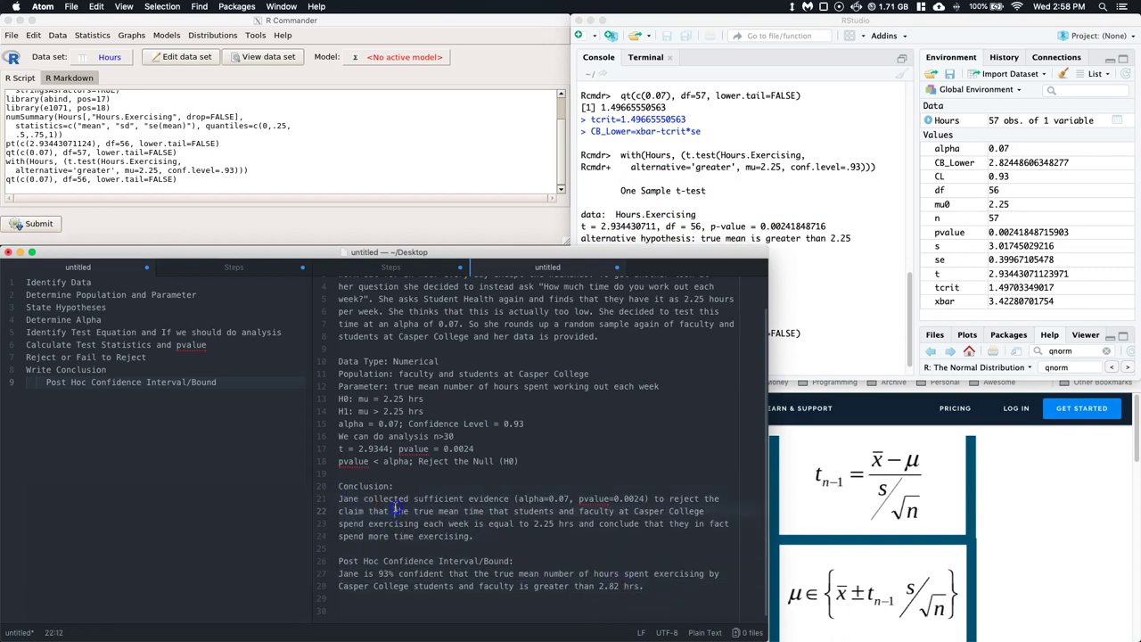